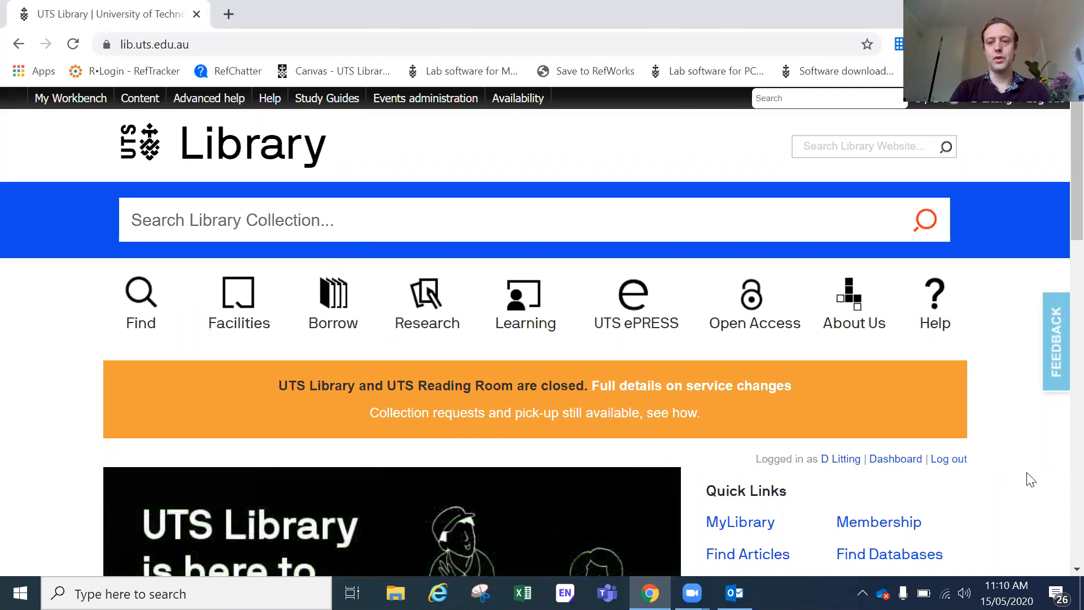
Step: Scroll down the UTS Library home page and follow the Referencing quick link
scroll(1031, 479, "down", 2)
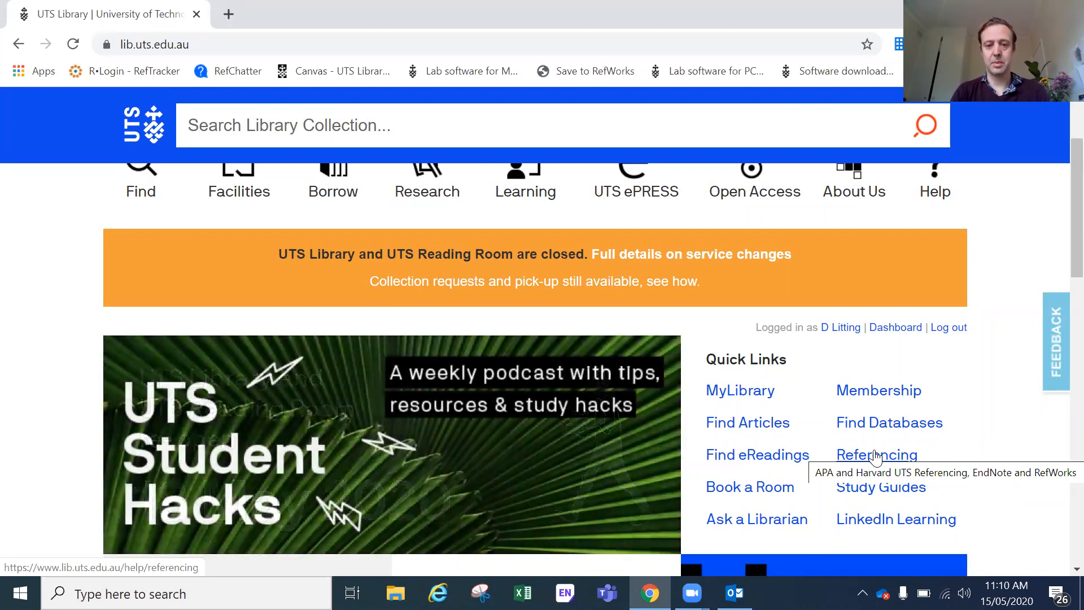
left_click(876, 455)
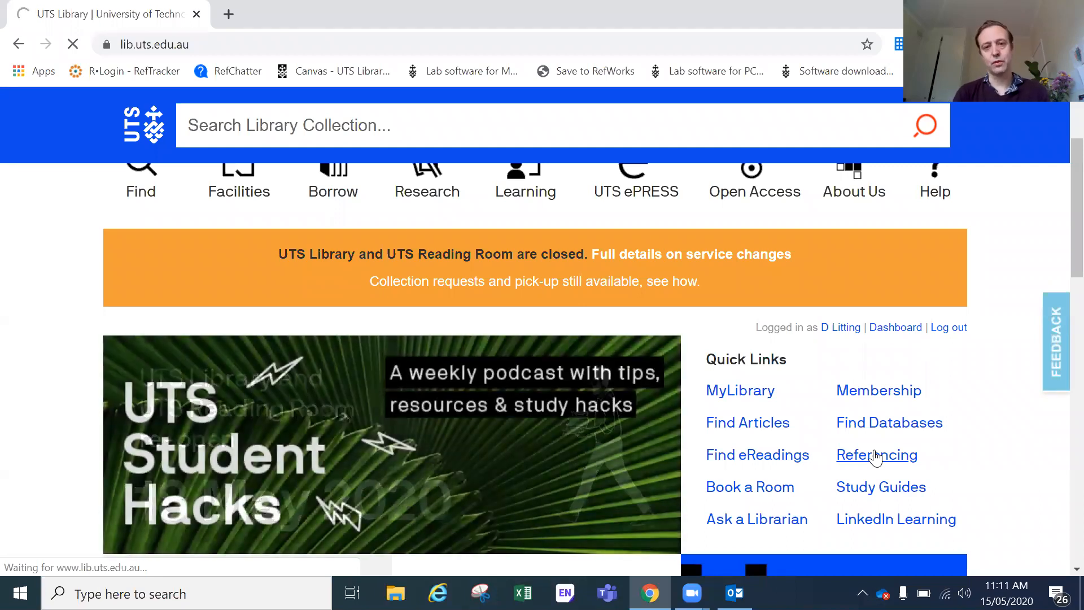
Step: Open the Referencing help page listing the Harvard UTS, AGLC, APA and EndNote guides
left_click(875, 456)
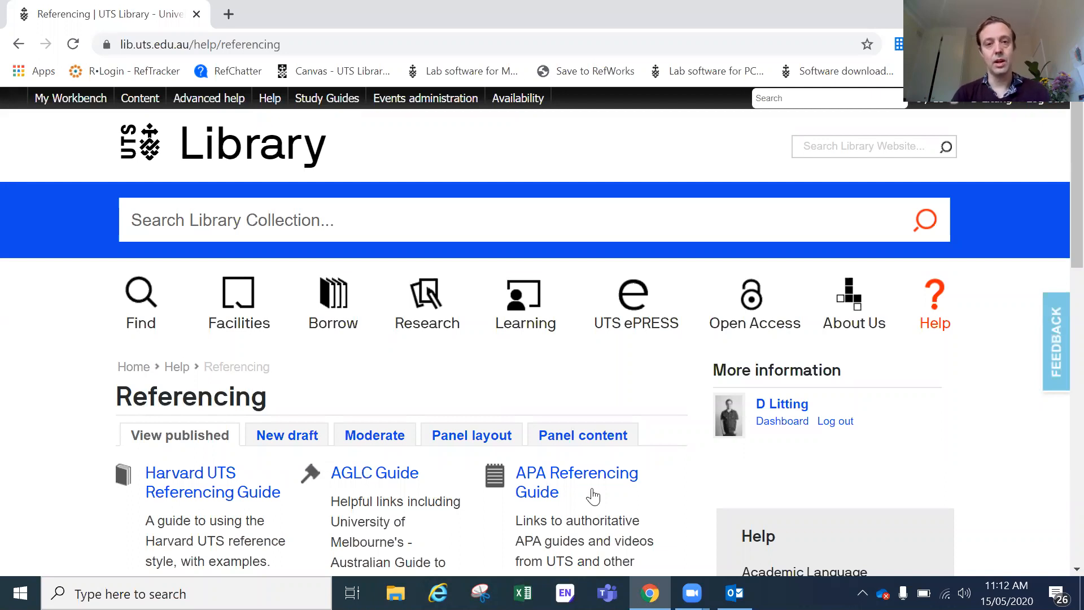
scroll(587, 494, "down", 3)
Step: Go to the EndNote help page and scroll to the Download EndNote tiles
scroll(587, 494, "down", 1)
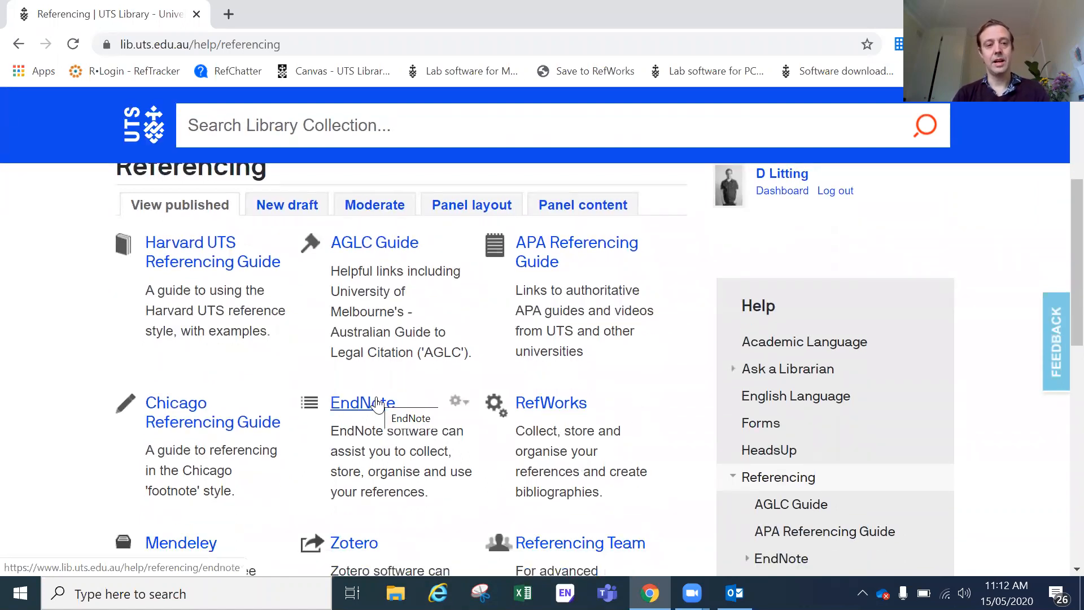
scroll(377, 405, "up", 1)
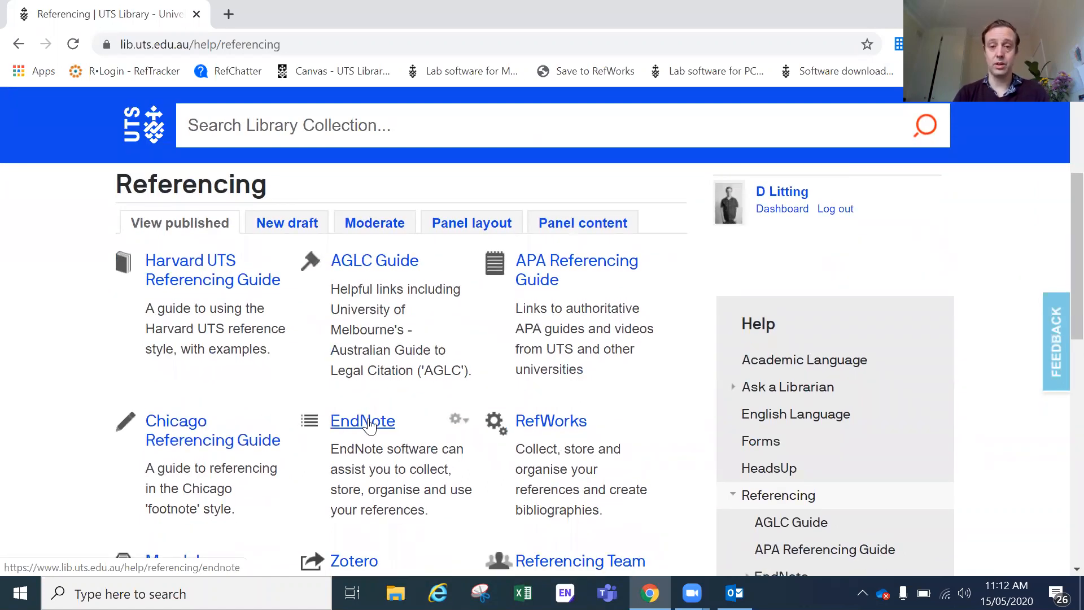
left_click(369, 423)
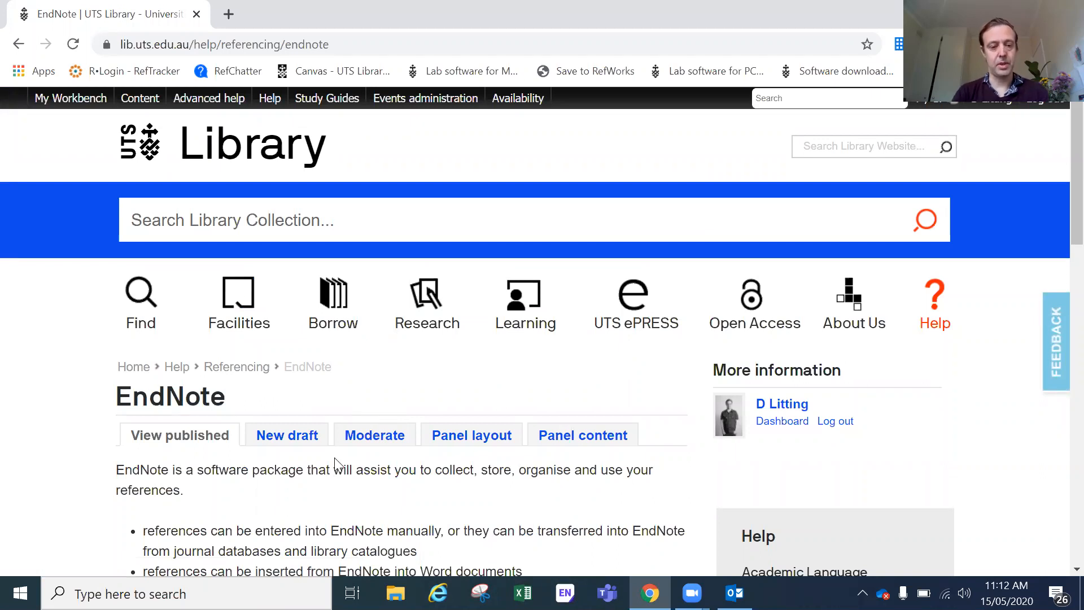
scroll(336, 465, "down", 7)
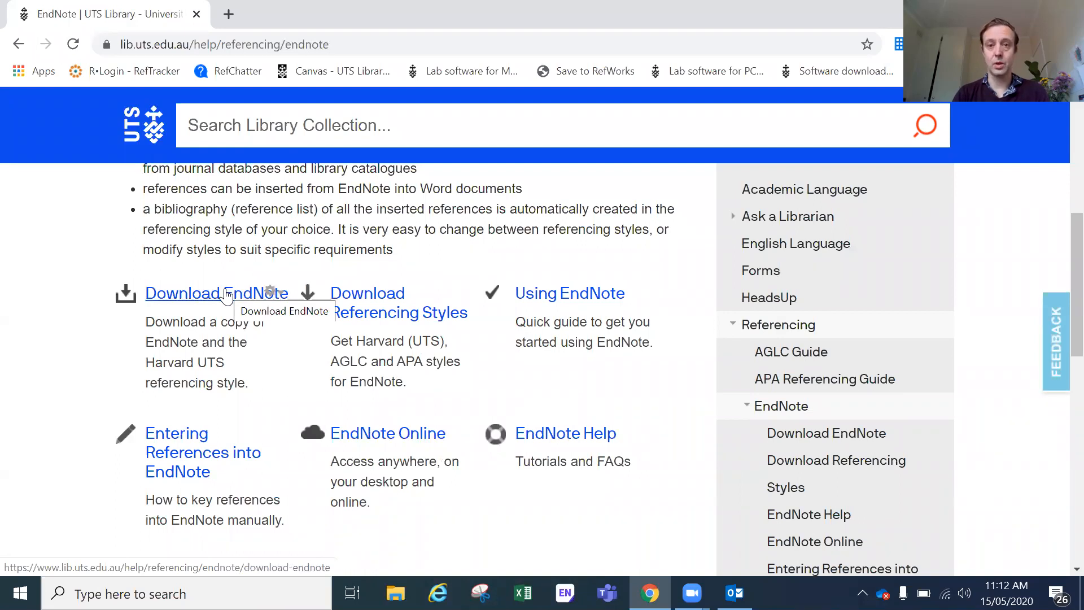
Step: Open the Download EndNote page and acknowledge the EndNote terms and conditions
left_click(226, 295)
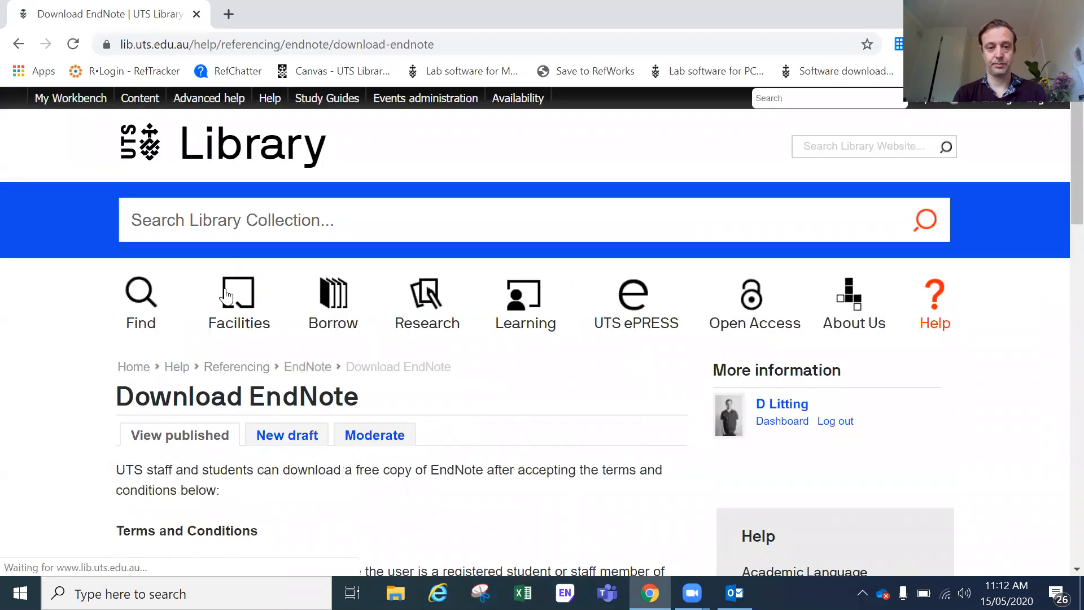
scroll(138, 296, "down", 4)
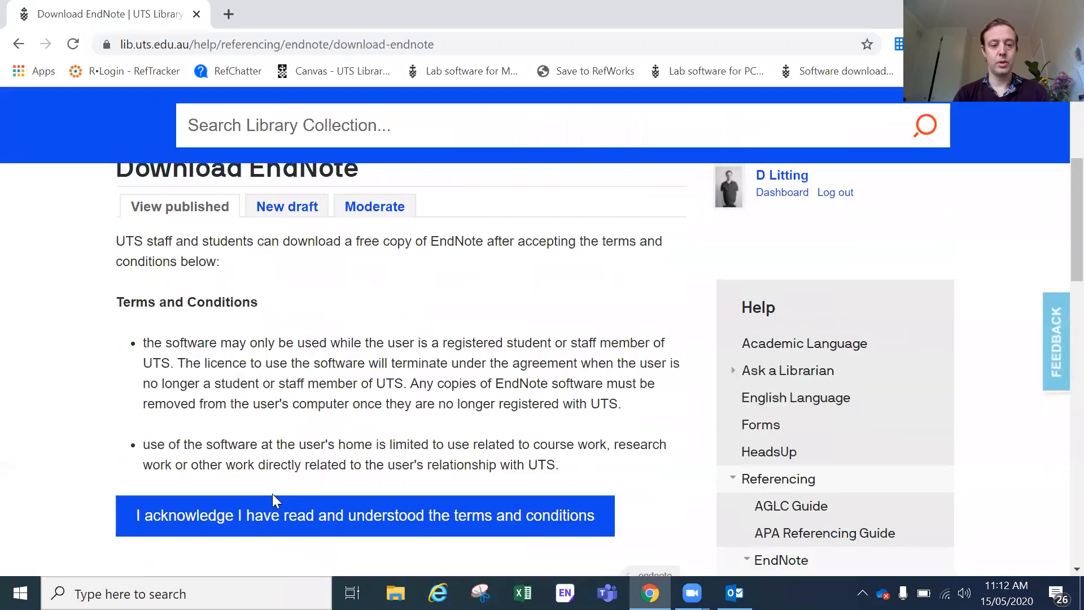
left_click(294, 518)
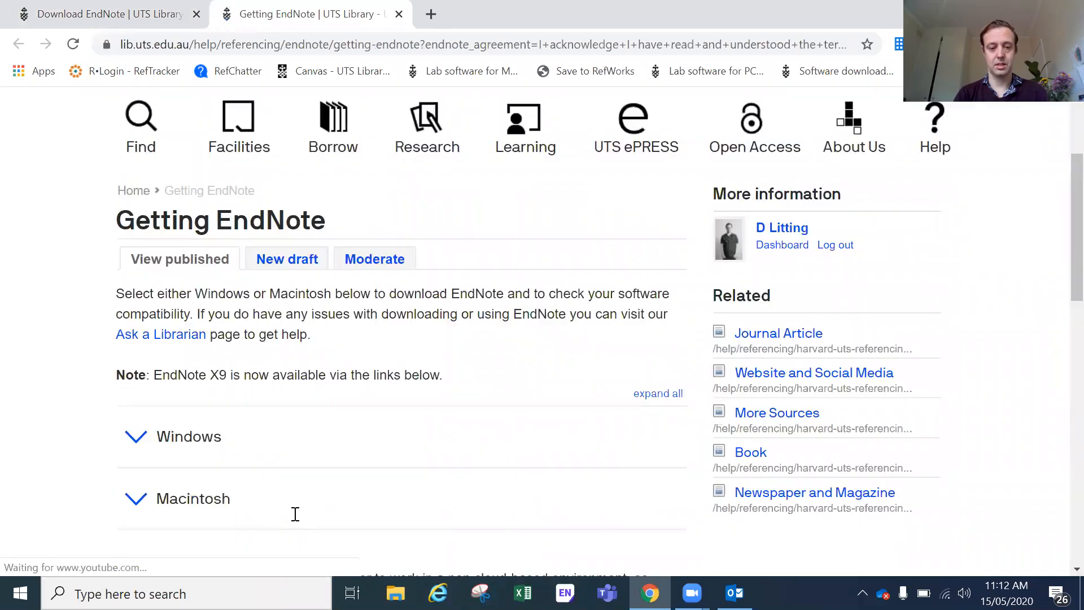
scroll(294, 514, "down", 2)
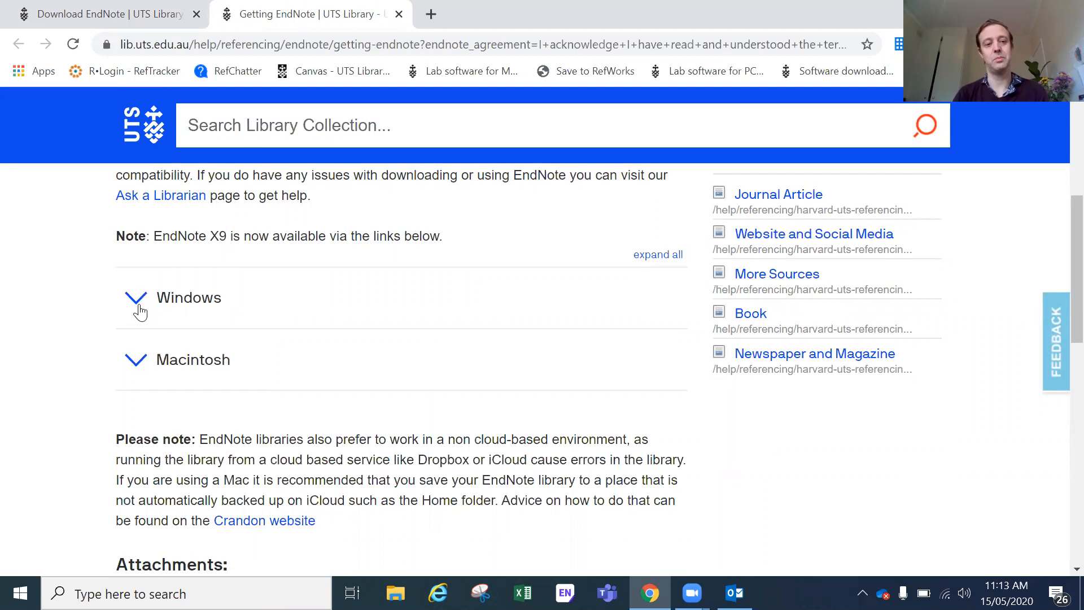
Step: Expand the Windows instructions, scroll through the install steps, and launch EndNote X9
left_click(137, 299)
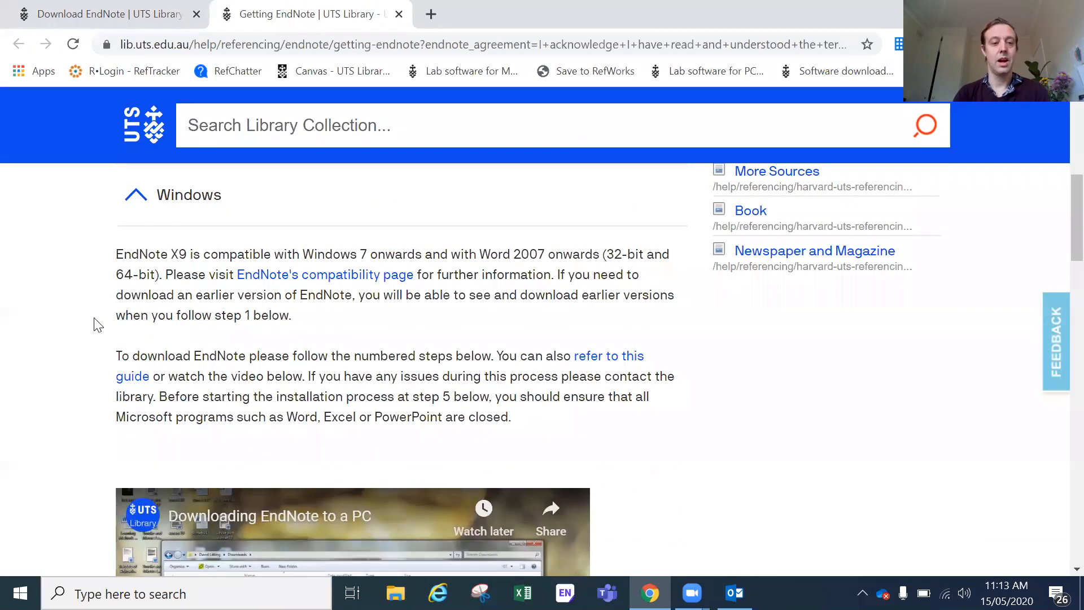
scroll(95, 329, "down", 2)
scroll(95, 329, "down", 4)
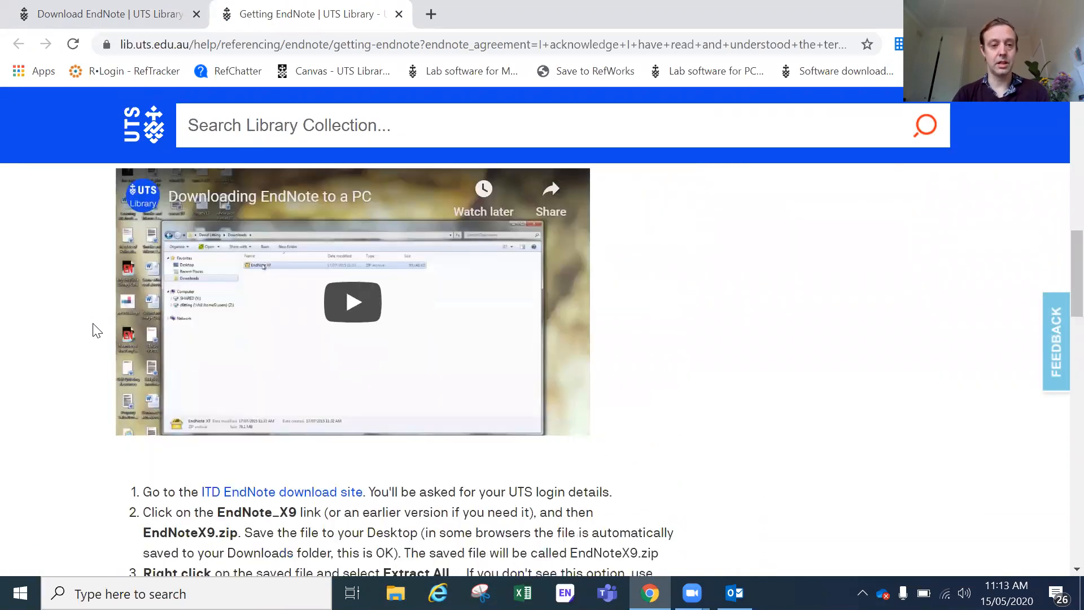
scroll(95, 329, "down", 4)
scroll(300, 192, "down", 1)
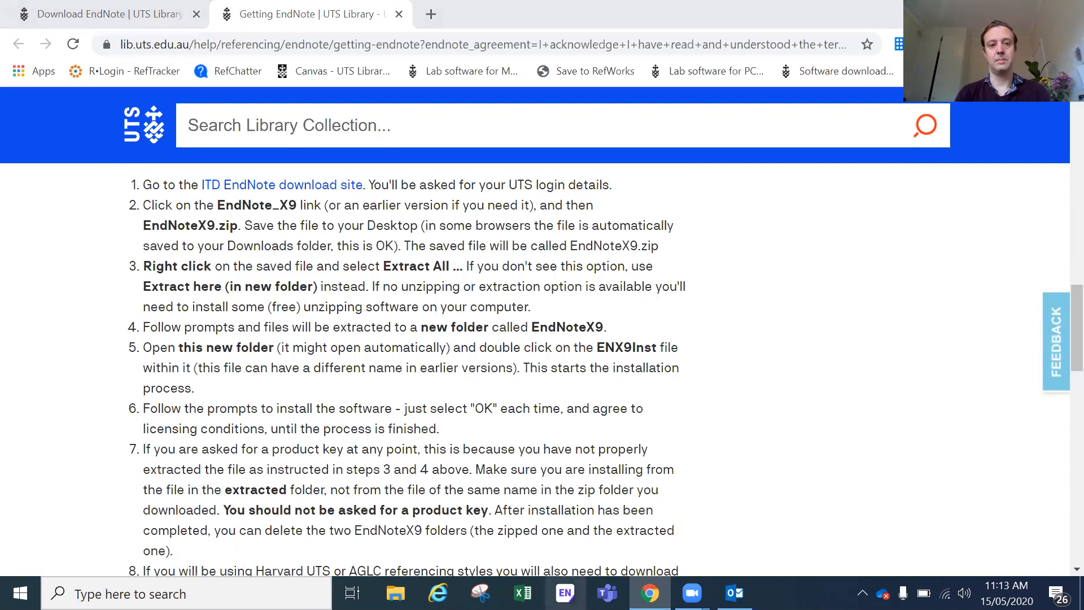
left_click(565, 593)
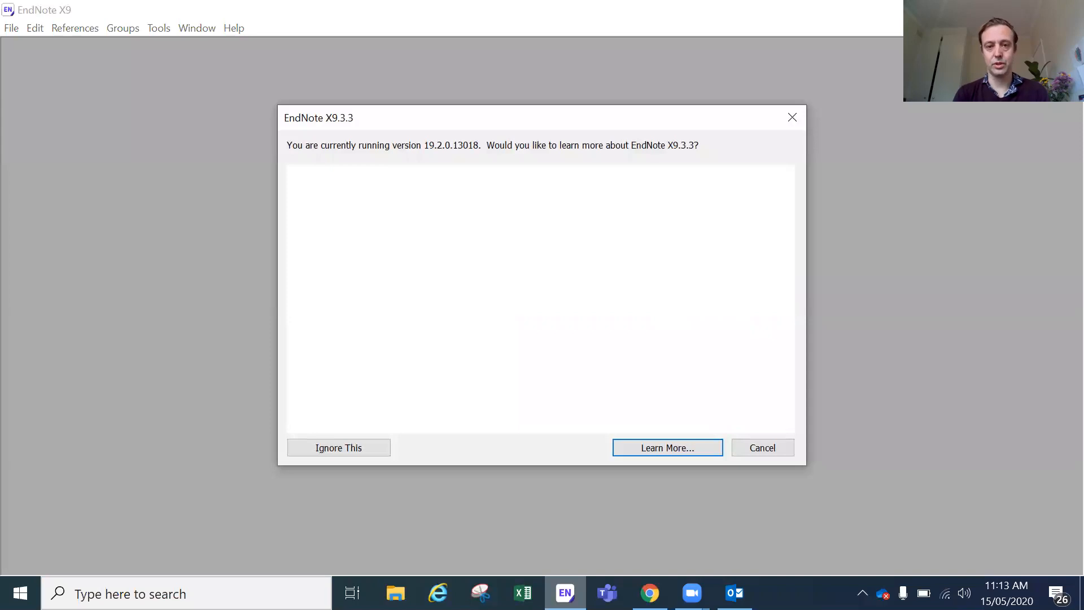
Step: Dismiss the X9.3.3 update notice and close the 'systematics review tests.enl' library
left_click(791, 117)
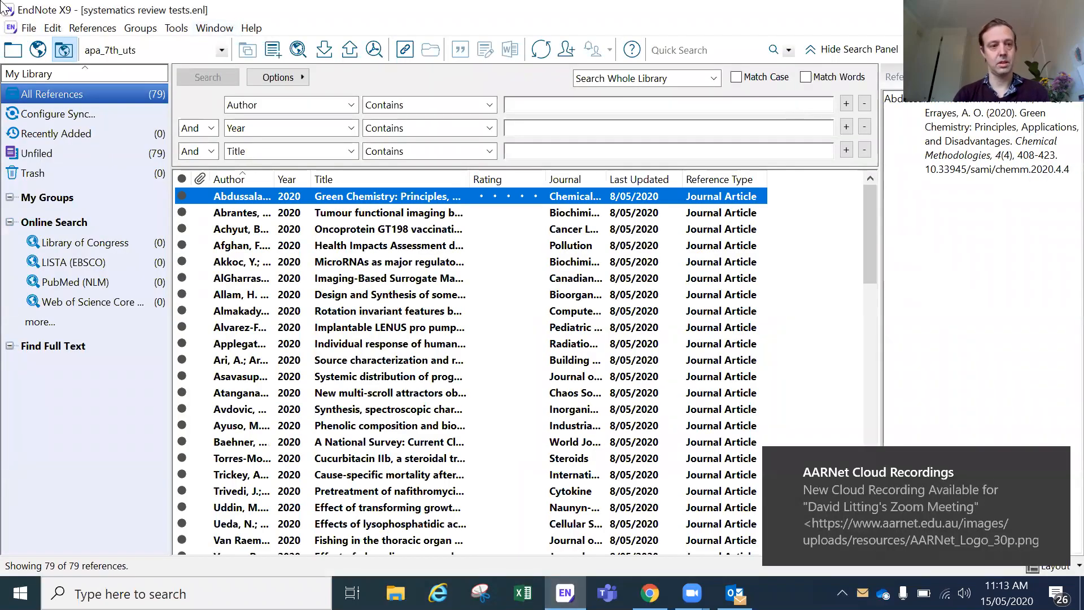
left_click(35, 29)
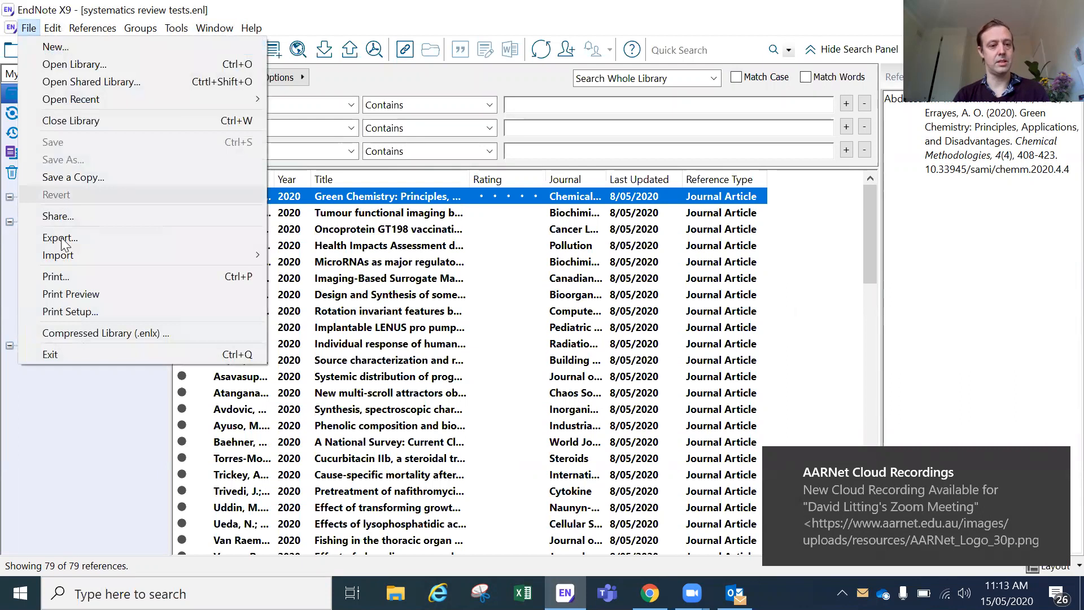
left_click(91, 121)
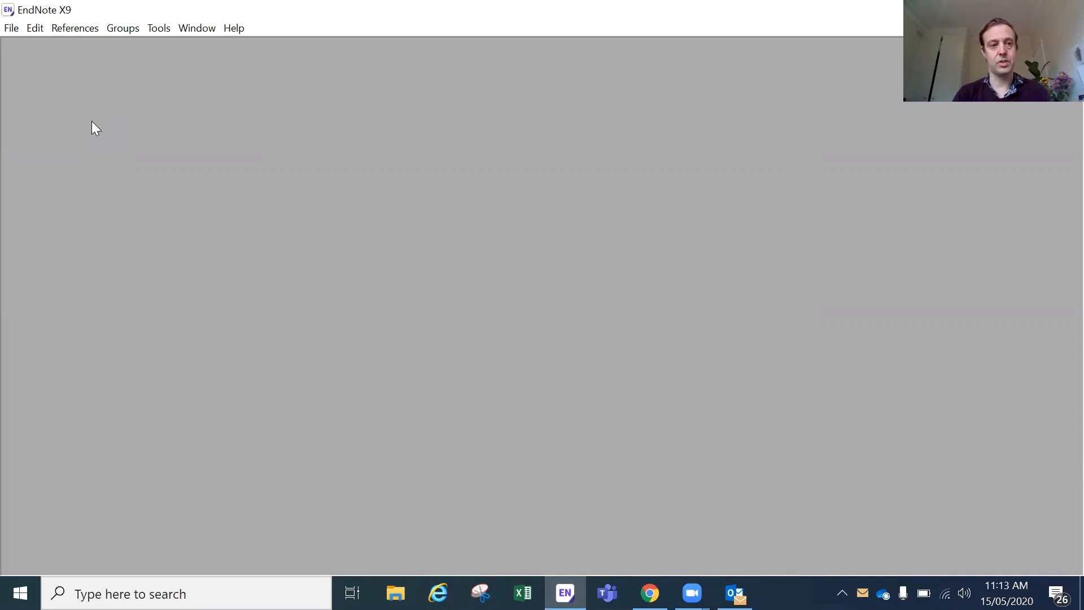
Step: Create a new library named 'dave friday.enl' in Documents and maximize its window
left_click(11, 29)
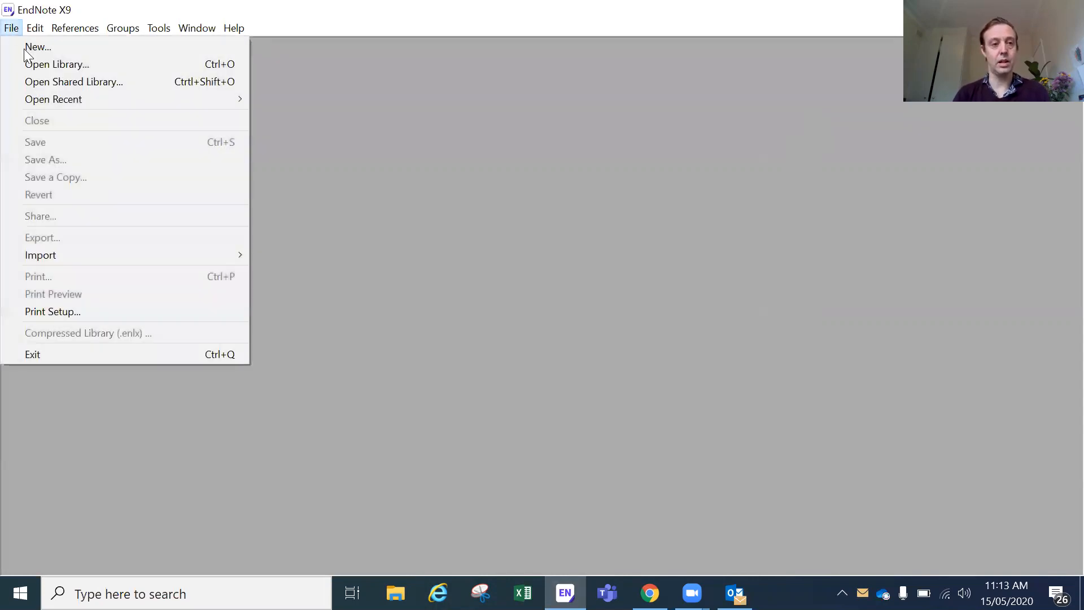
left_click(24, 48)
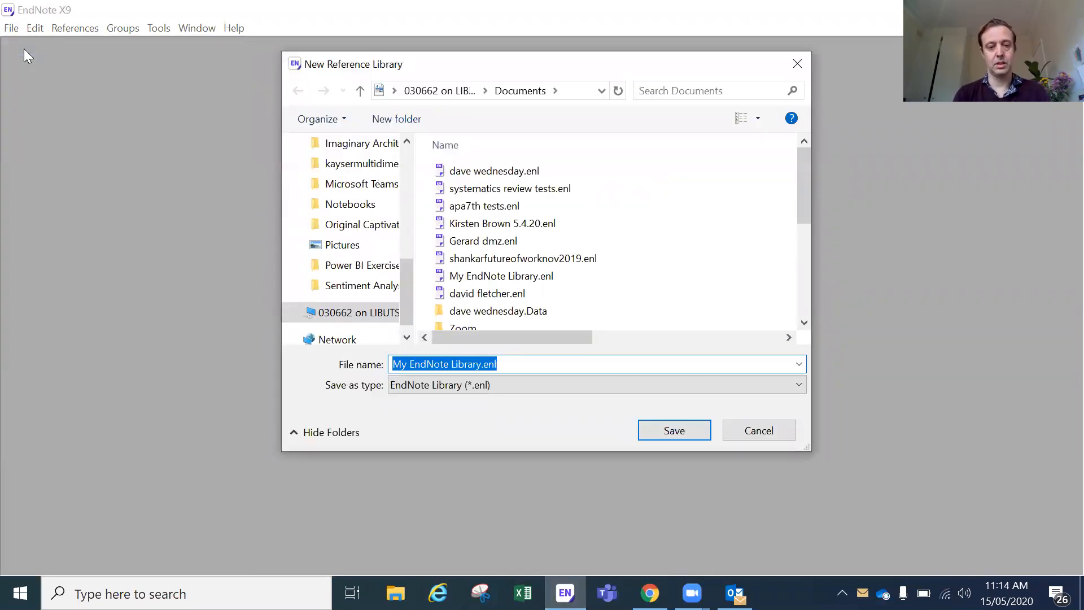
type("e ")
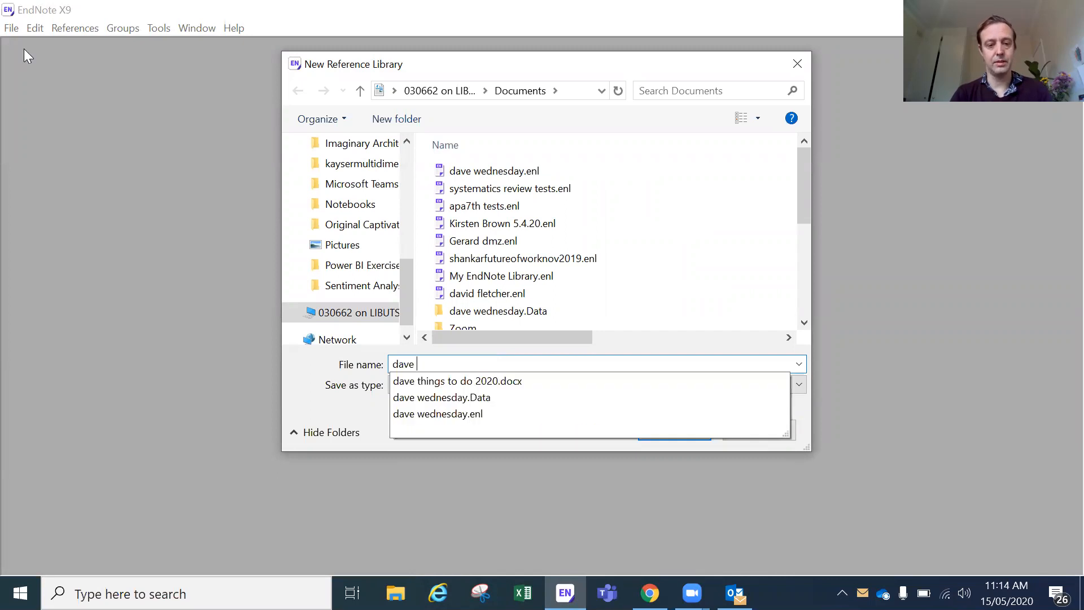
type("friday")
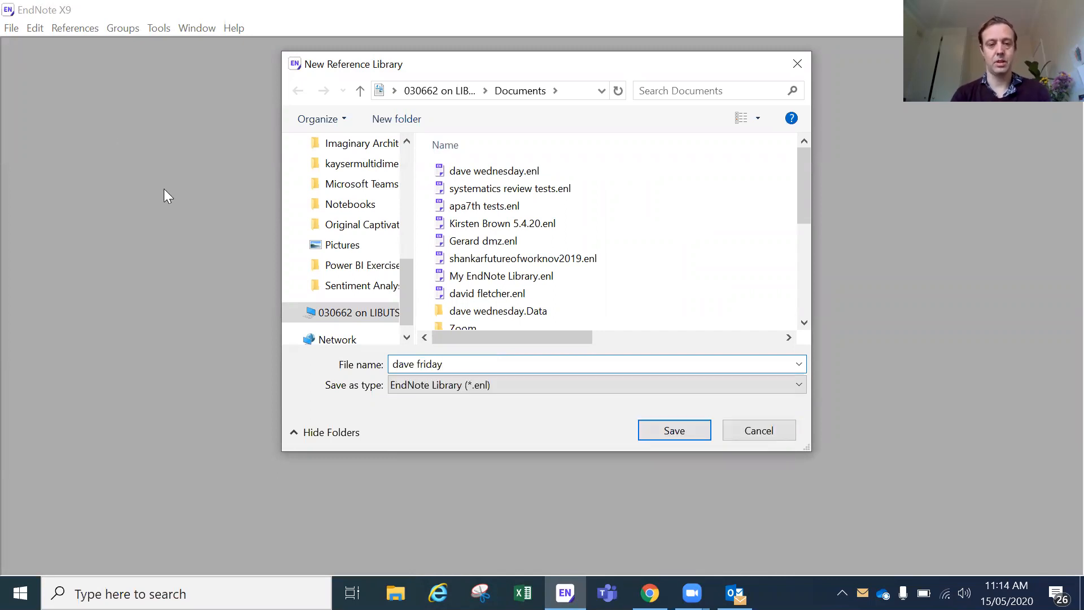
left_click(673, 432)
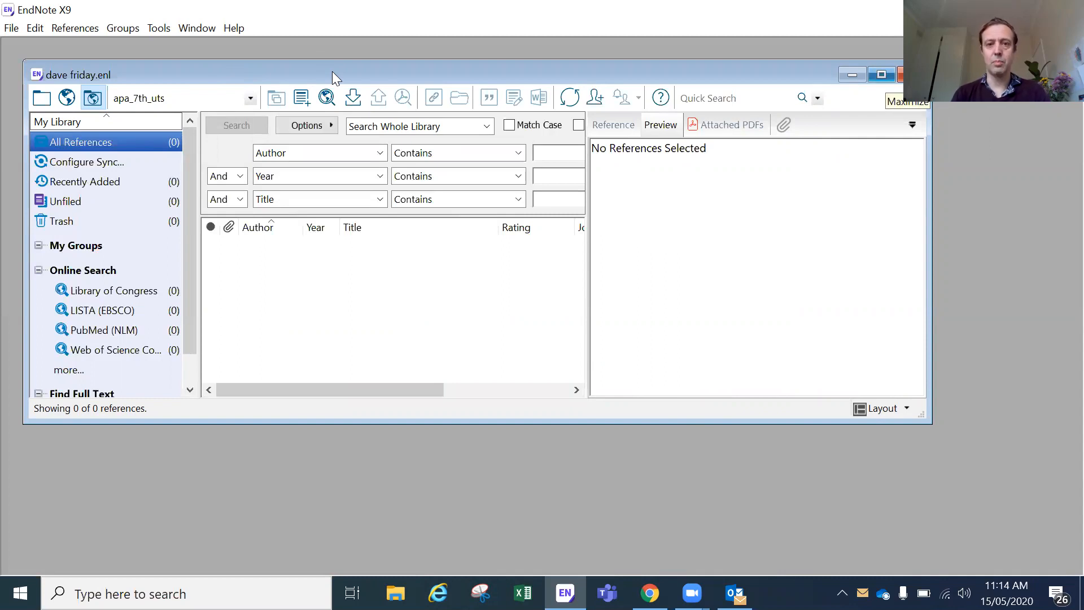
double_click(332, 71)
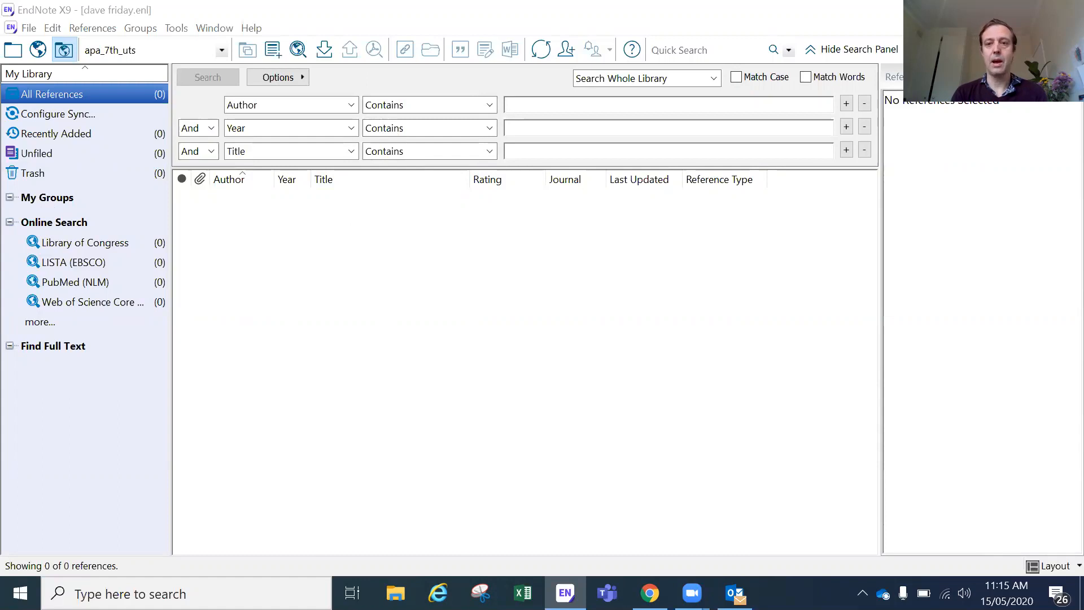
Step: Hide the search panel so the empty reference list fills the workspace
left_click(885, 55)
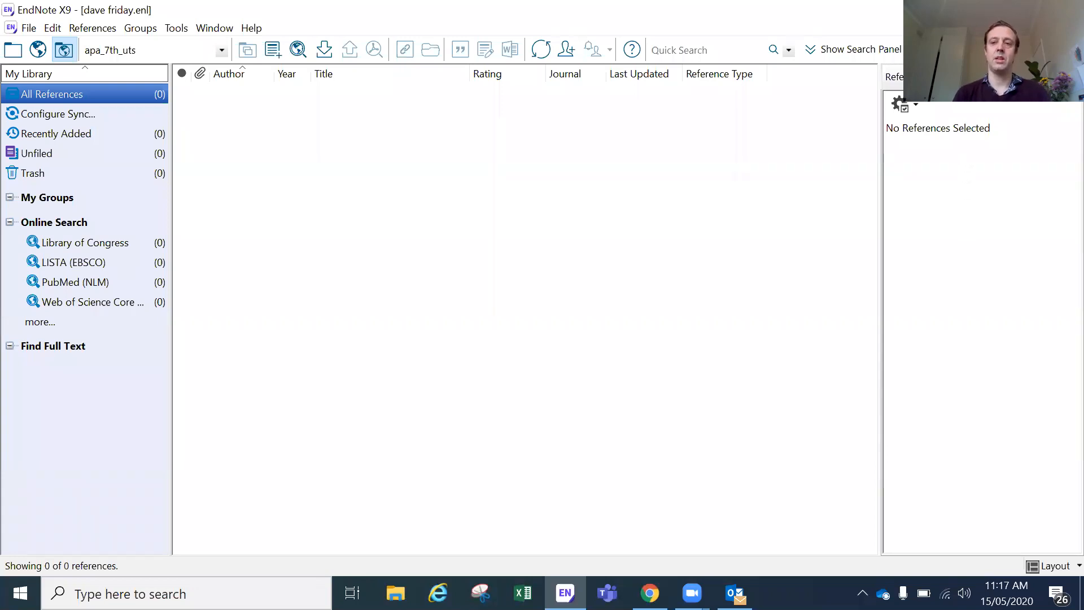
Step: Switch the reference panel to Preview, then to Attached PDFs, which shows none attached
left_click(957, 77)
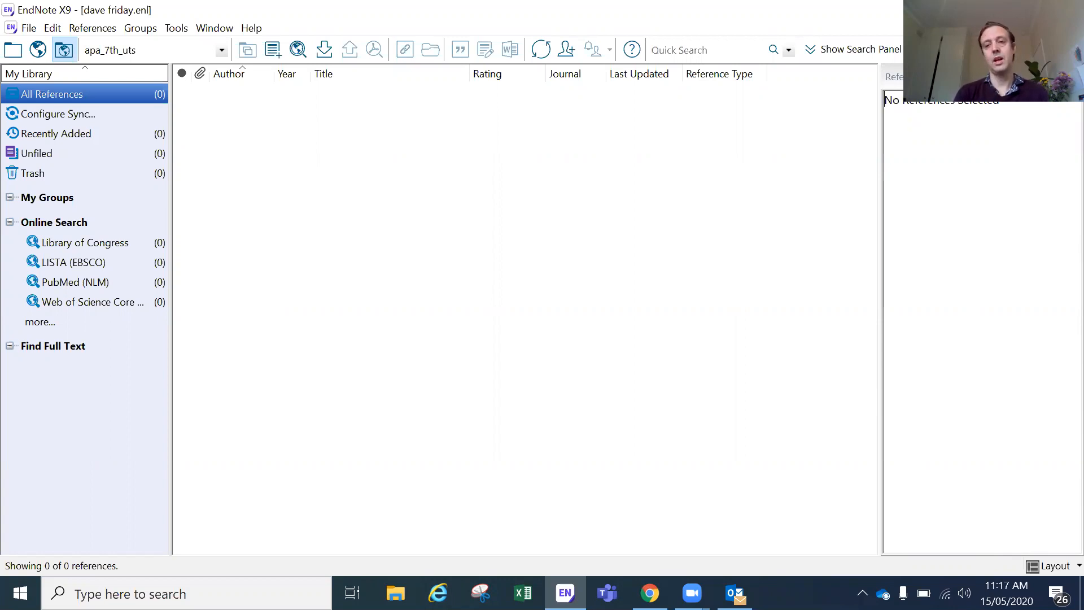
left_click(1017, 77)
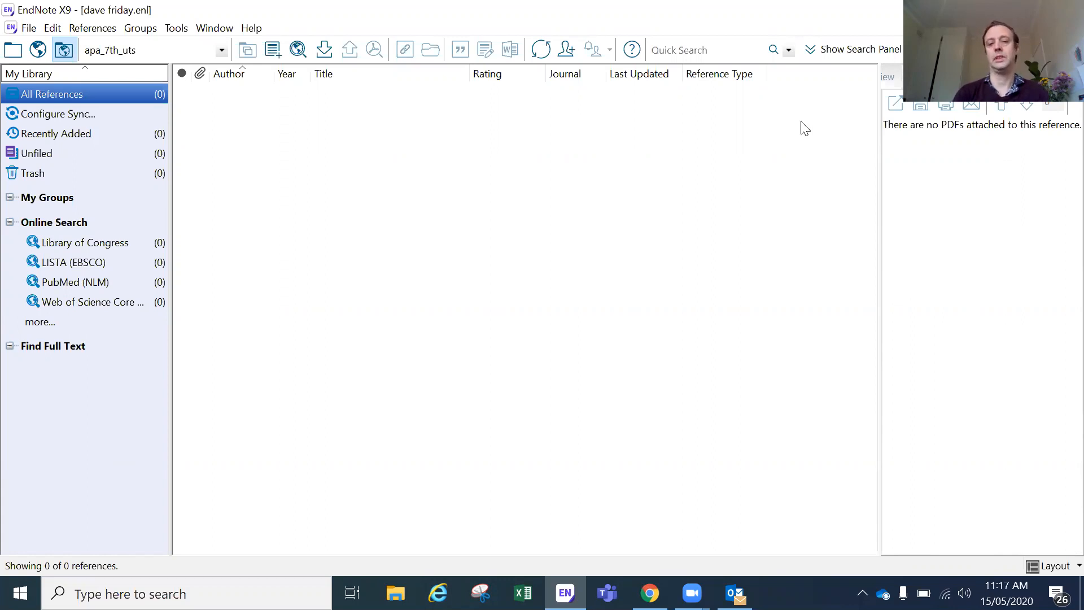
left_click(222, 51)
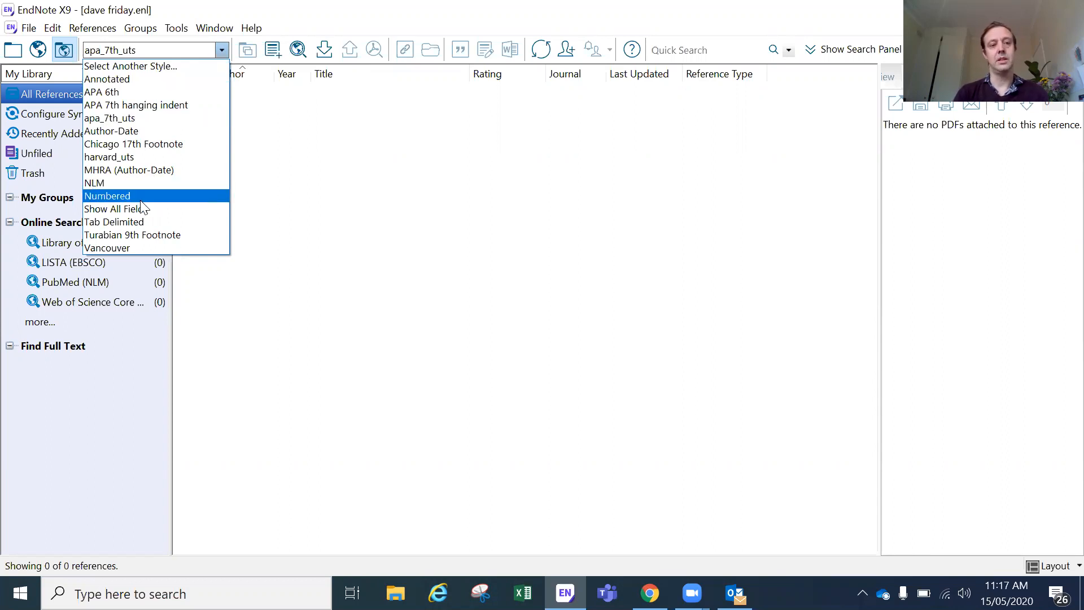
Step: Open the Choose A Style catalogue of 507 styles, with apa_7th_uts selected
left_click(176, 65)
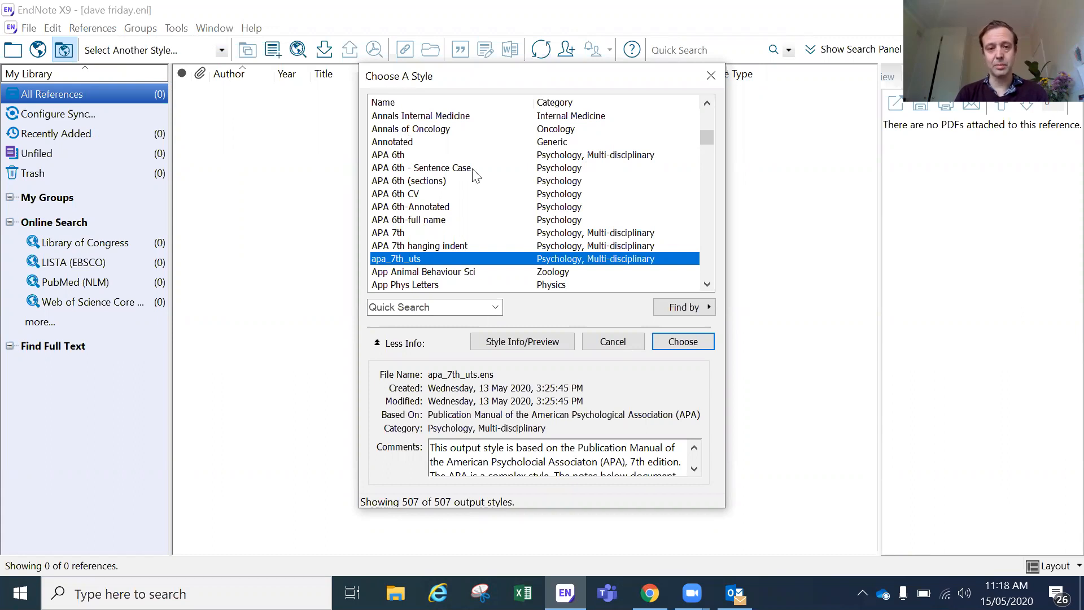
scroll(476, 175, "down", 5)
scroll(476, 175, "down", 20)
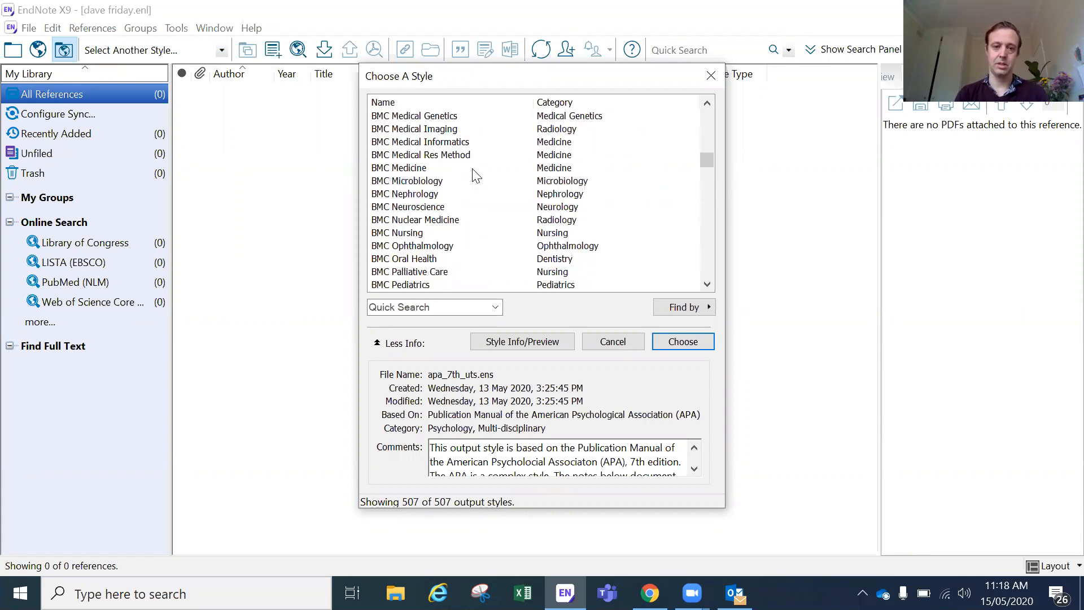
scroll(474, 175, "down", 3)
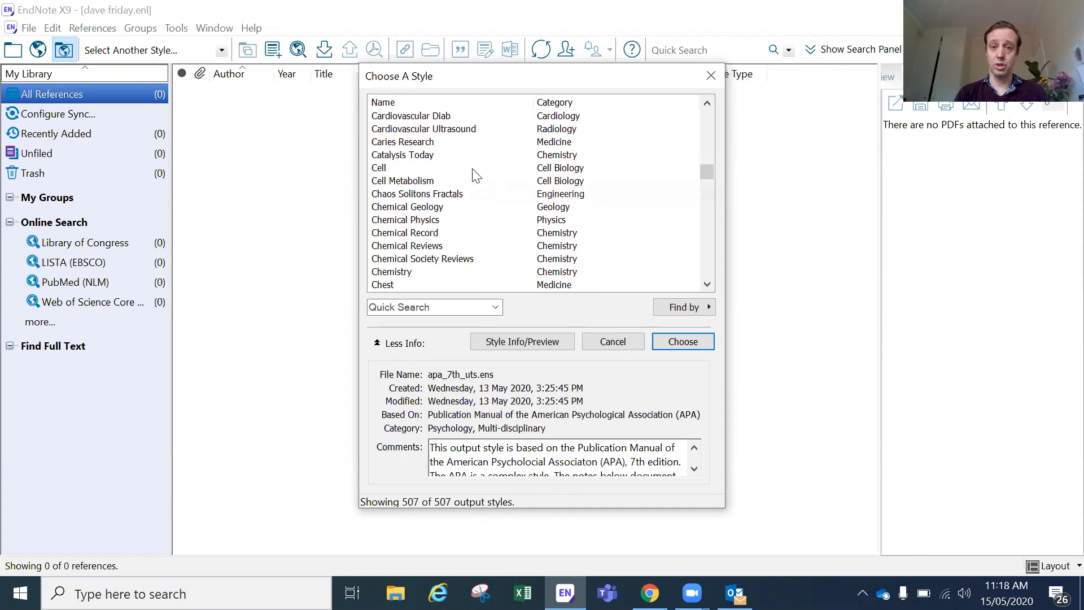
scroll(529, 205, "down", 2)
scroll(530, 204, "down", 4)
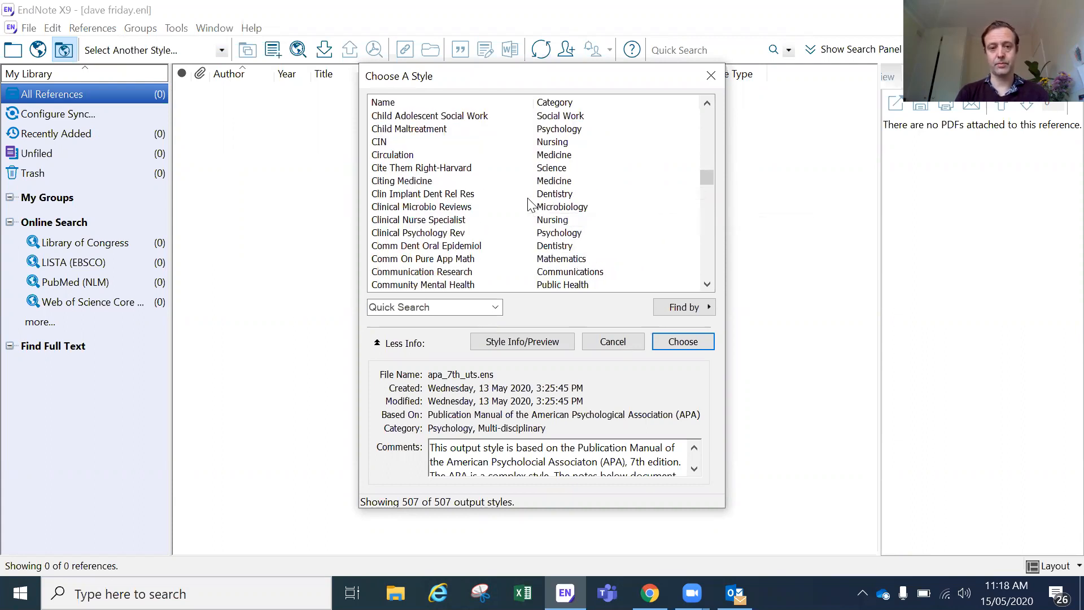
scroll(530, 204, "down", 3)
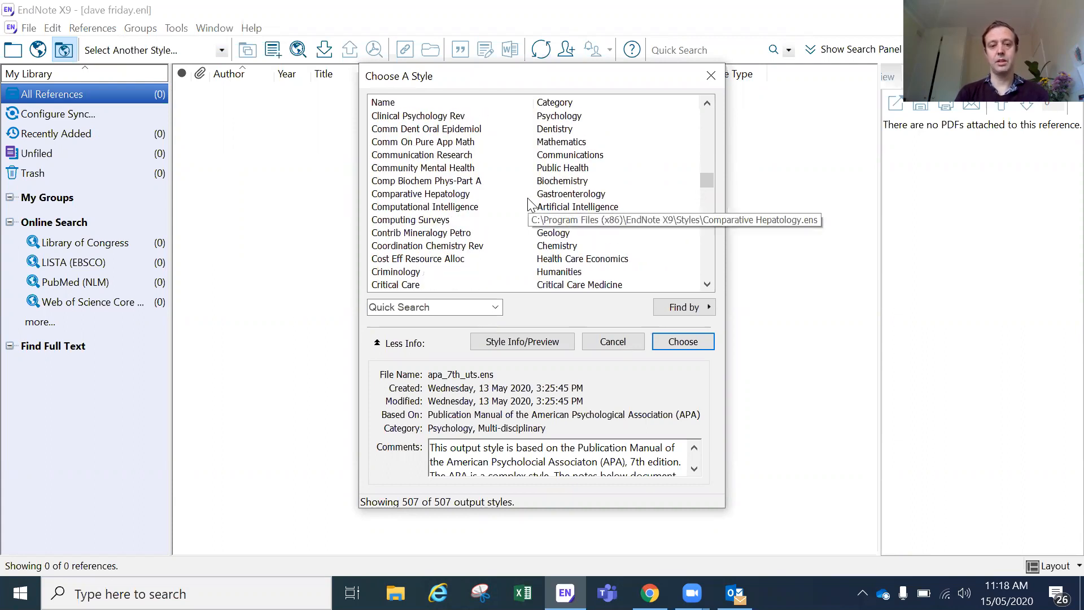
scroll(530, 204, "down", 3)
scroll(529, 205, "up", 1)
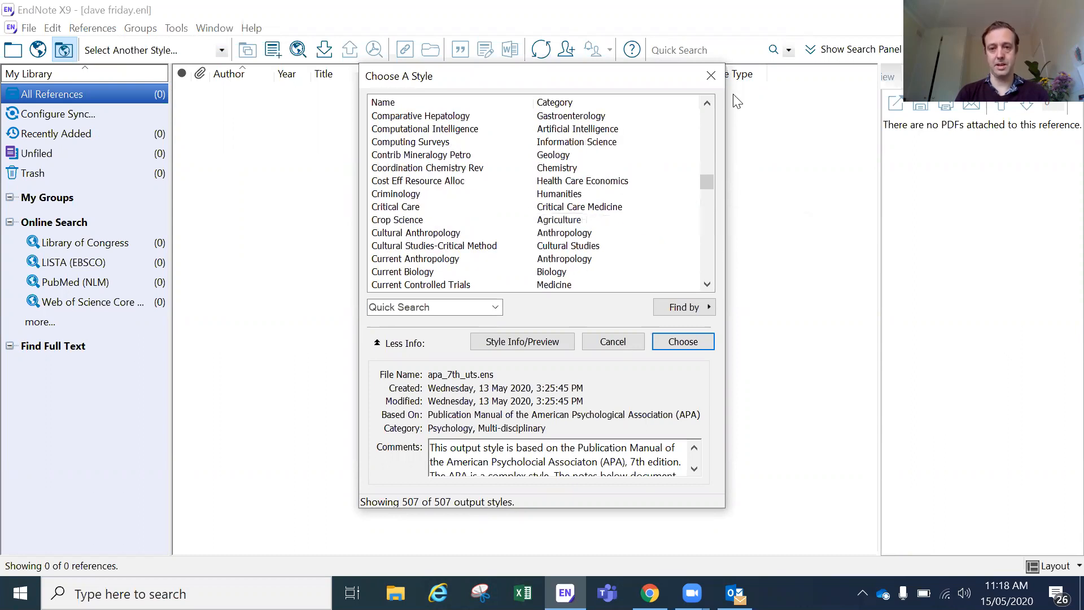
left_click(711, 76)
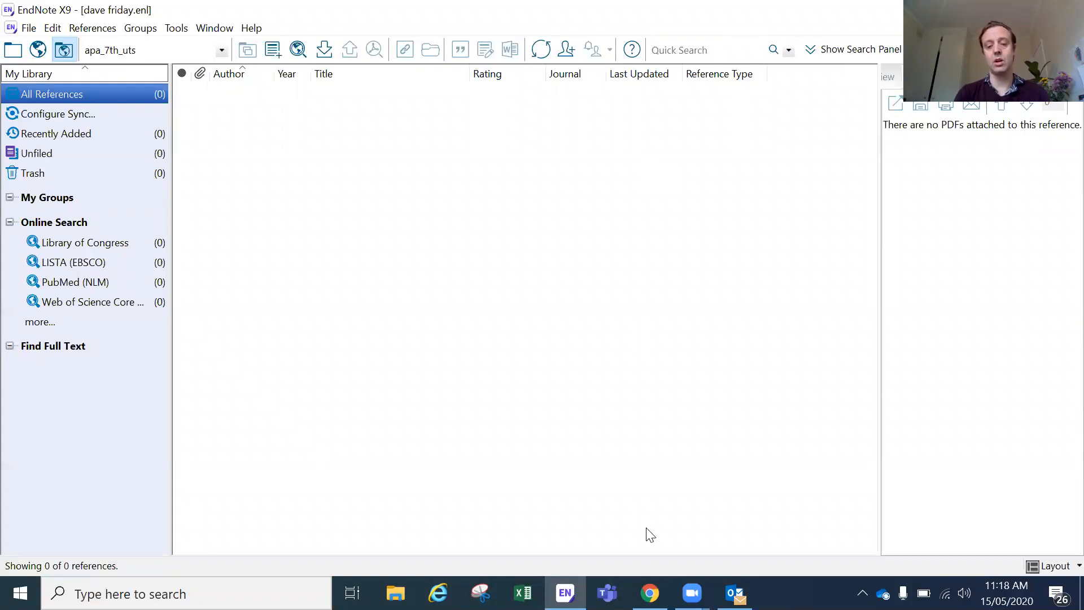
Step: Switch back to the UTS Library page in Chrome from the taskbar
mouse_move(650, 592)
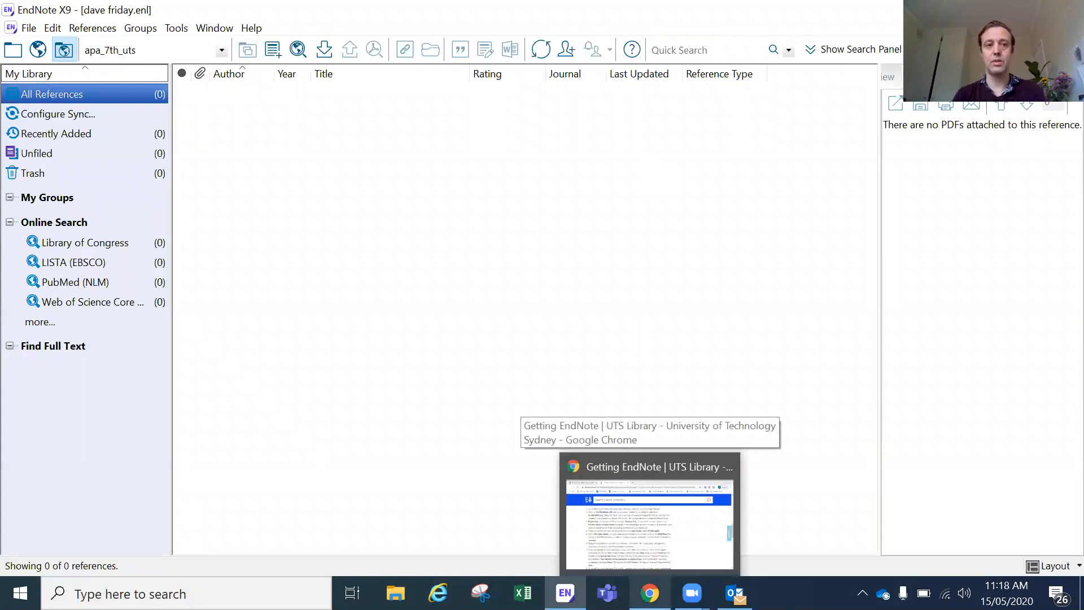
left_click(655, 540)
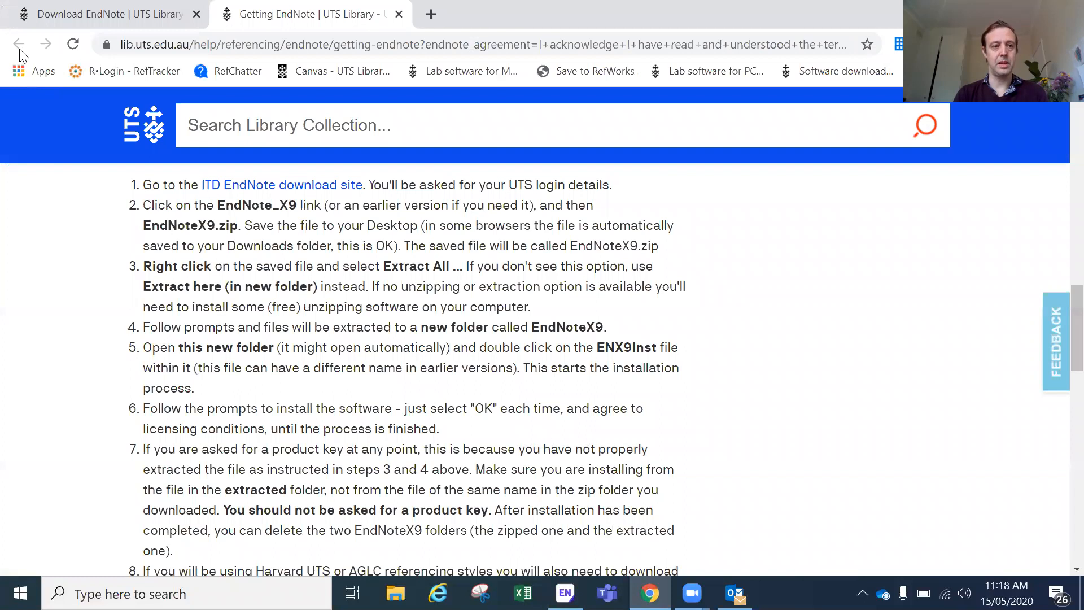
Step: Navigate from the EndNote help pages to the UTS Download Referencing Styles page
left_click(67, 16)
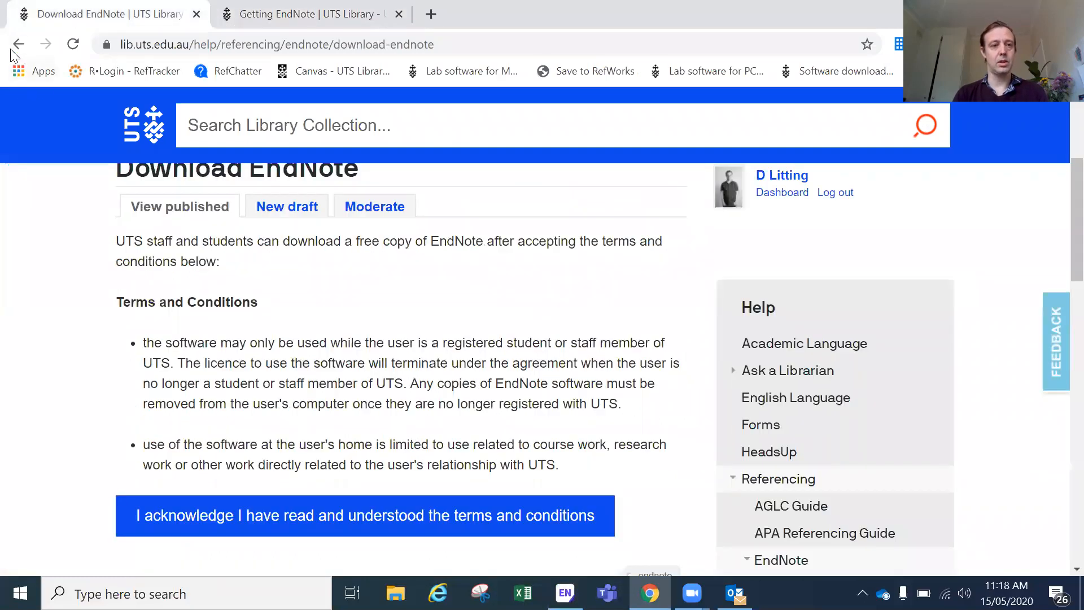
left_click(19, 44)
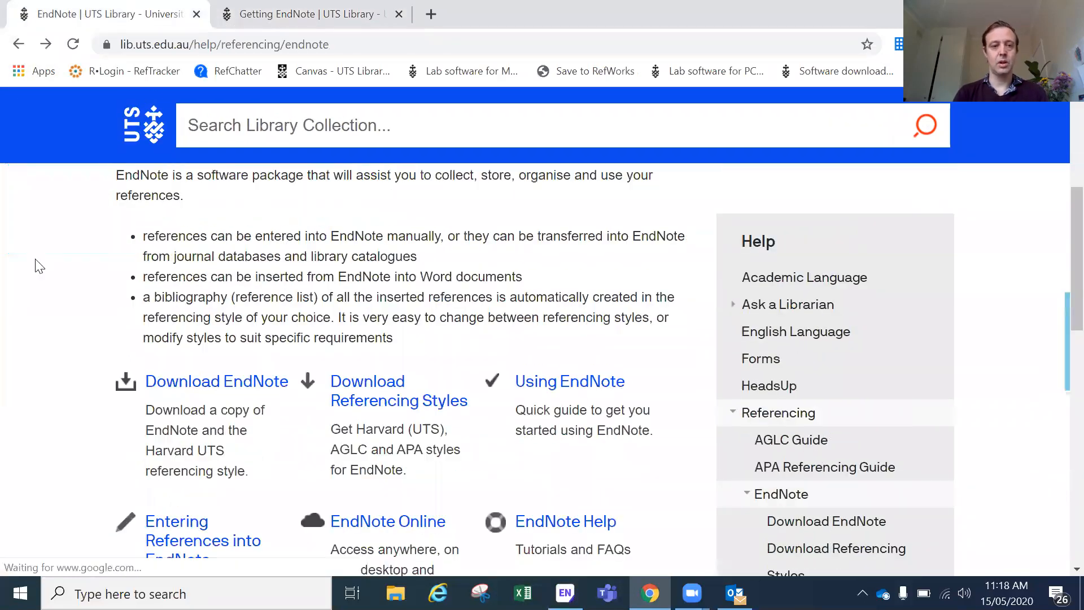
scroll(38, 265, "up", 3)
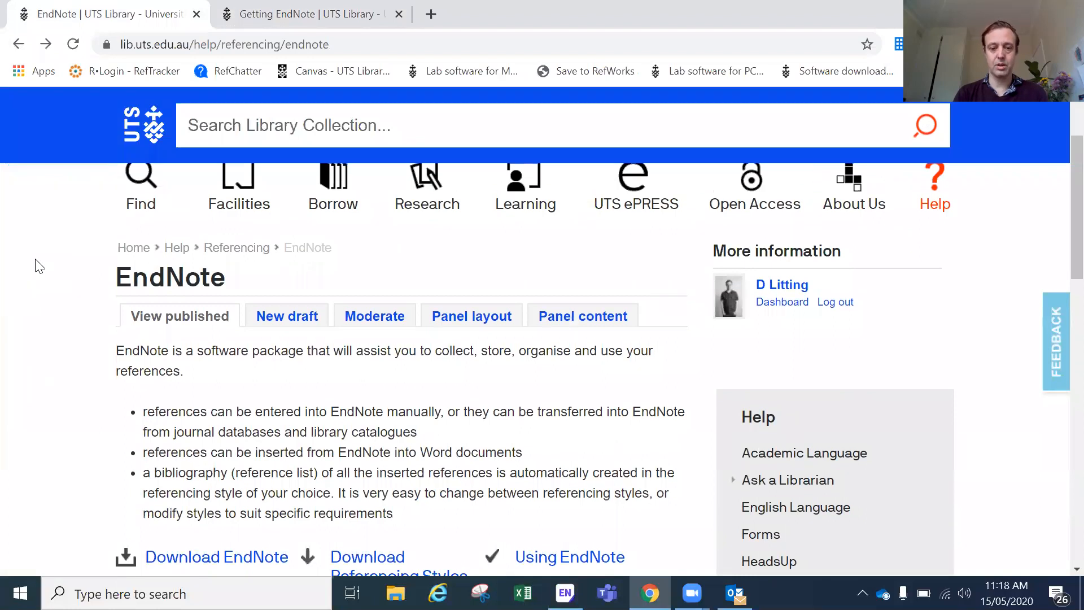
scroll(39, 266, "down", 5)
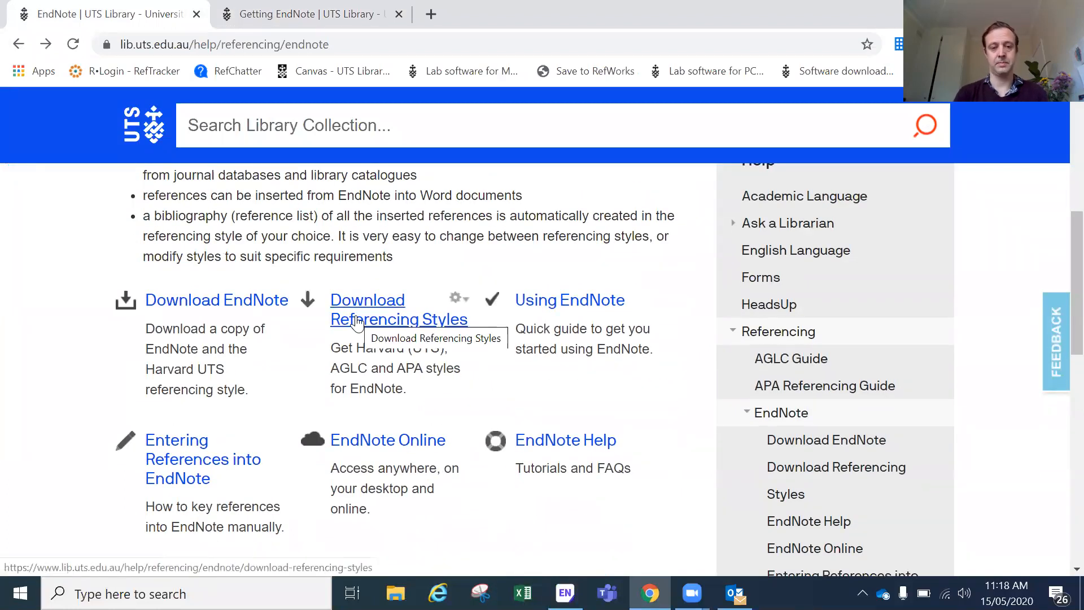
left_click(357, 320)
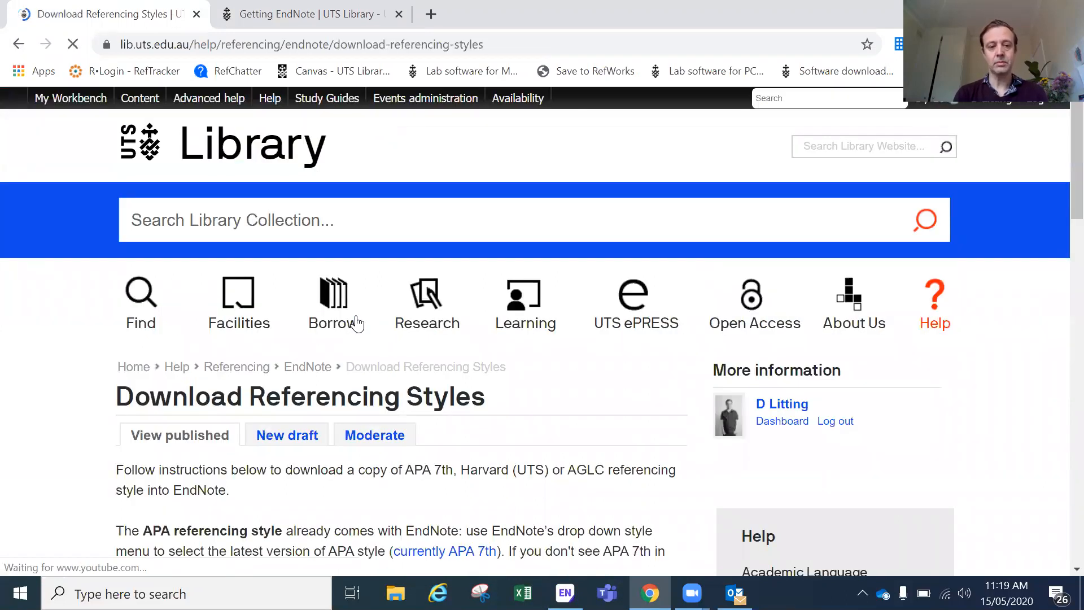
Step: Expand 'Installing the APA 7th edition or Harvard UTS Style' and download harvard_uts_2019.ens
scroll(72, 373, "down", 5)
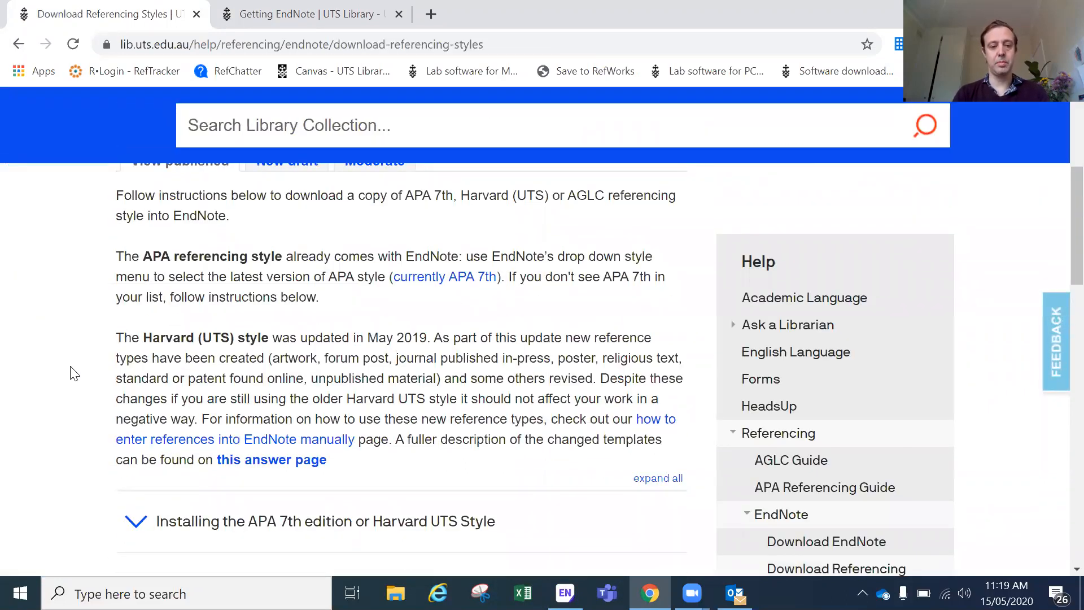
scroll(73, 372, "down", 5)
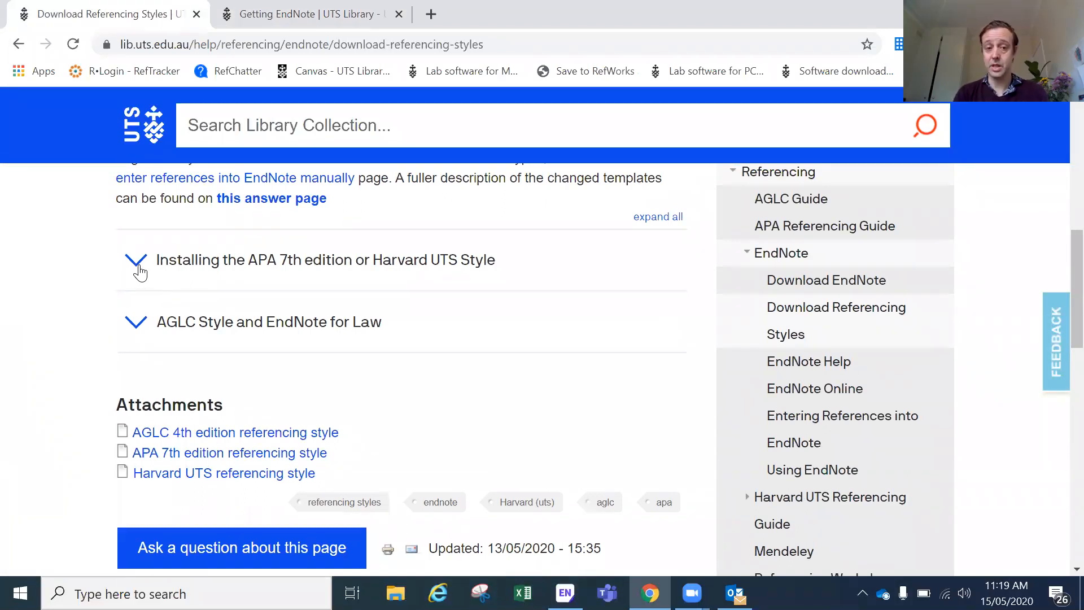
left_click(139, 272)
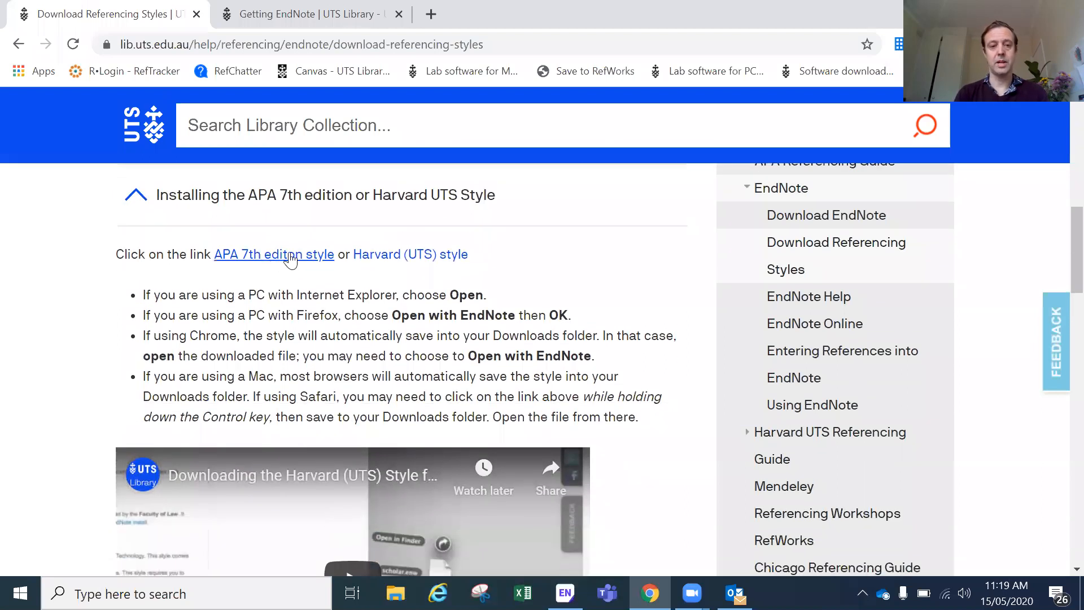
left_click(382, 259)
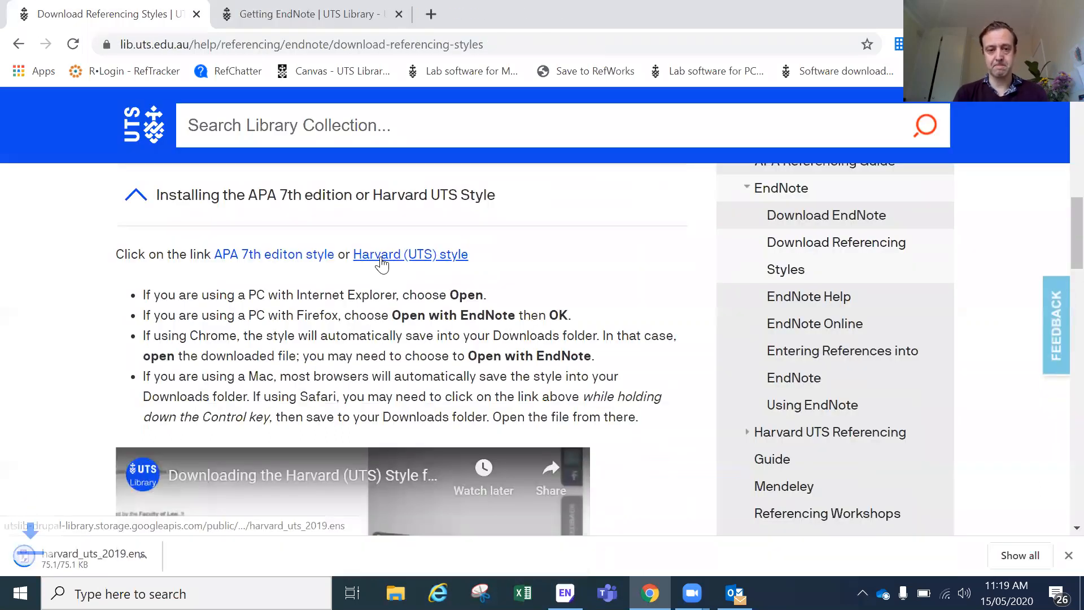
left_click(87, 552)
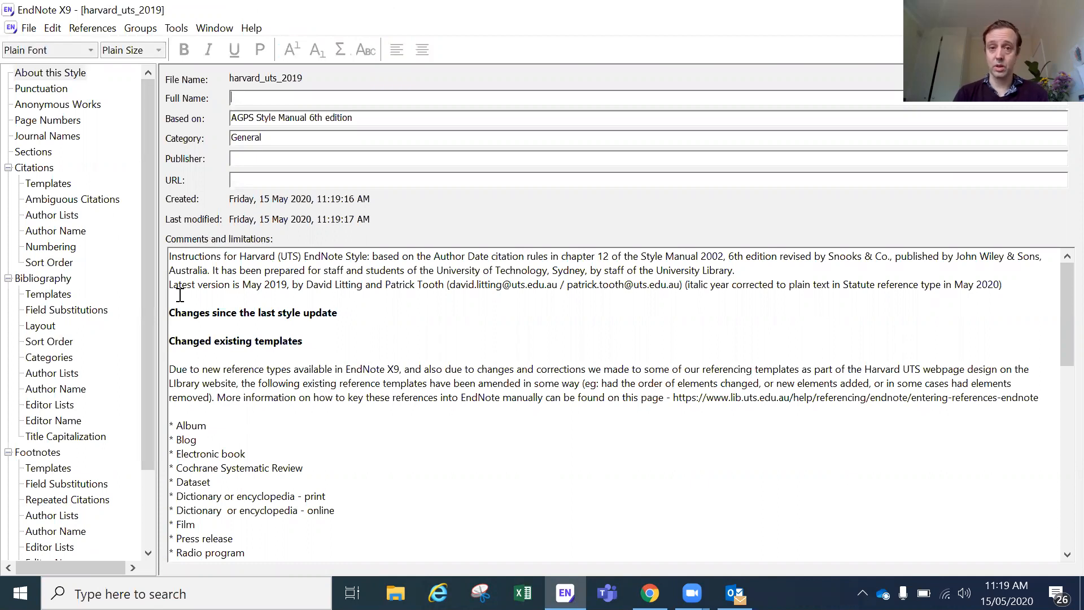
Step: Save the opened Harvard style with File > Save As as 'harvard_uts_2019 Copy'
left_click(28, 31)
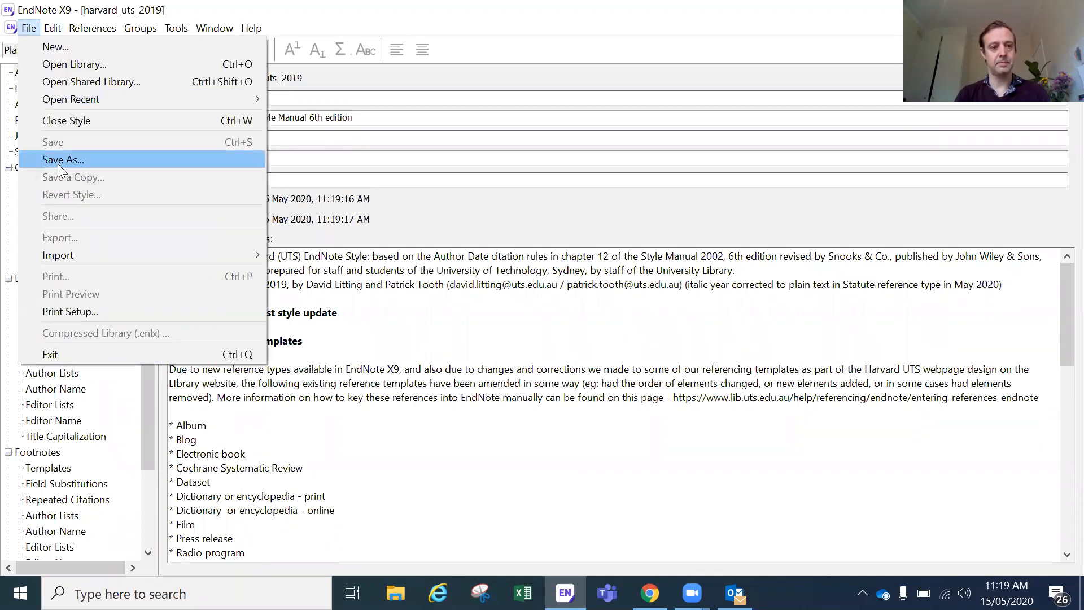
left_click(57, 163)
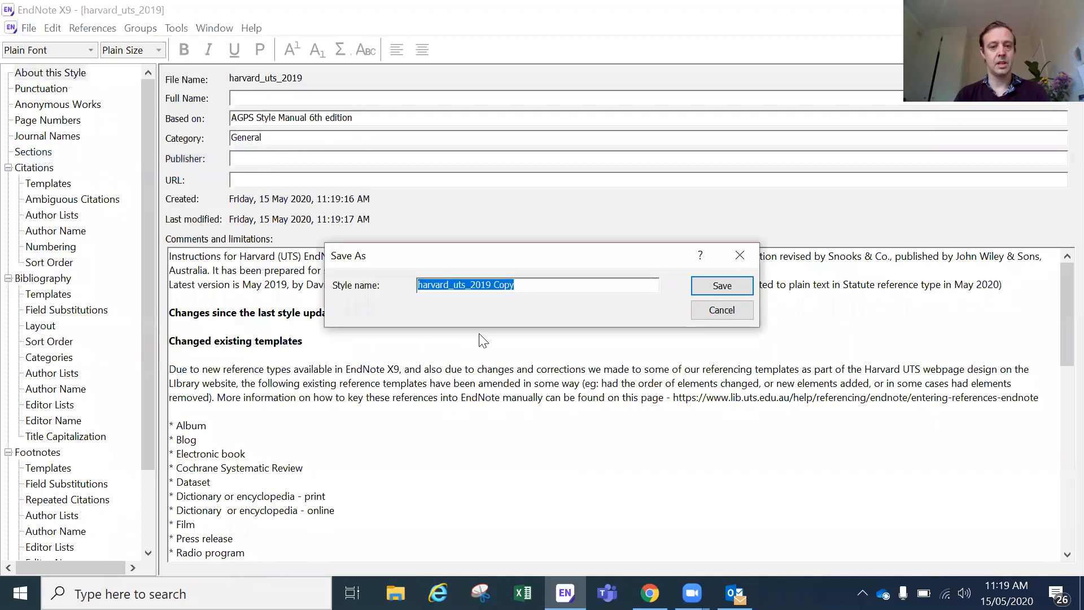
left_click(546, 280)
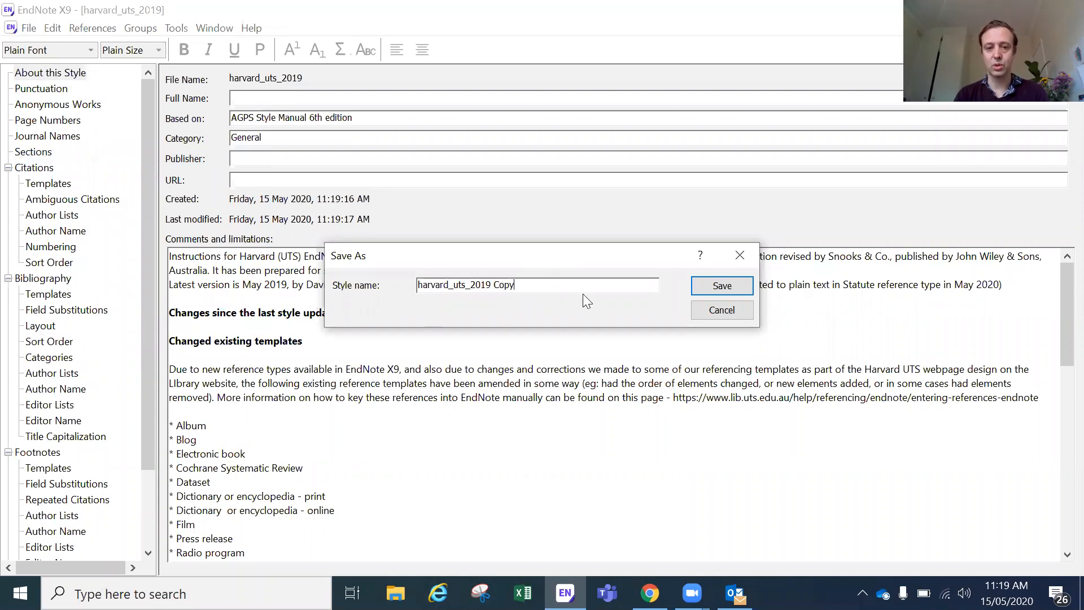
left_click(706, 287)
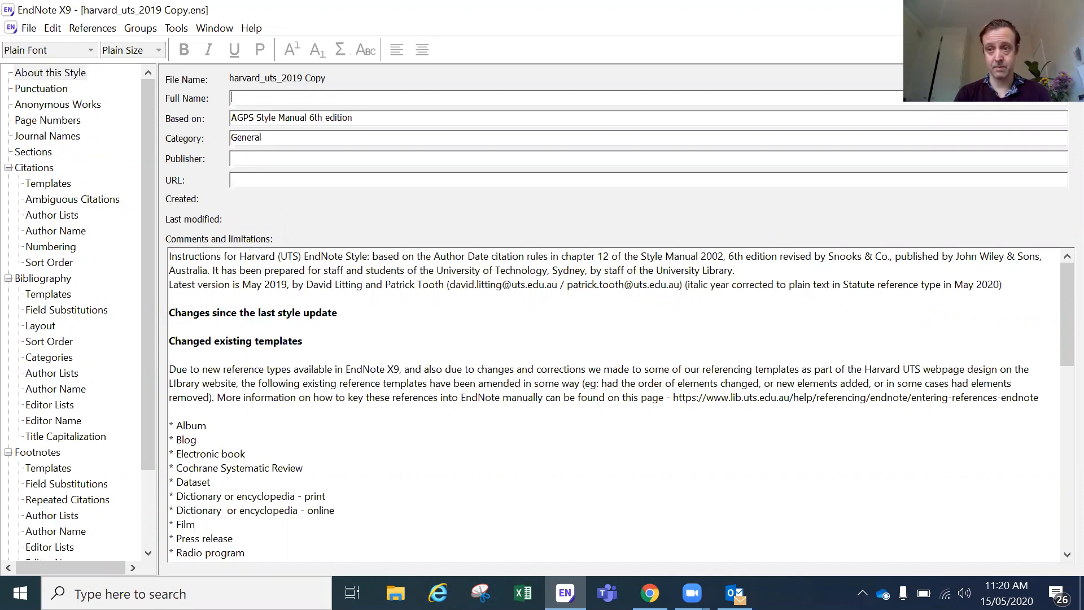
Step: Close the style editor and choose harvard_uts_2019 Copy from Select Another Style
left_click(1072, 27)
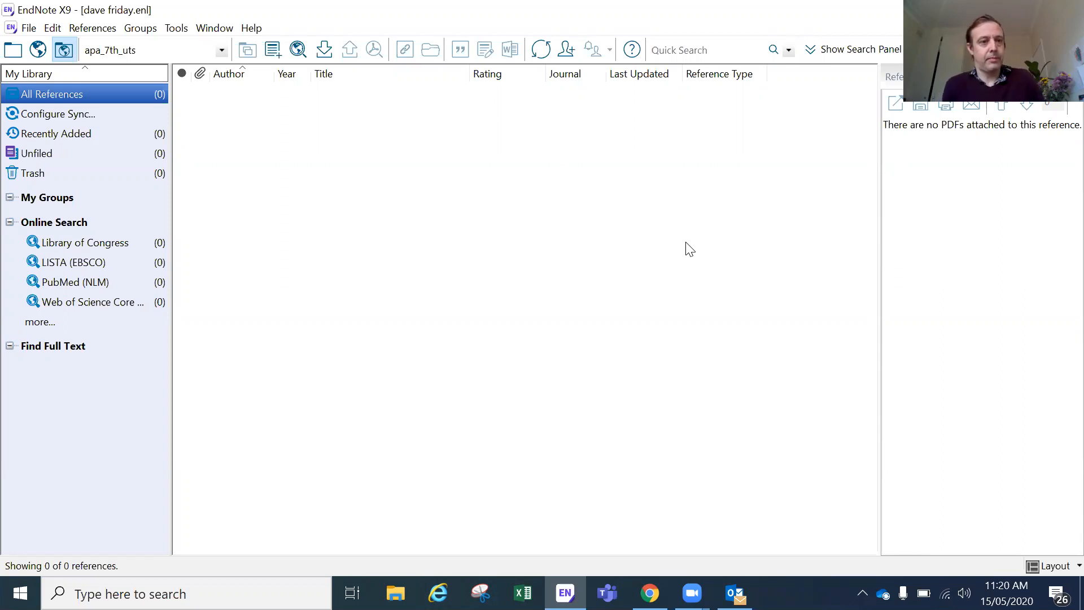
left_click(221, 50)
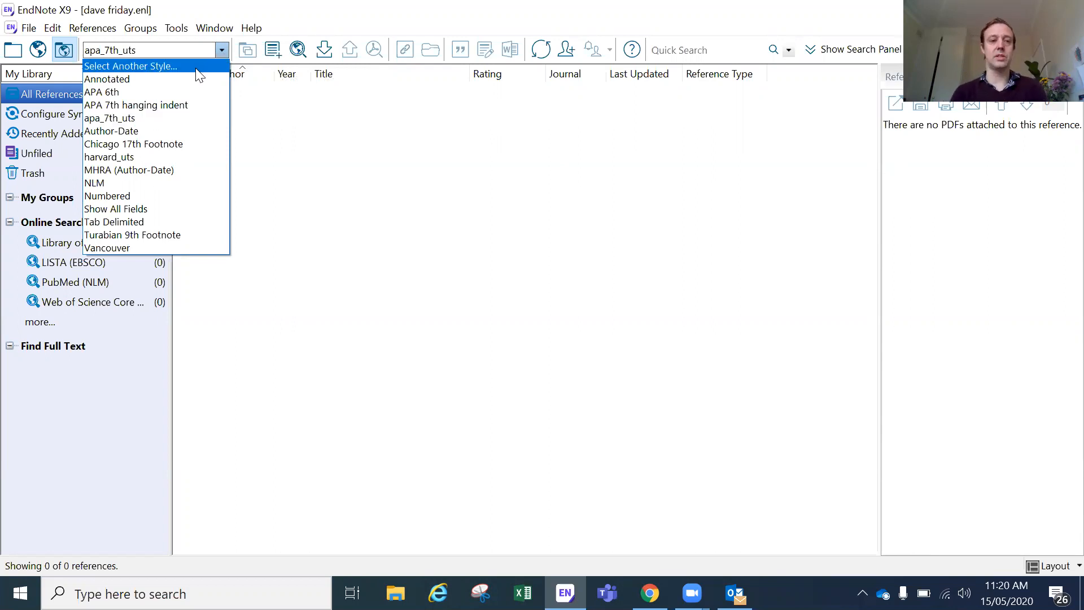
left_click(199, 66)
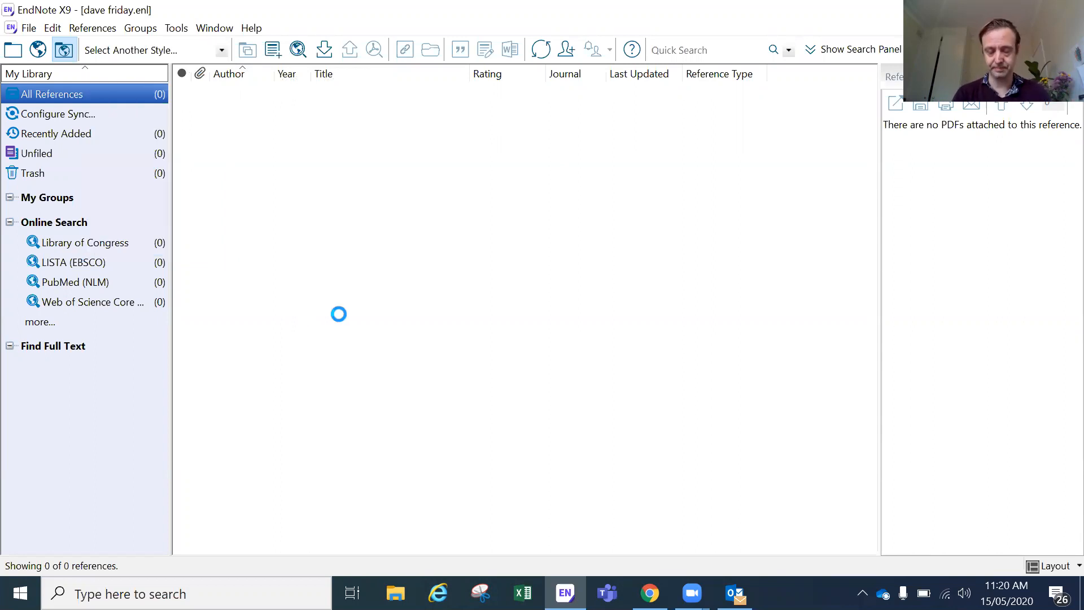
scroll(504, 220, "down", 10)
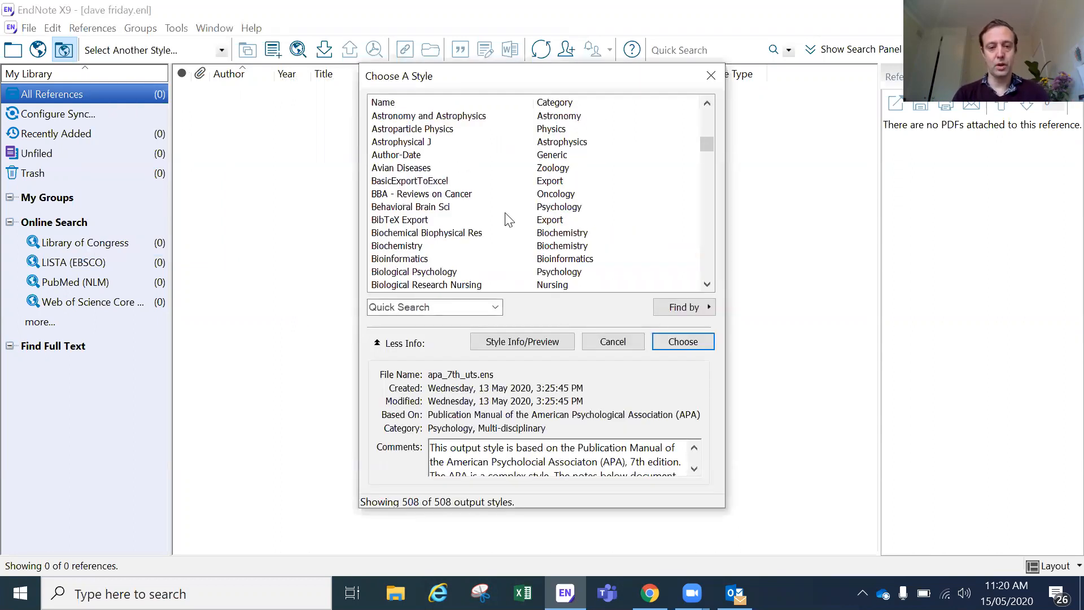
scroll(509, 221, "down", 20)
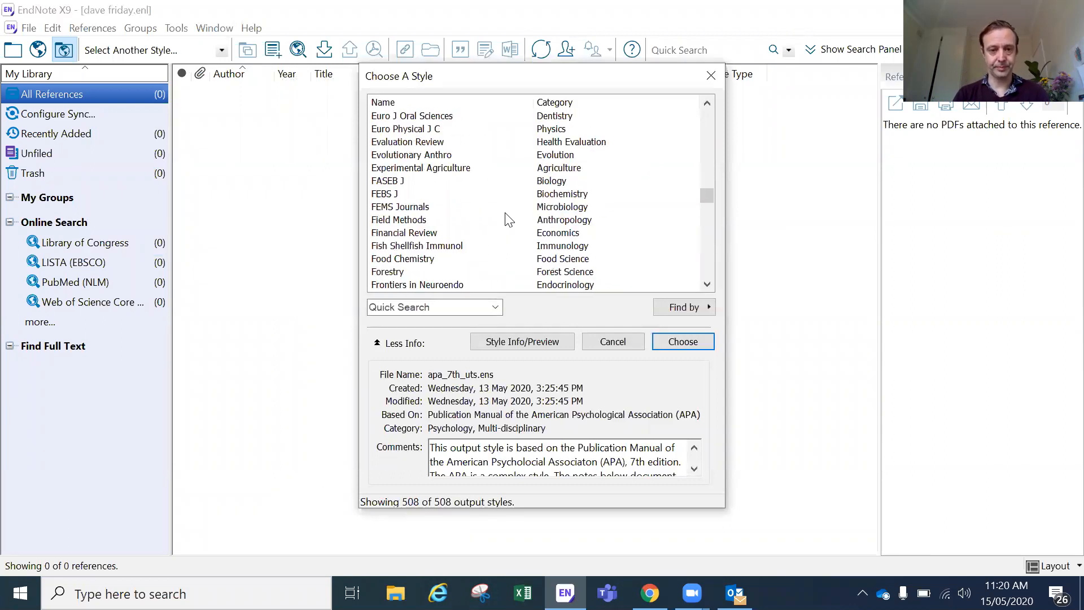
scroll(509, 219, "down", 2)
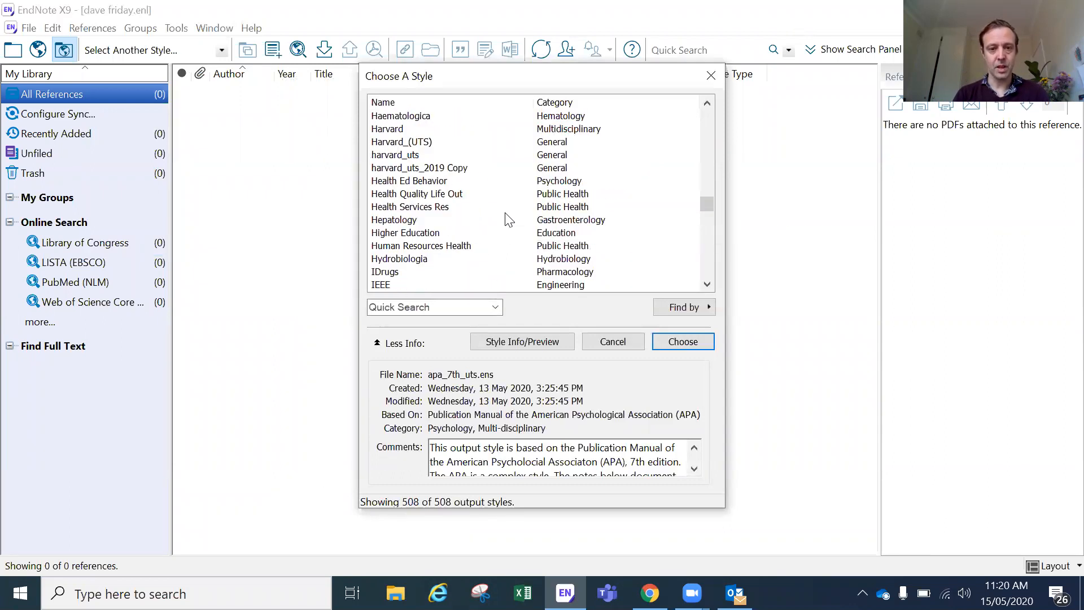
left_click(475, 168)
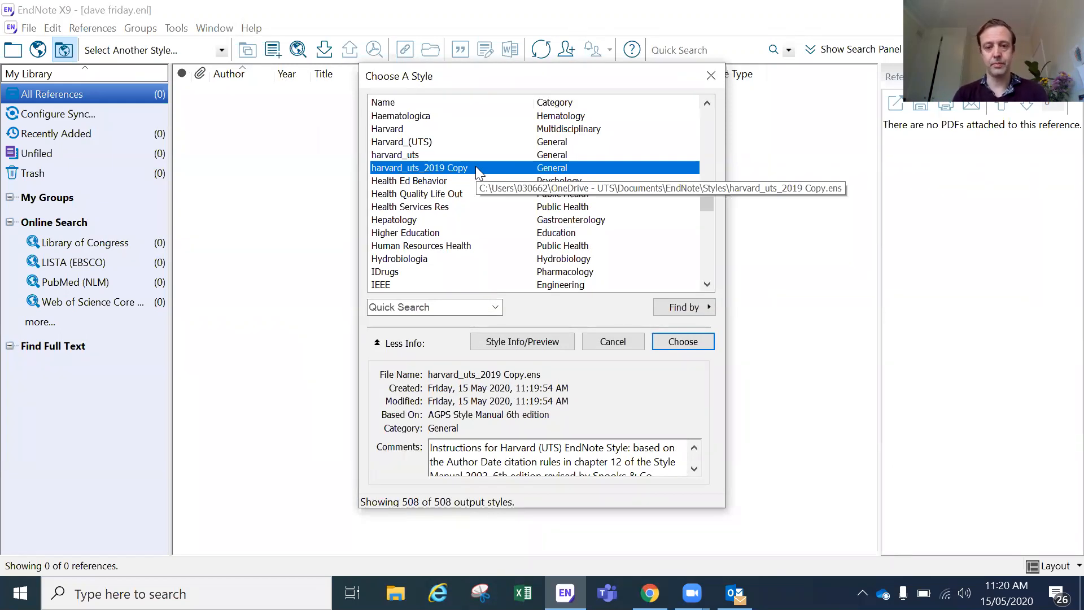
left_click(688, 348)
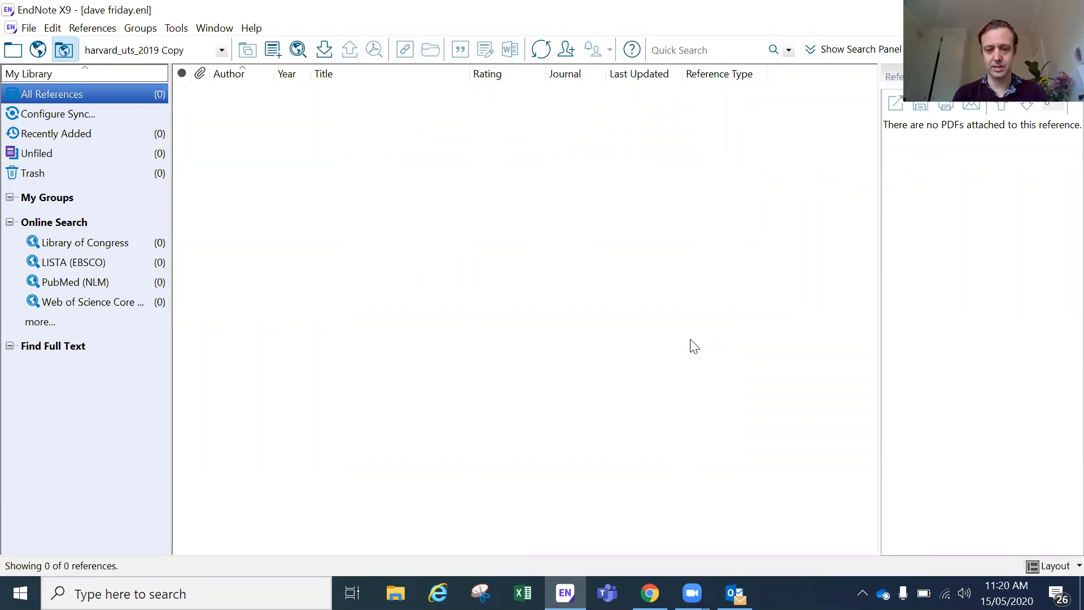
left_click(650, 593)
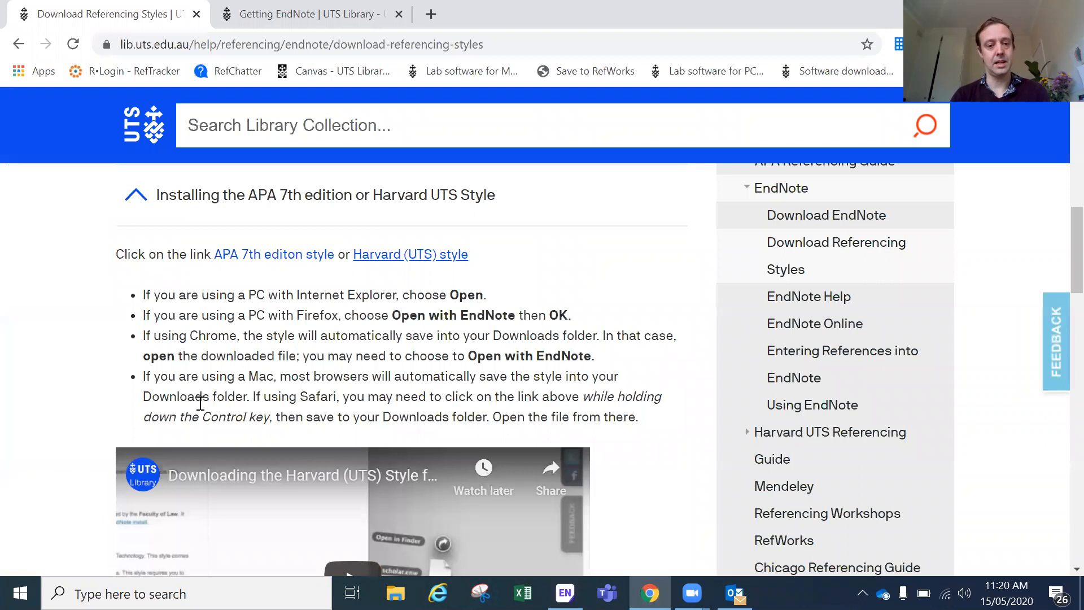
Step: Search UTS Library for 'cosmology' and open the 2005 book Cosmology's full record
scroll(201, 403, "up", 10)
left_click(267, 229)
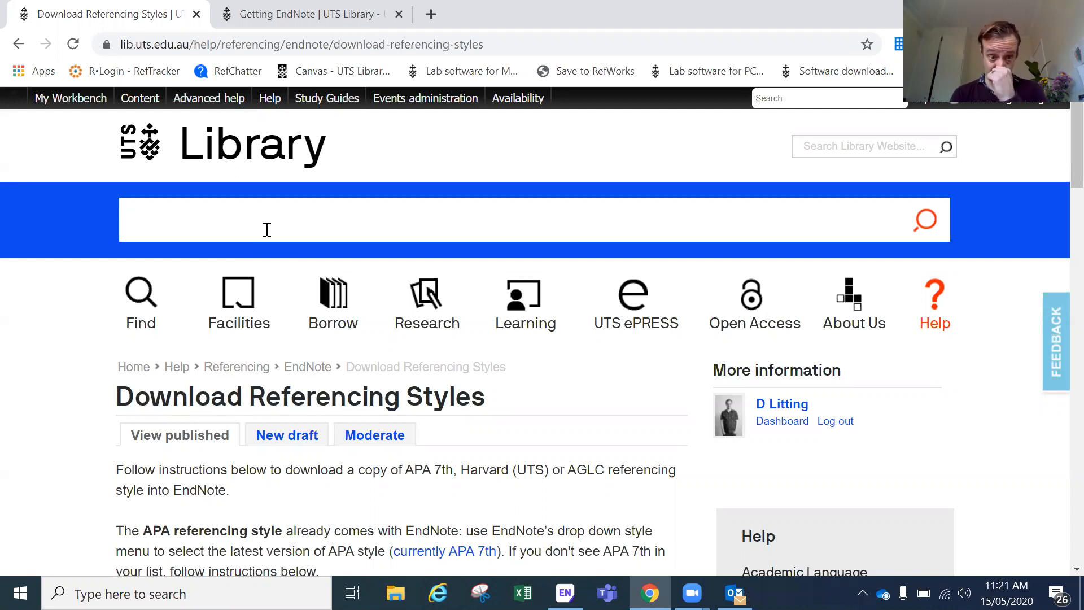
type("cosmology")
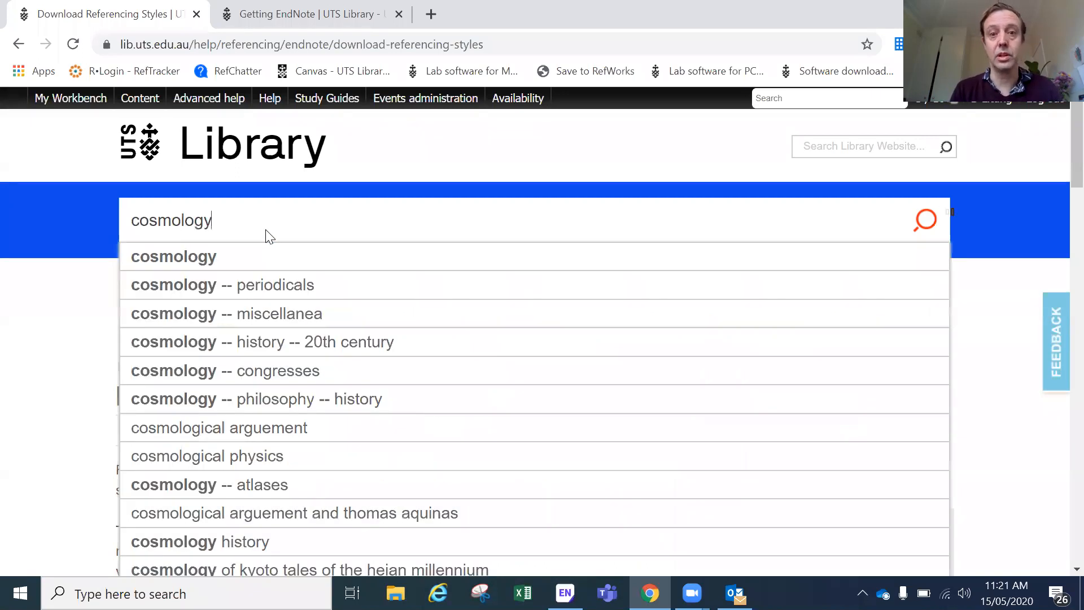
key("Return")
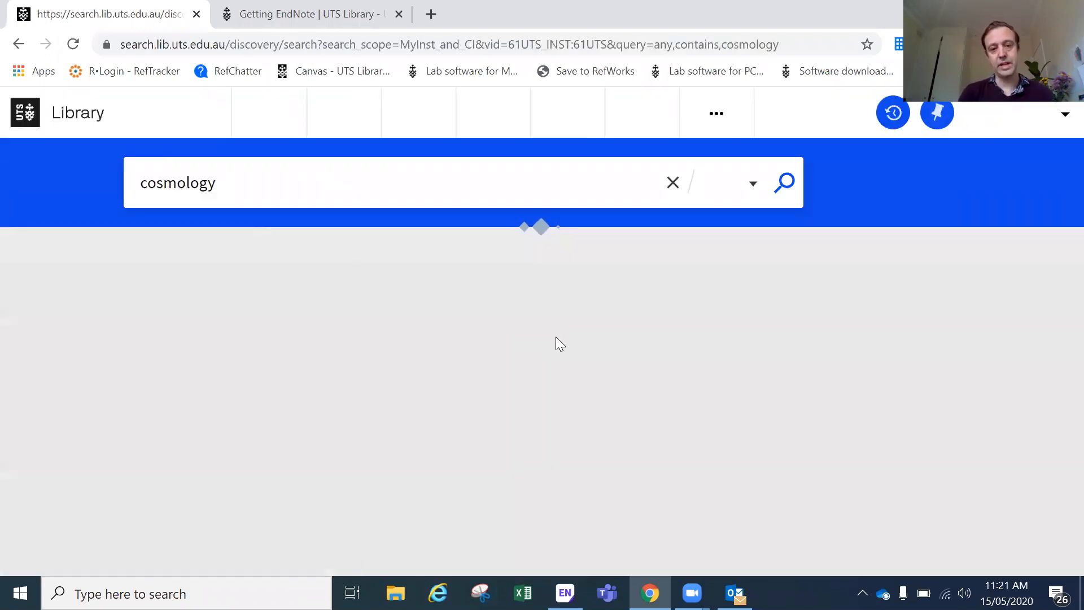
scroll(556, 337, "down", 2)
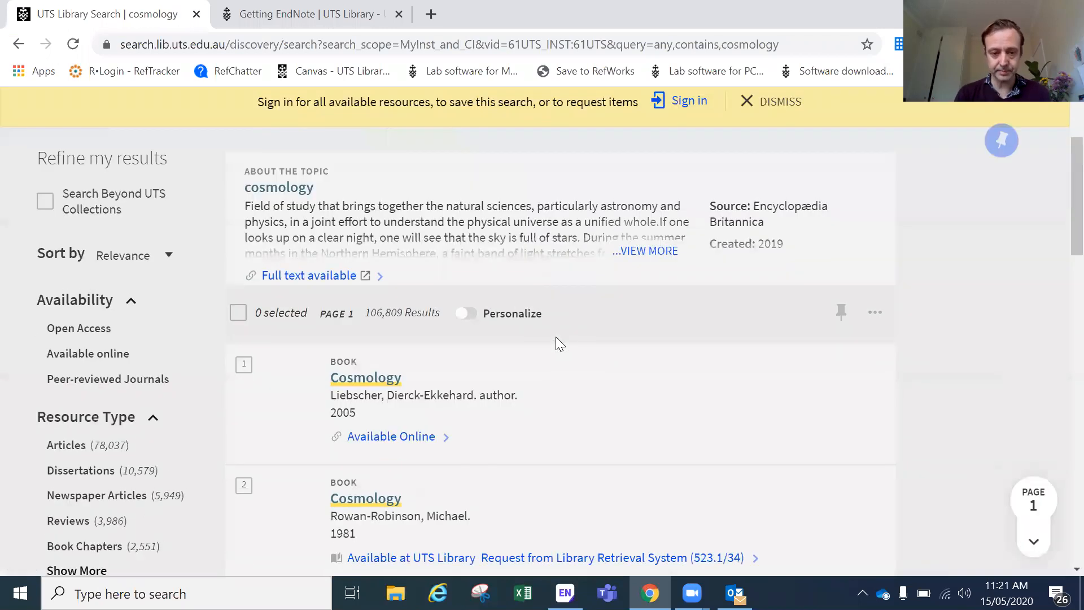
left_click(372, 378)
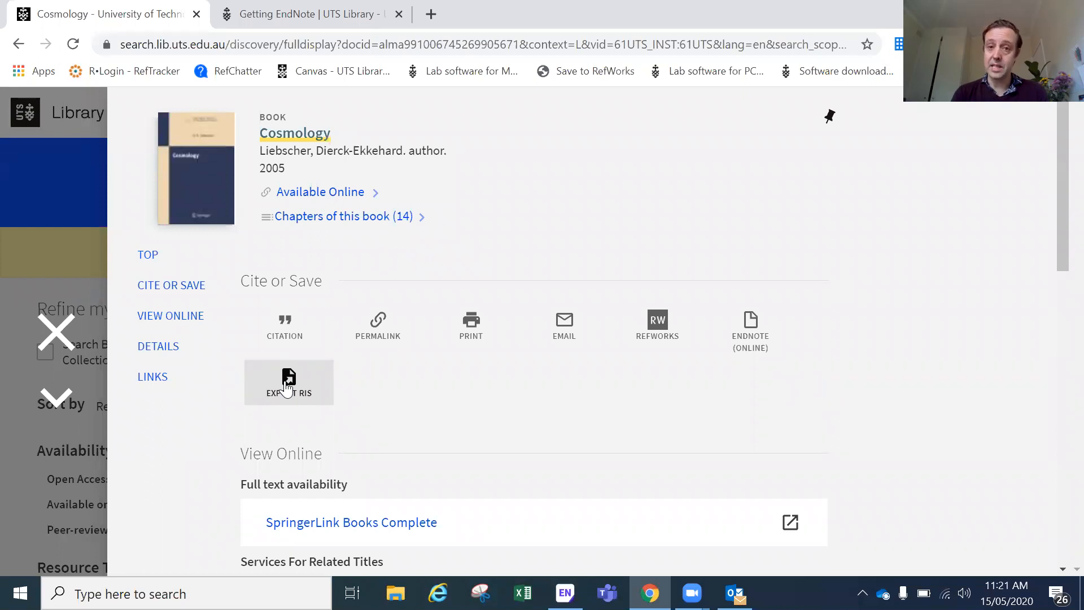
Step: Export the Cosmology book as an RIS file and open it in EndNote
left_click(287, 388)
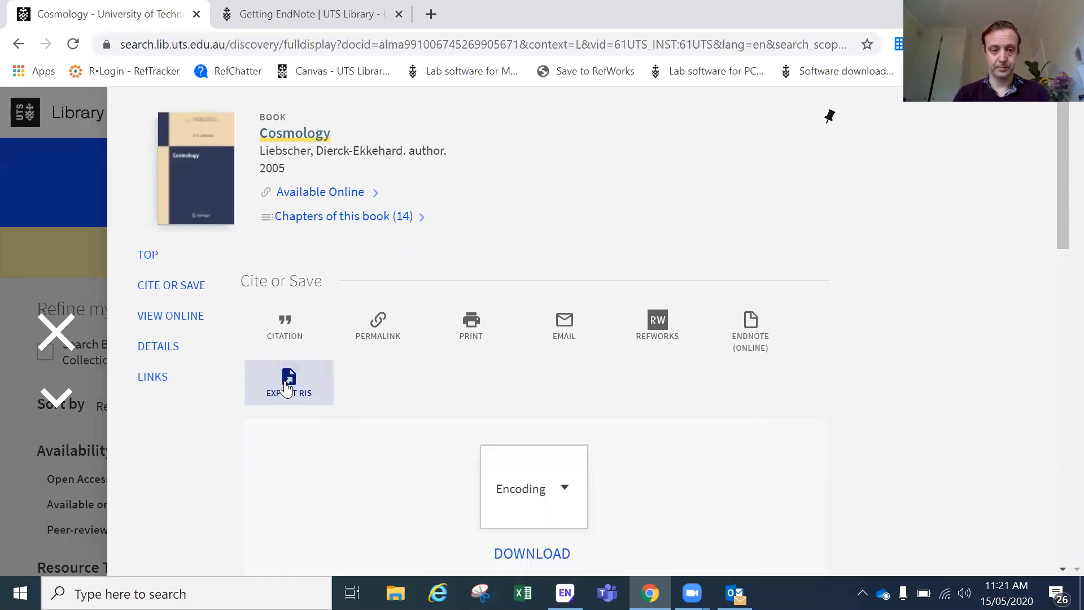
scroll(629, 387, "down", 1)
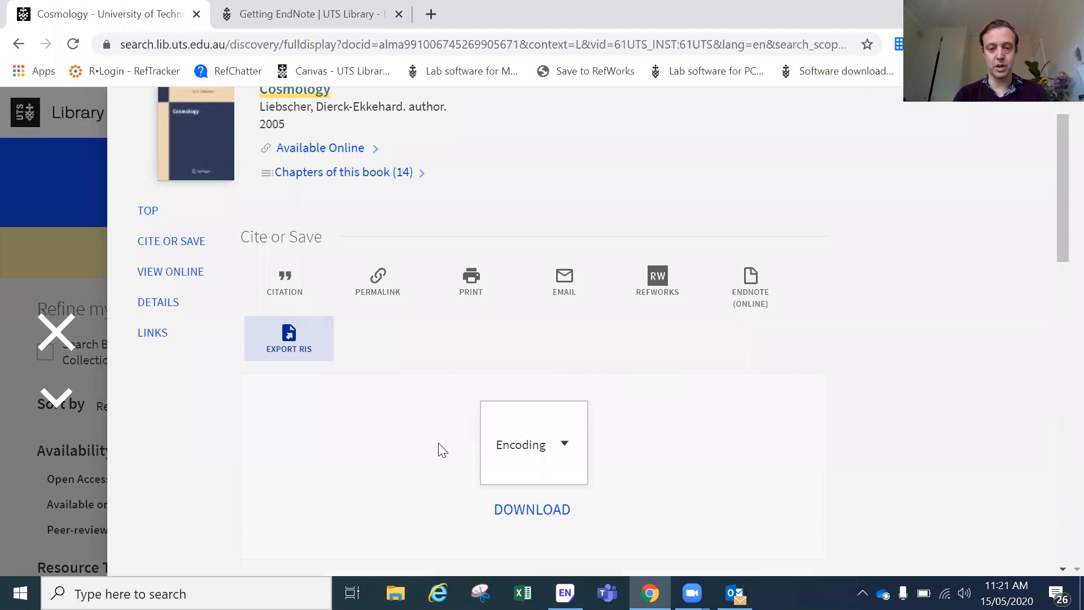
left_click(536, 511)
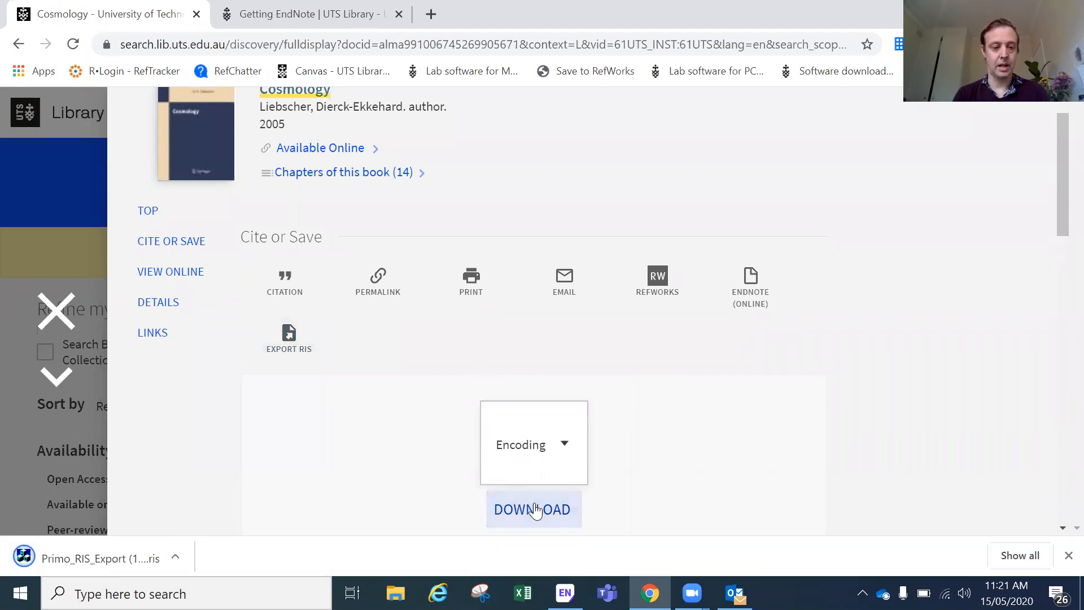
left_click(131, 562)
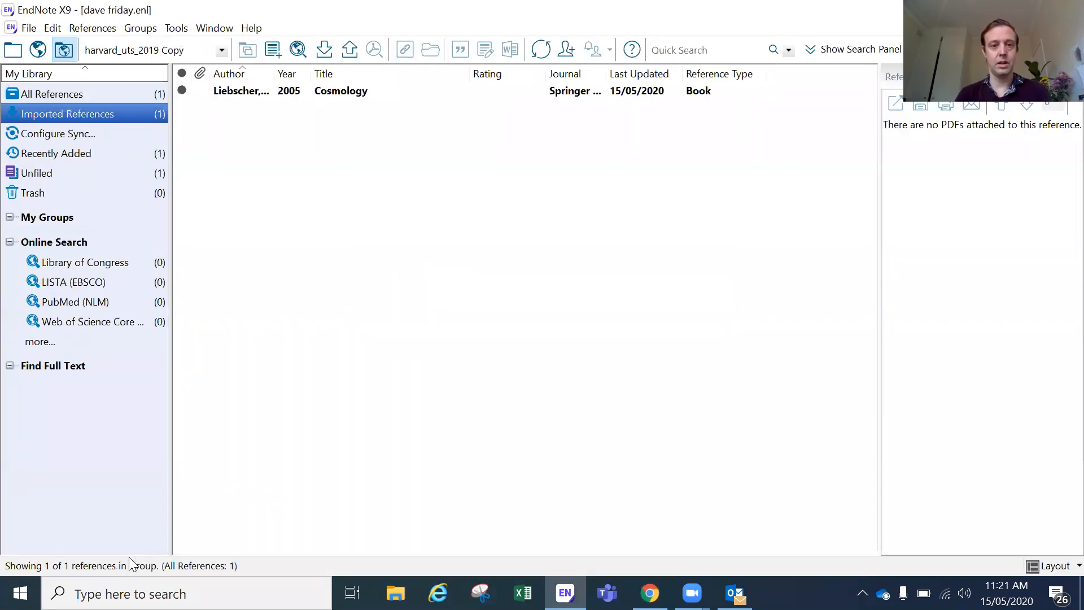
Step: Select the imported Cosmology book, dismiss and close Outlook, and show the Preview tab
left_click(361, 92)
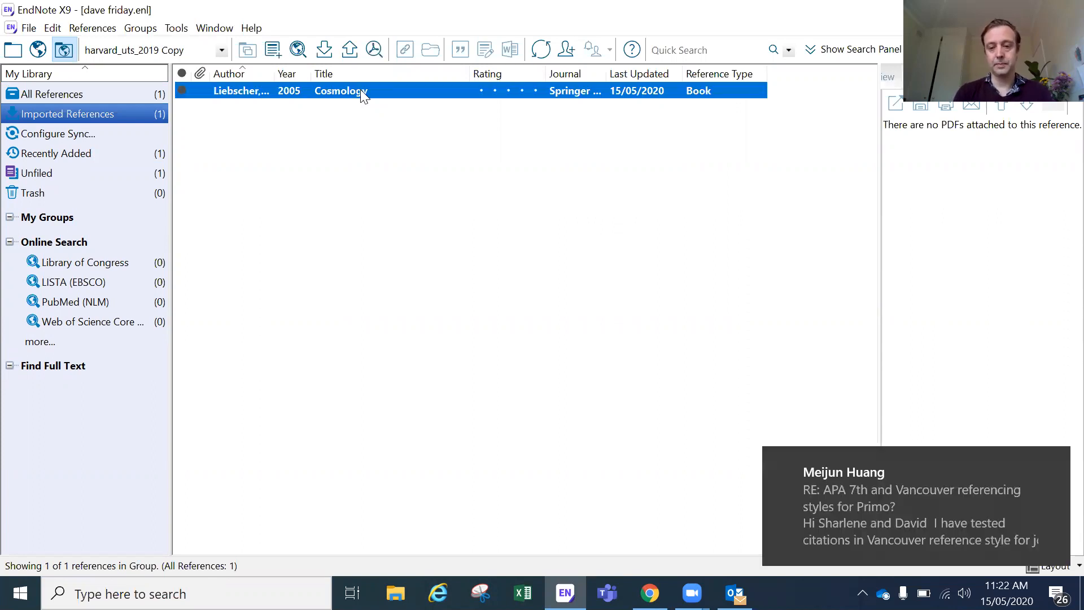
left_click(1054, 459)
right_click(734, 593)
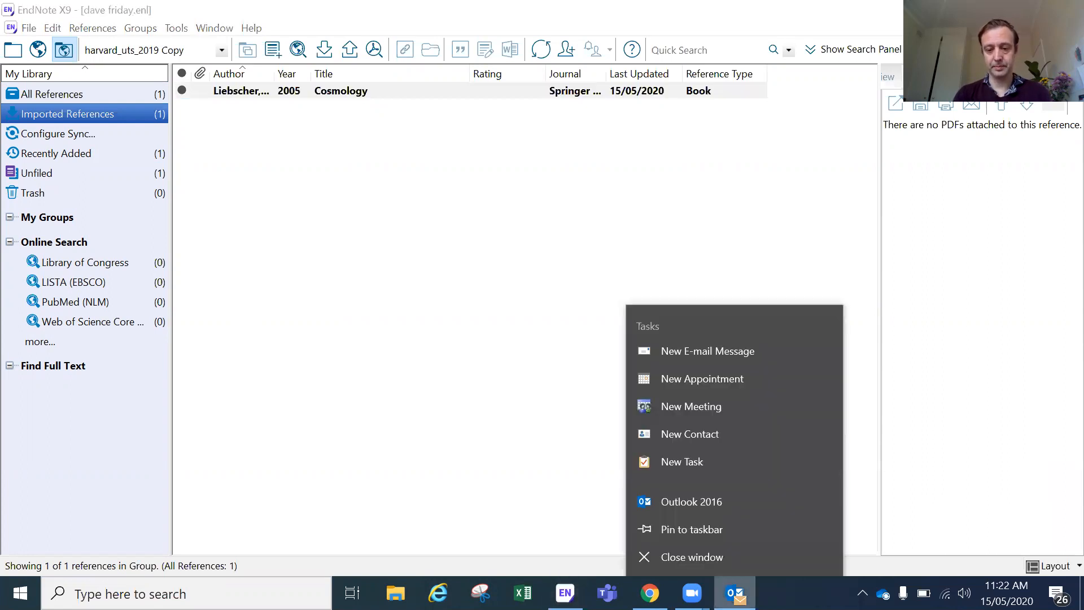
left_click(727, 552)
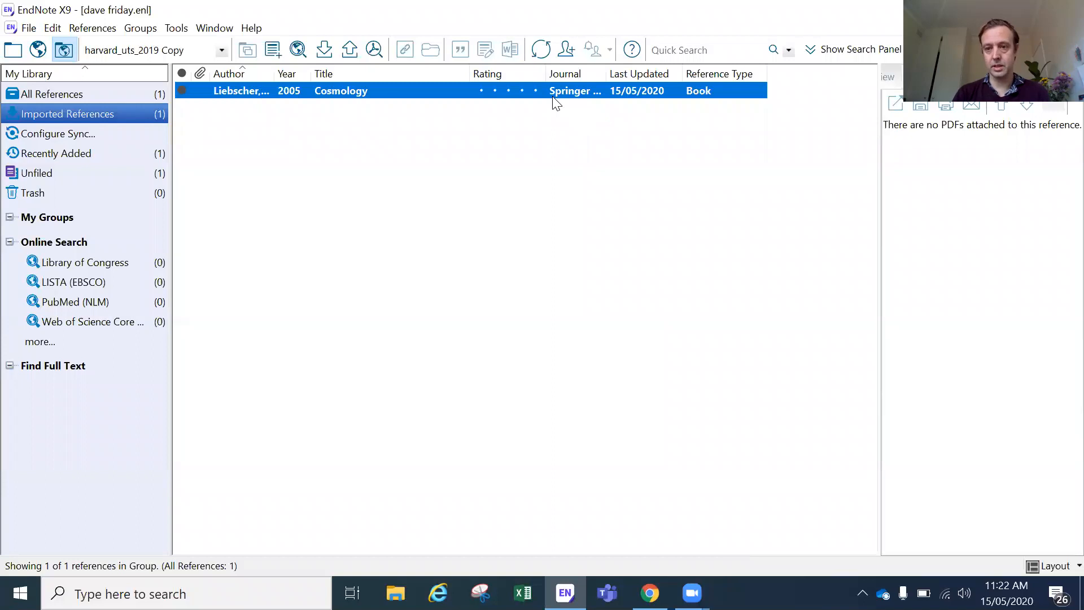
left_click(672, 148)
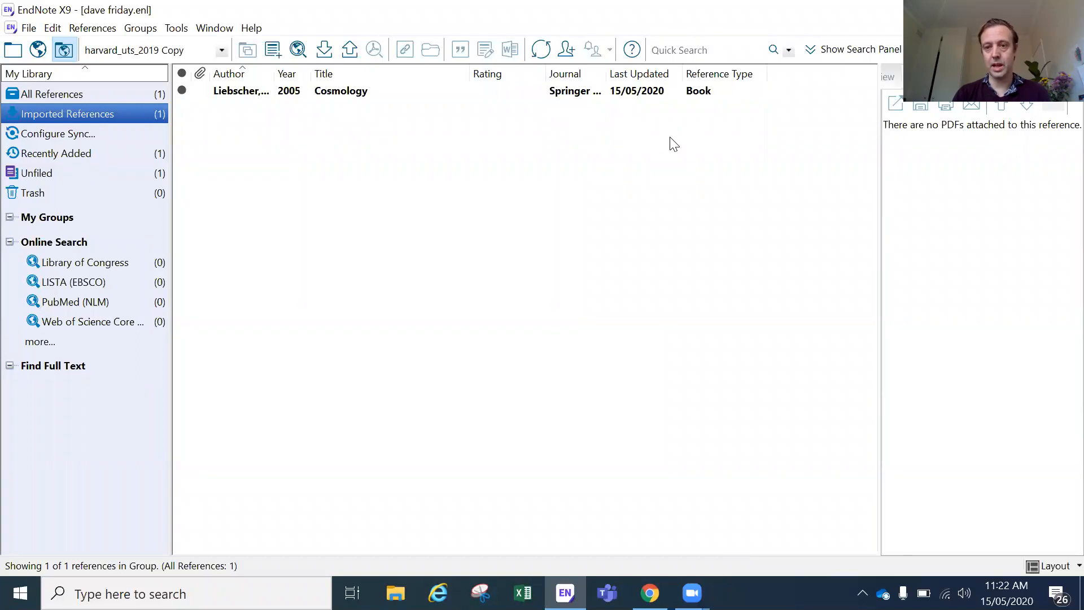
left_click(891, 79)
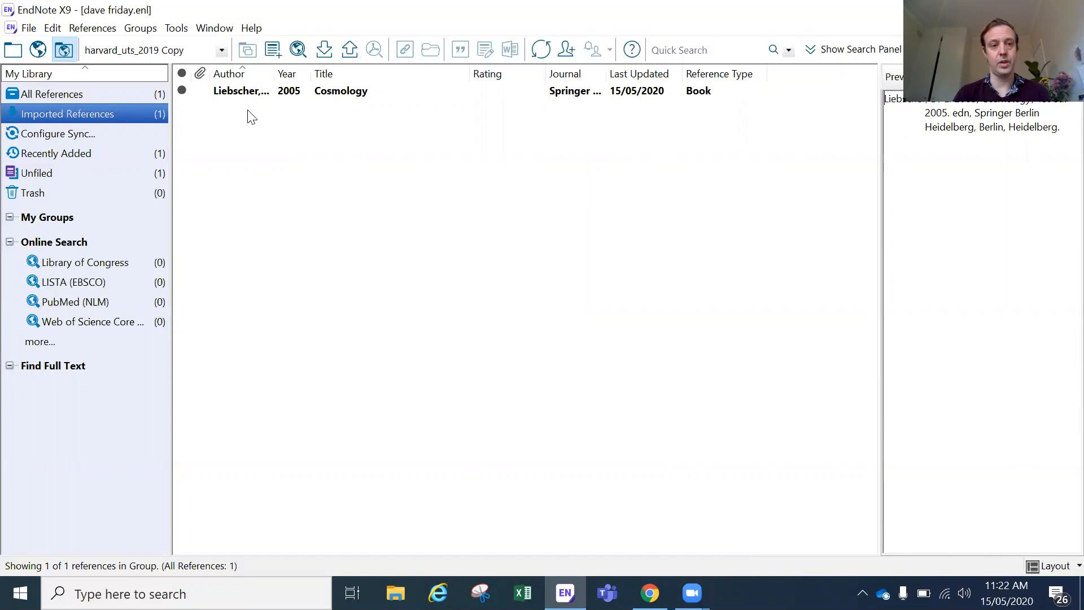
Step: Set the output style to apa_7th_uts, widen the preview, and view the Reference tab
left_click(222, 50)
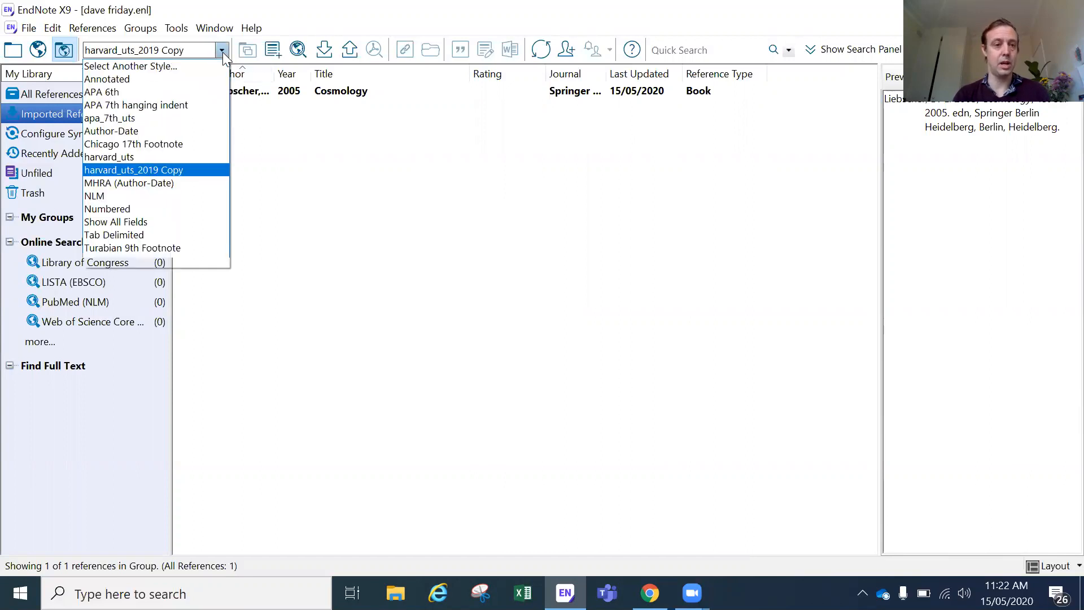
left_click(190, 119)
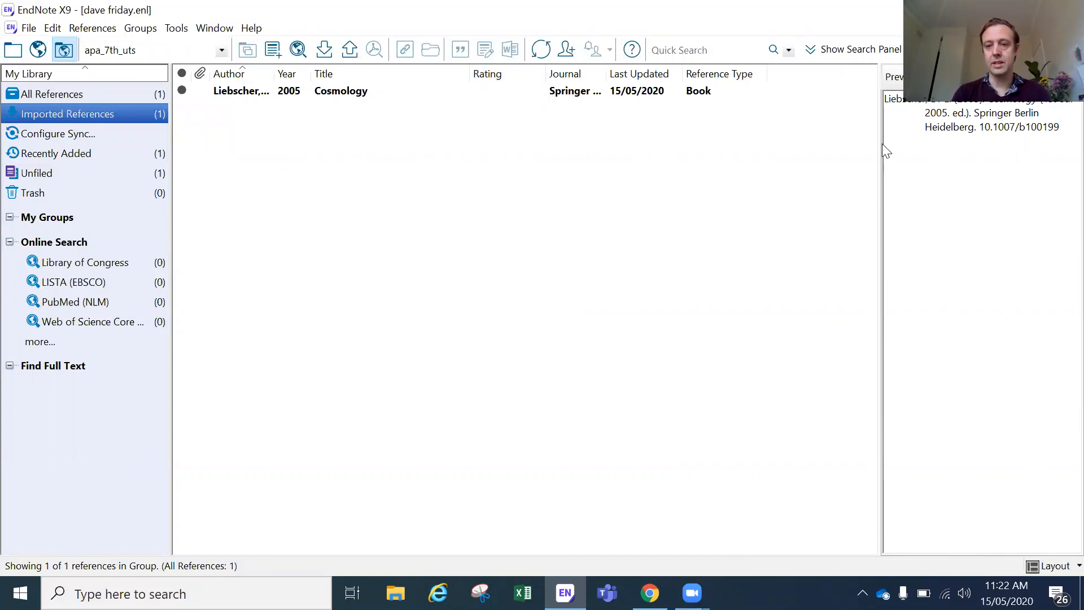
left_click_drag(879, 141, 838, 146)
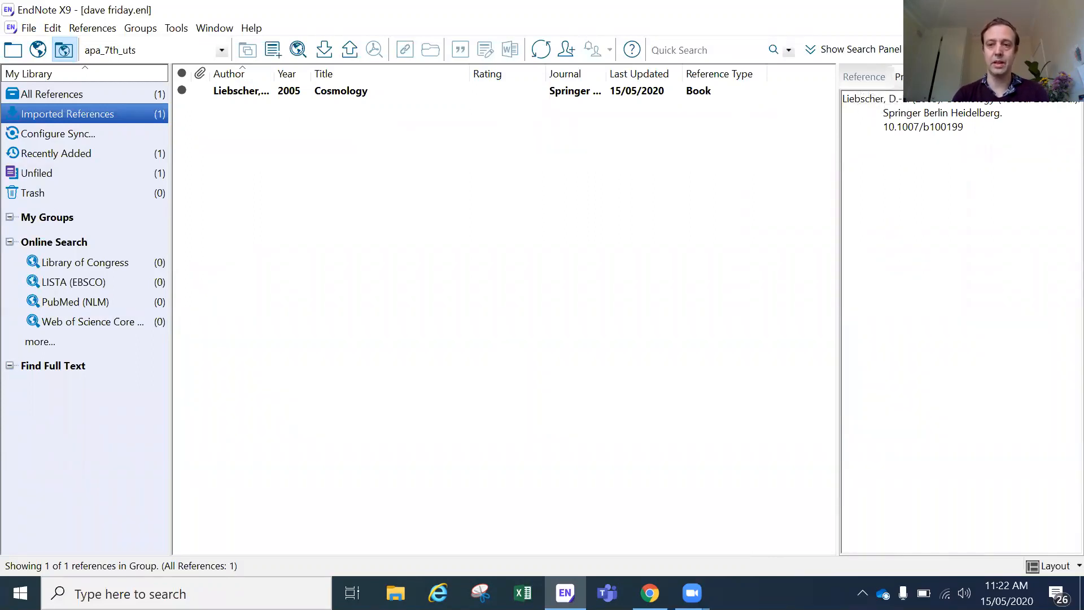
left_click(872, 82)
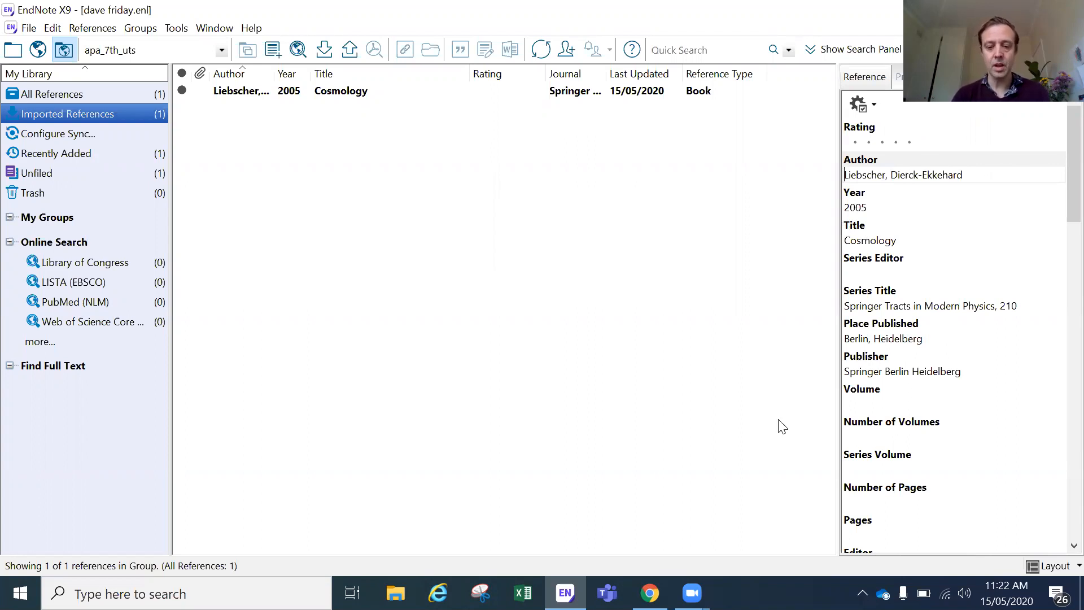
left_click(650, 593)
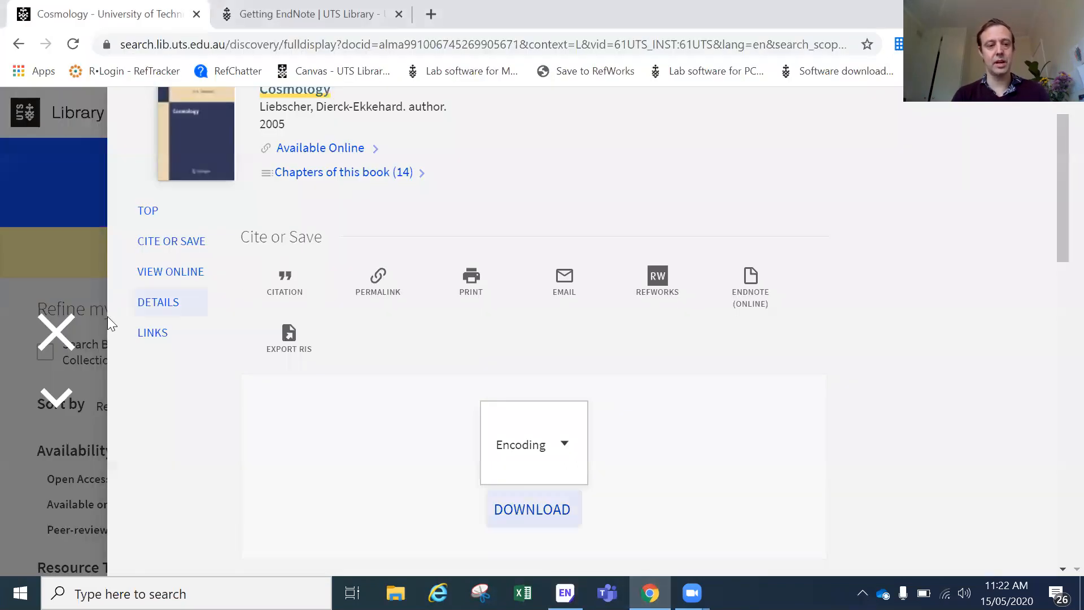
left_click(52, 330)
Step: Search UTS Library for 'wolf rayet' and open the Wolf-Rayet Stars in M101 record
left_click_drag(269, 122, 130, 119)
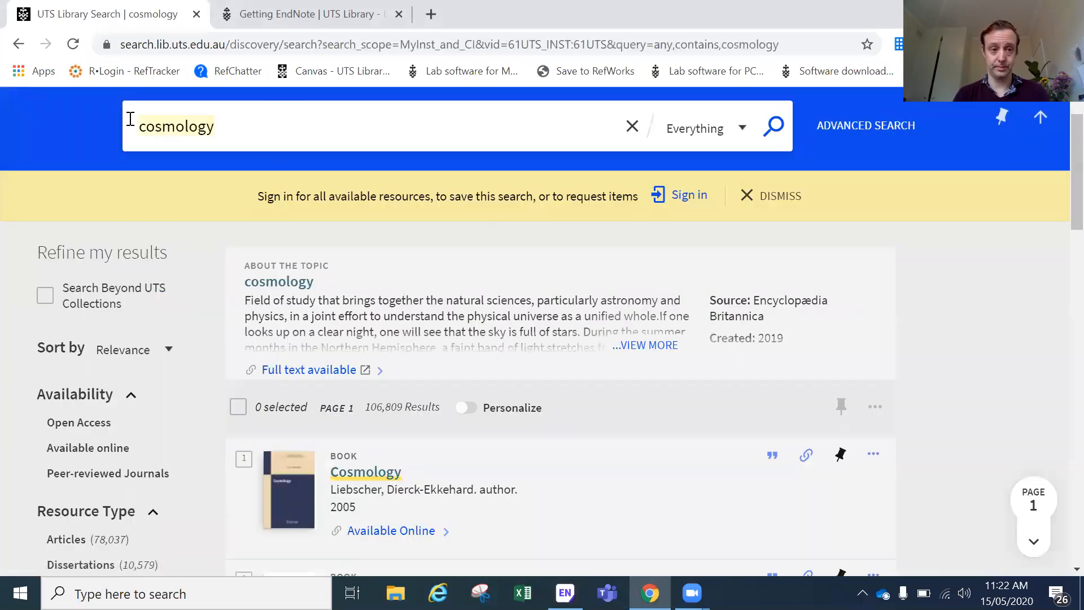
type("wol")
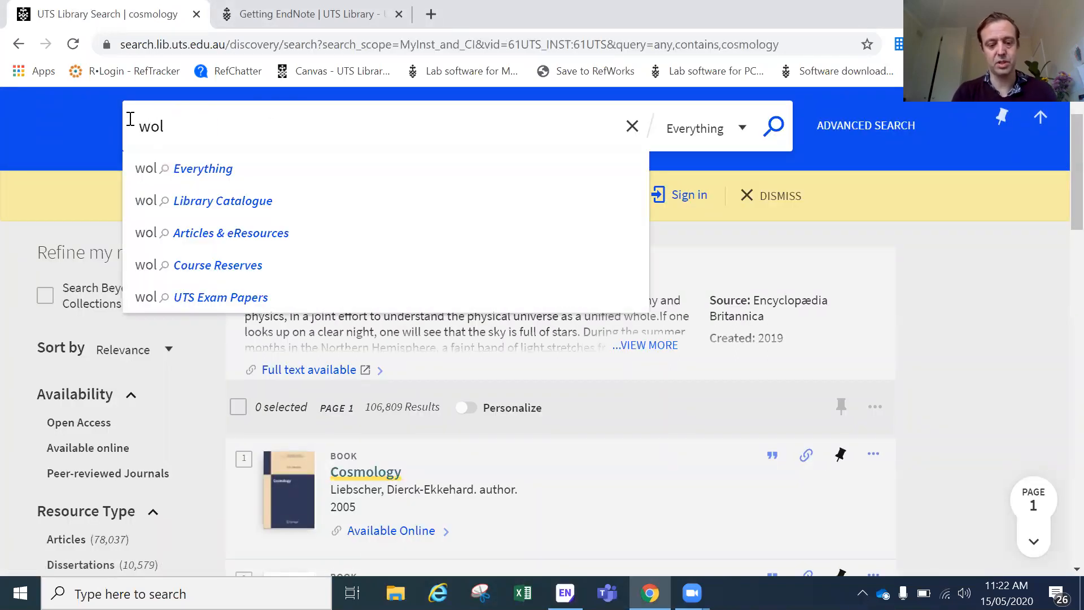
type("f rayet")
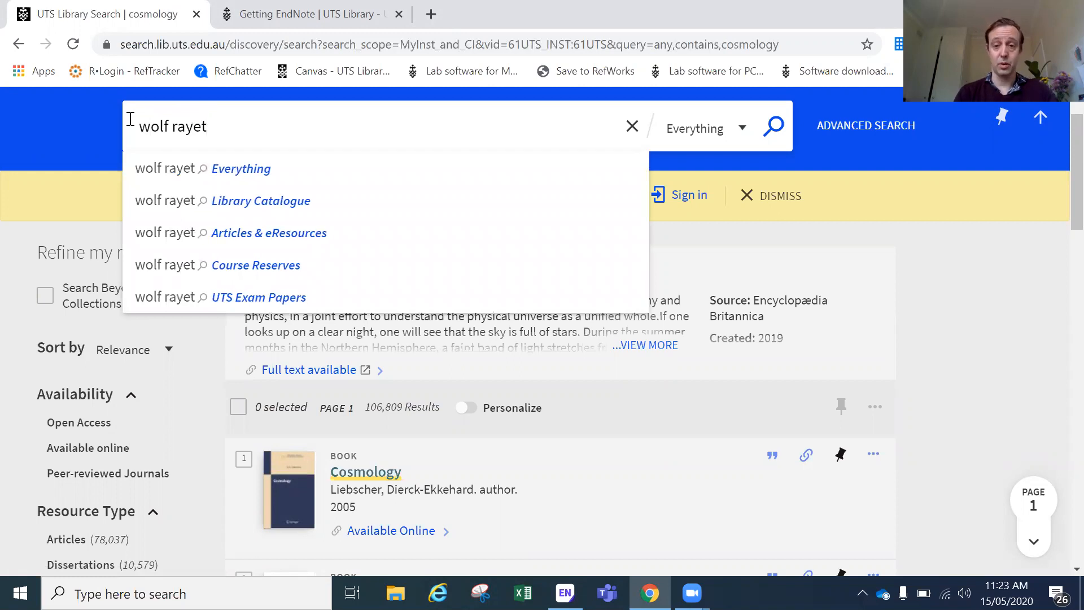
key("Return")
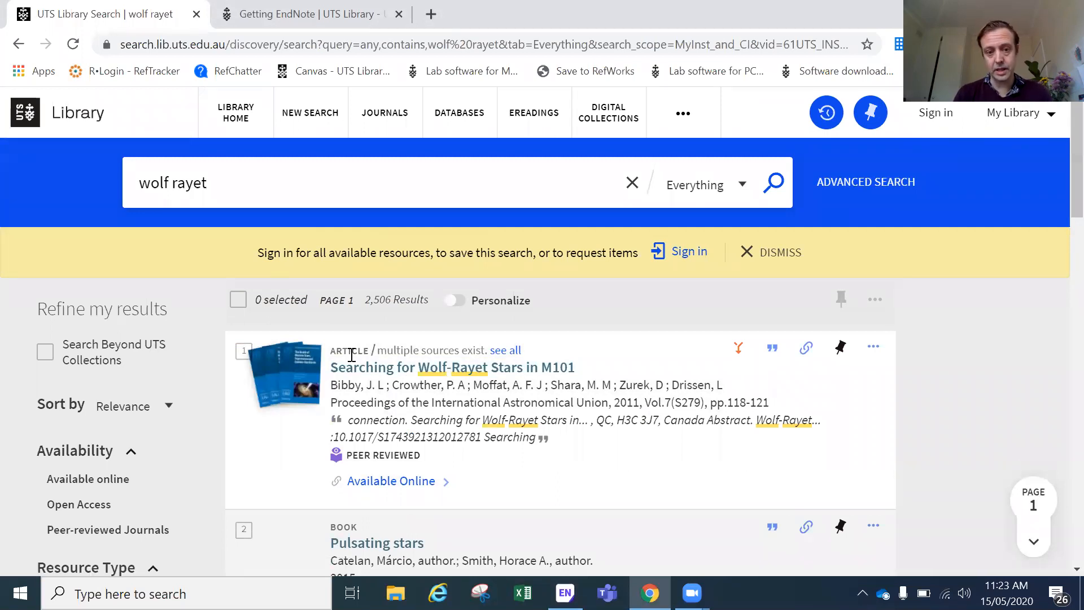
left_click(367, 366)
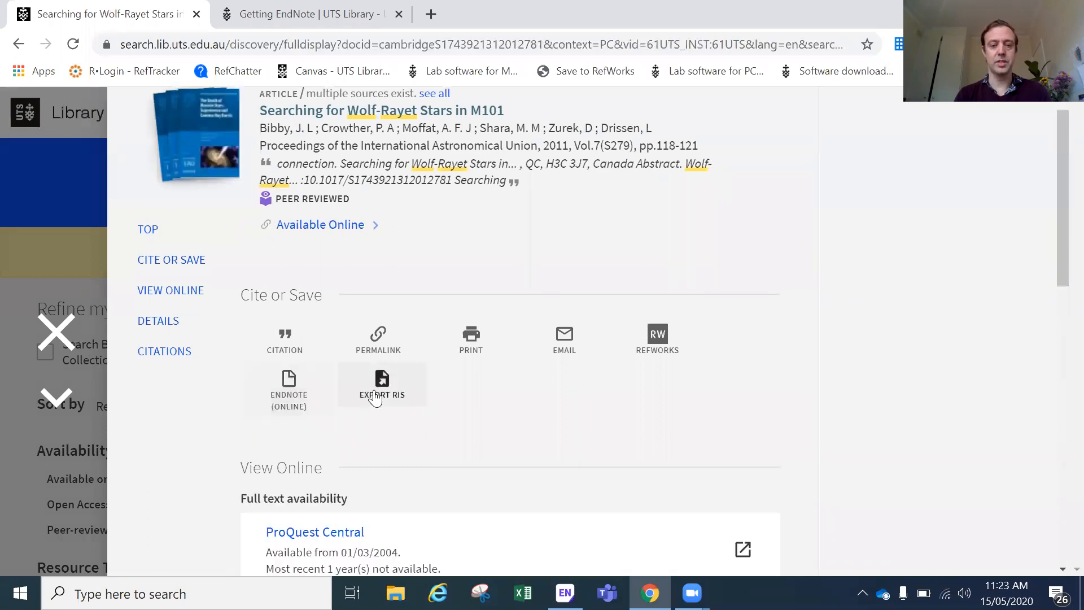
Step: Export the article as RIS, import it into EndNote, and show All References
left_click(375, 397)
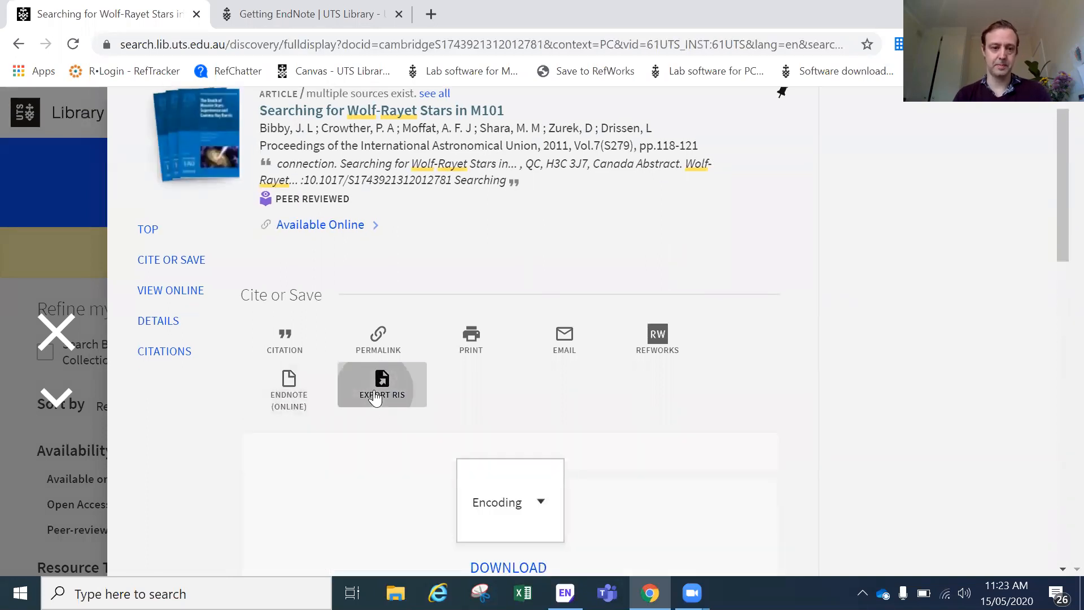
scroll(396, 444, "down", 1)
left_click(515, 506)
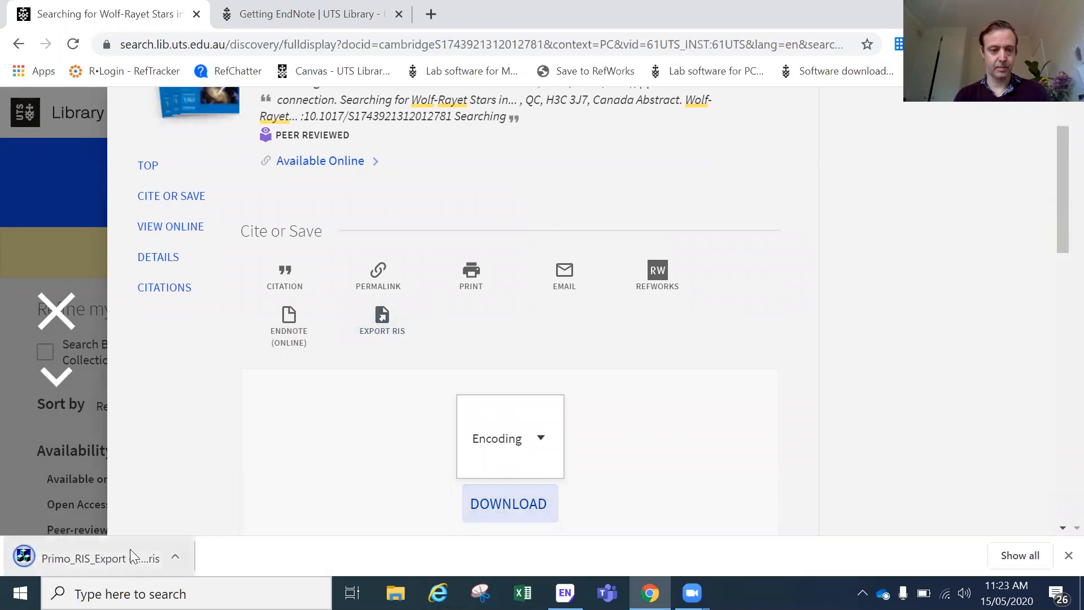
left_click(130, 551)
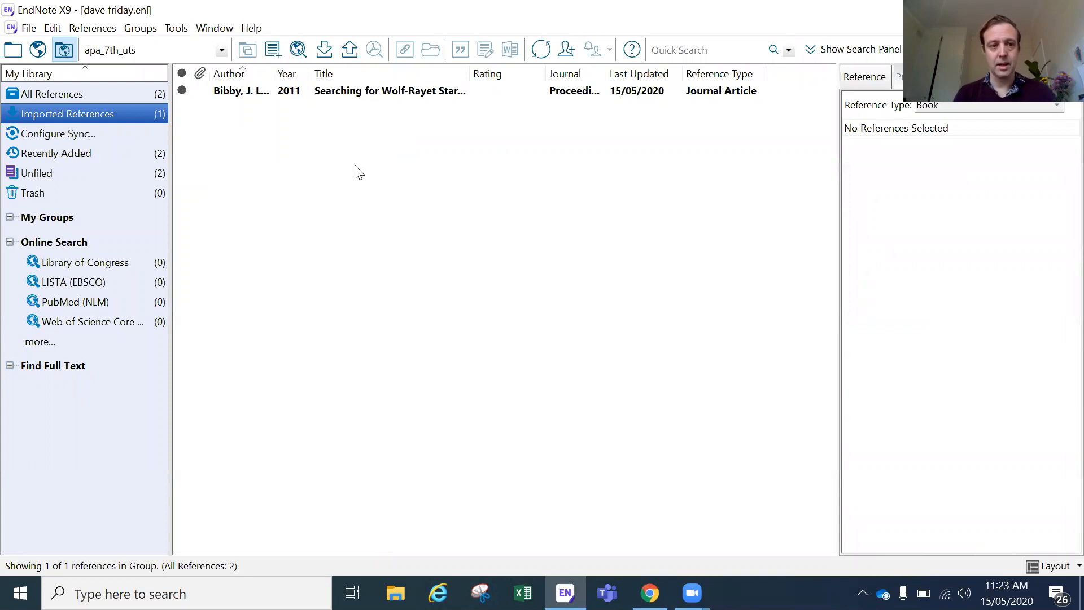
left_click(122, 99)
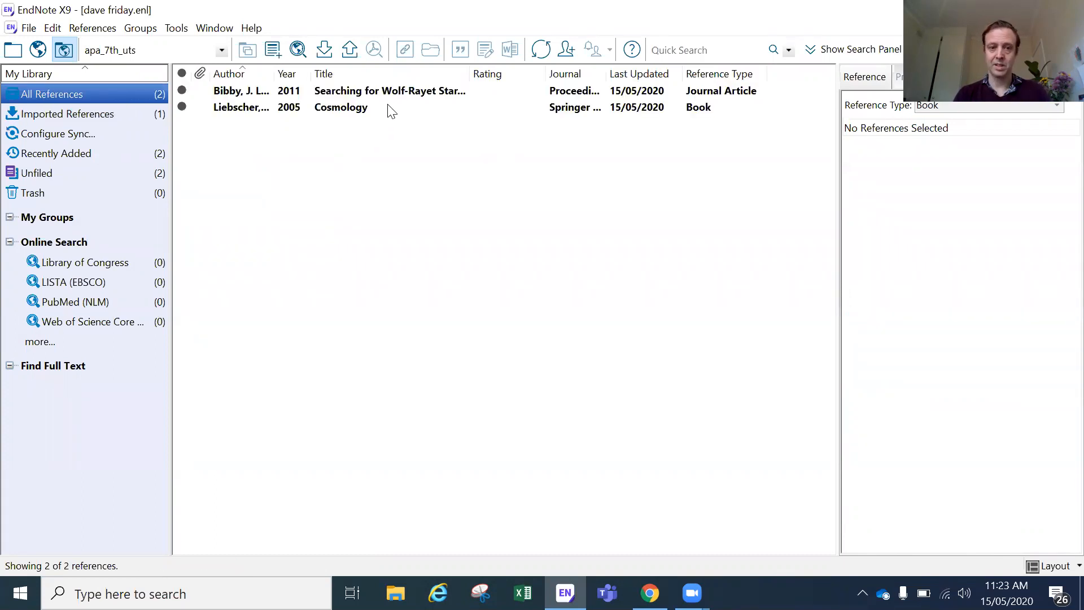
Step: Review the Bibby Wolf-Rayet article's fields, deselect it, and return to its Chrome record
left_click(402, 97)
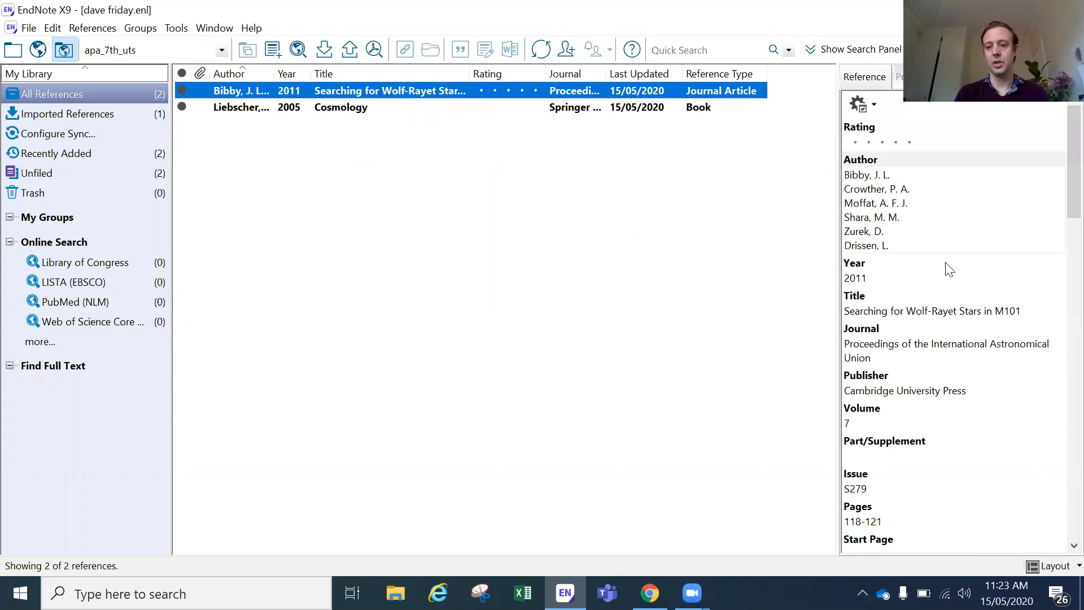
left_click_drag(1060, 190, 1047, 430)
scroll(1047, 429, "up", 15)
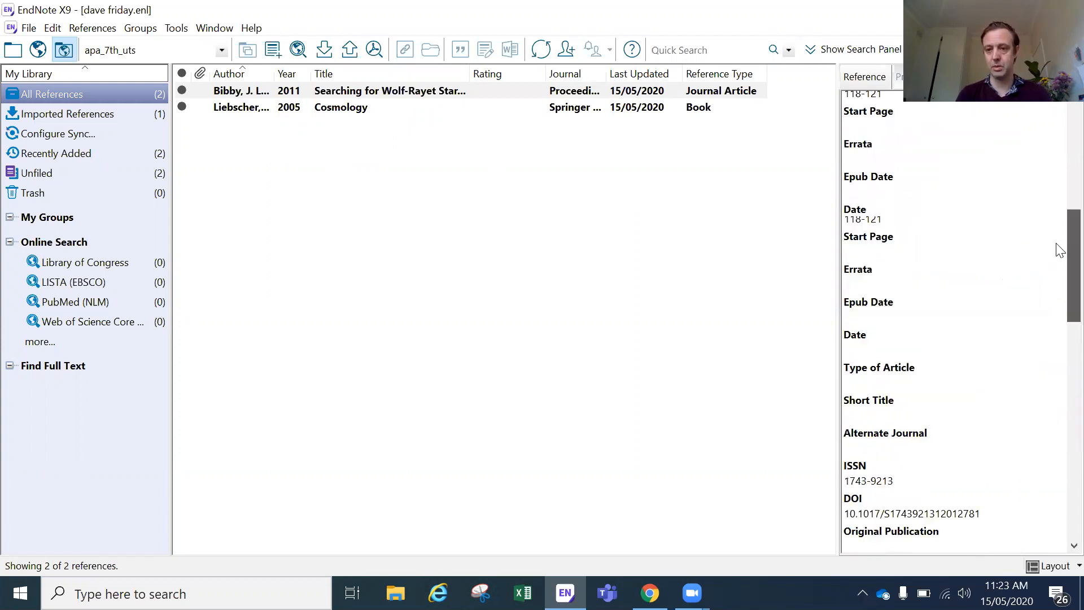
left_click(621, 330)
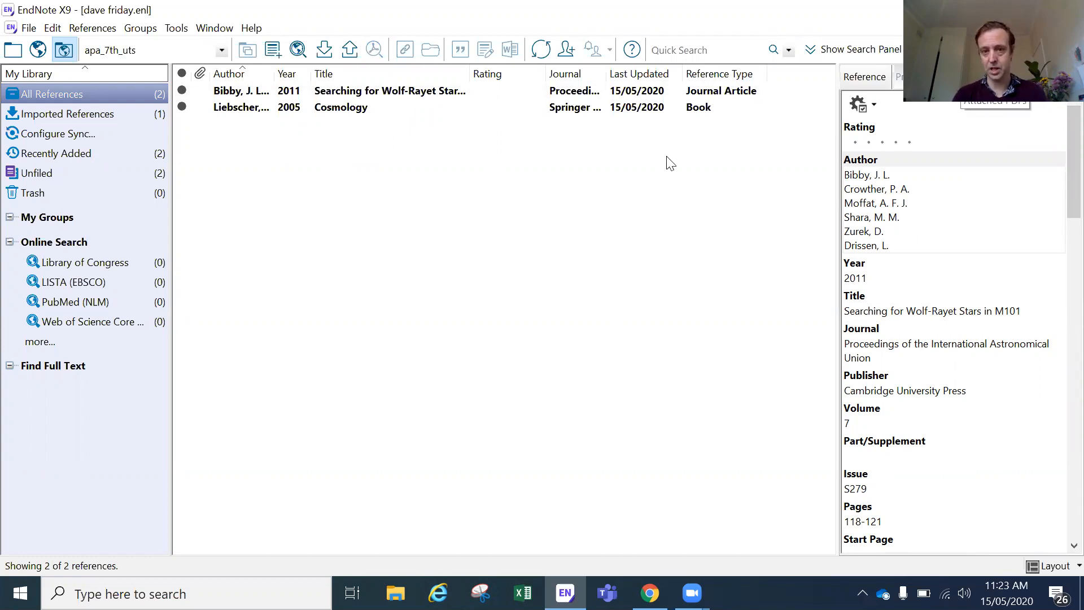
left_click(649, 593)
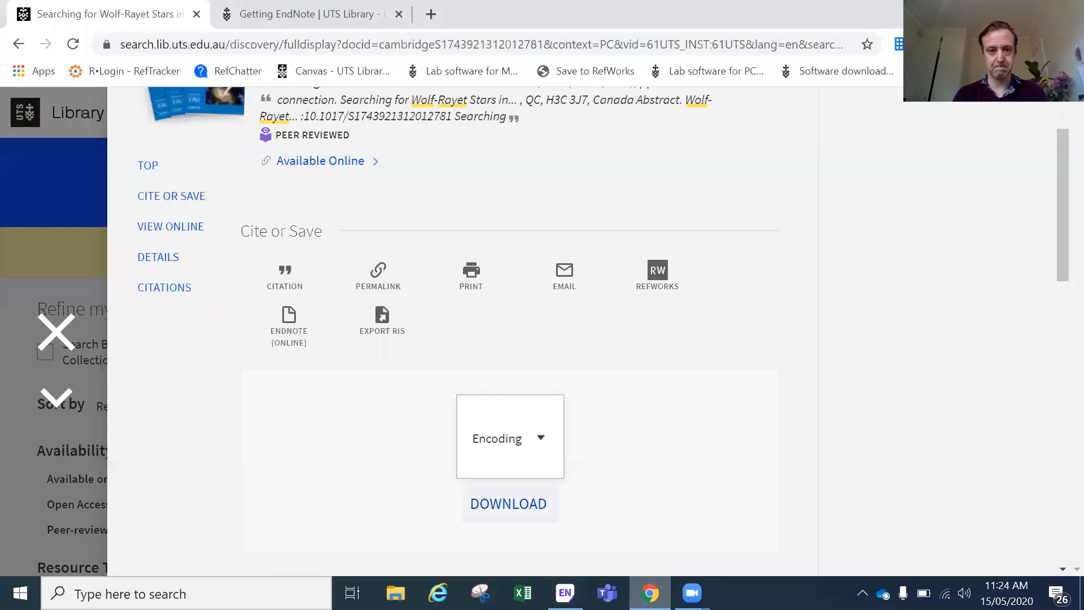
Step: Open the article in ProQuest Central via UTS Single Sign On and download its PDF
scroll(401, 491, "down", 6)
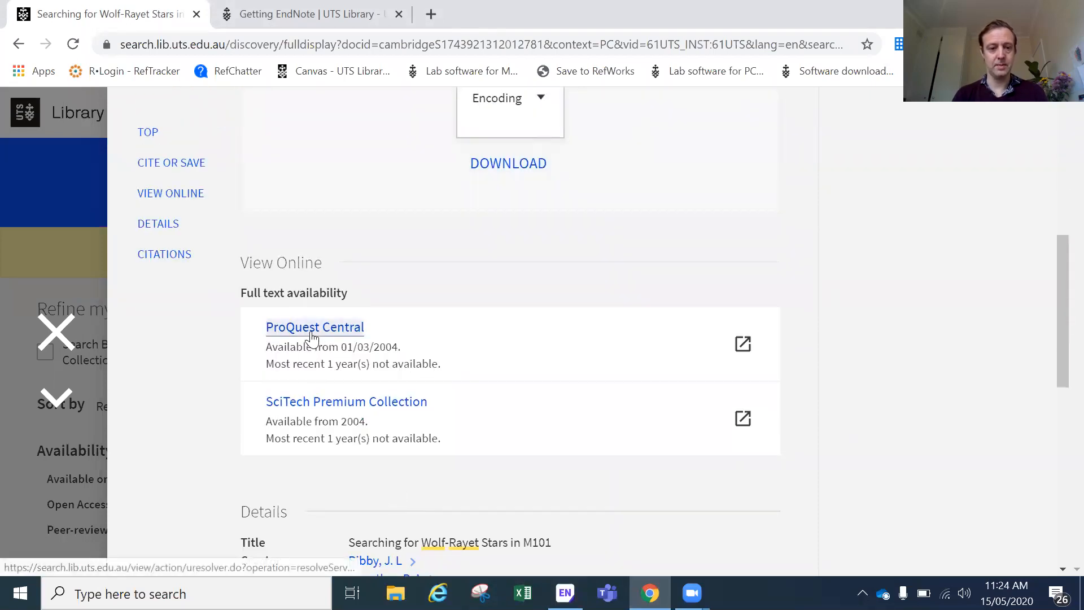
left_click(312, 337)
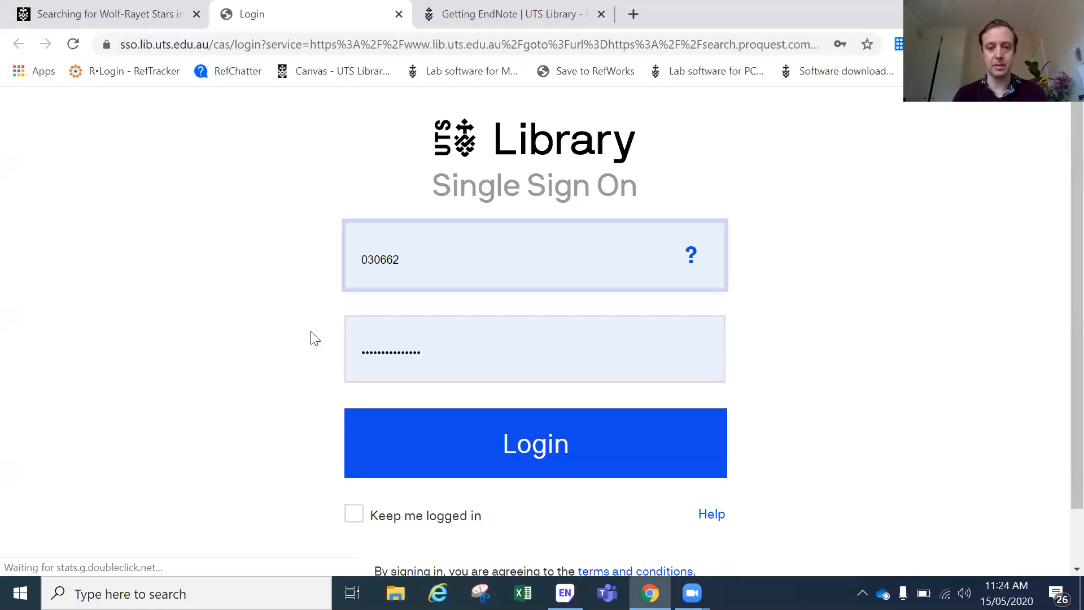
left_click(495, 468)
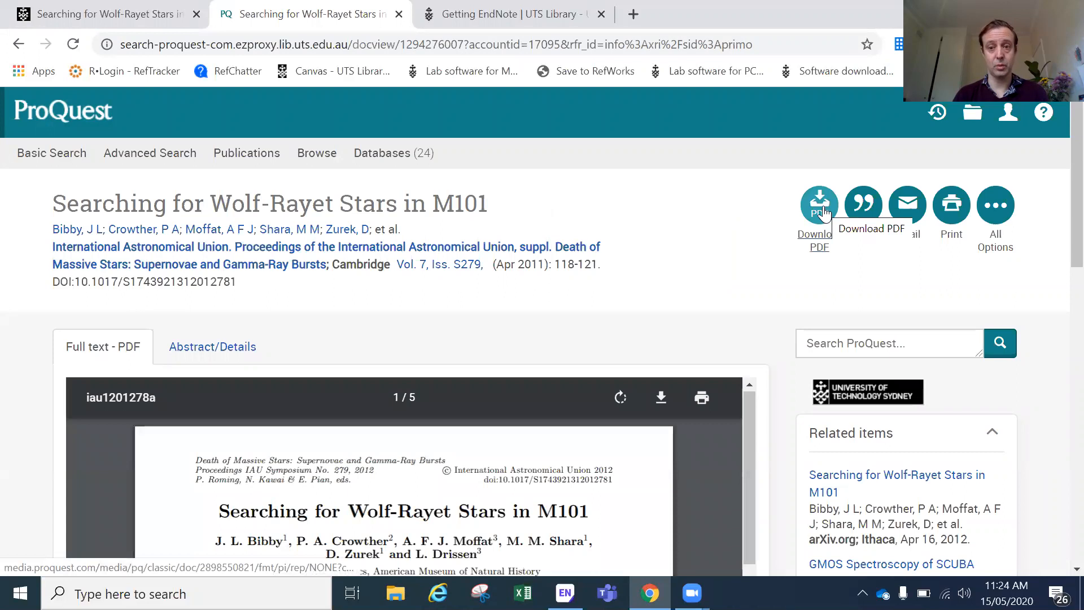
left_click(818, 238)
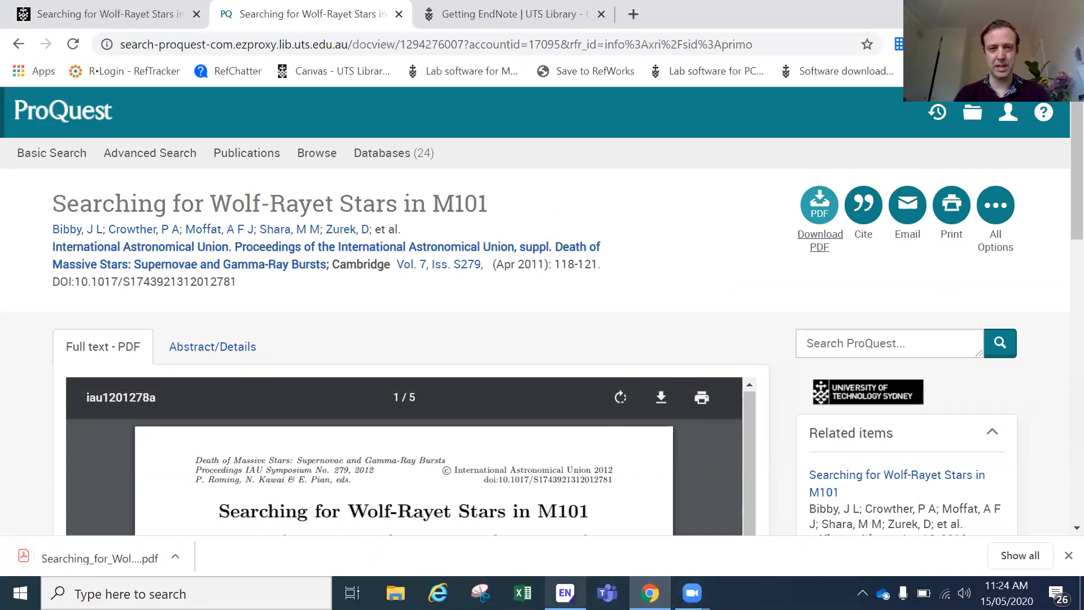
left_click(565, 593)
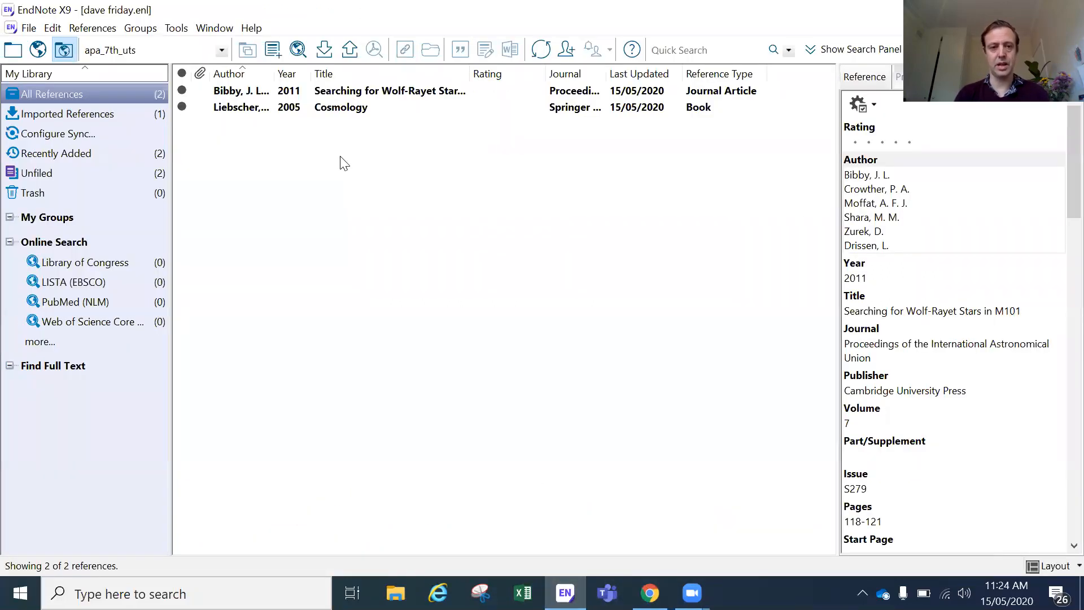
Step: Attach Searching_for_Wolf-Rayet_Stars.pdf from the Downloads folder to the 2011 Wolf-Rayet journal article reference
left_click(359, 92)
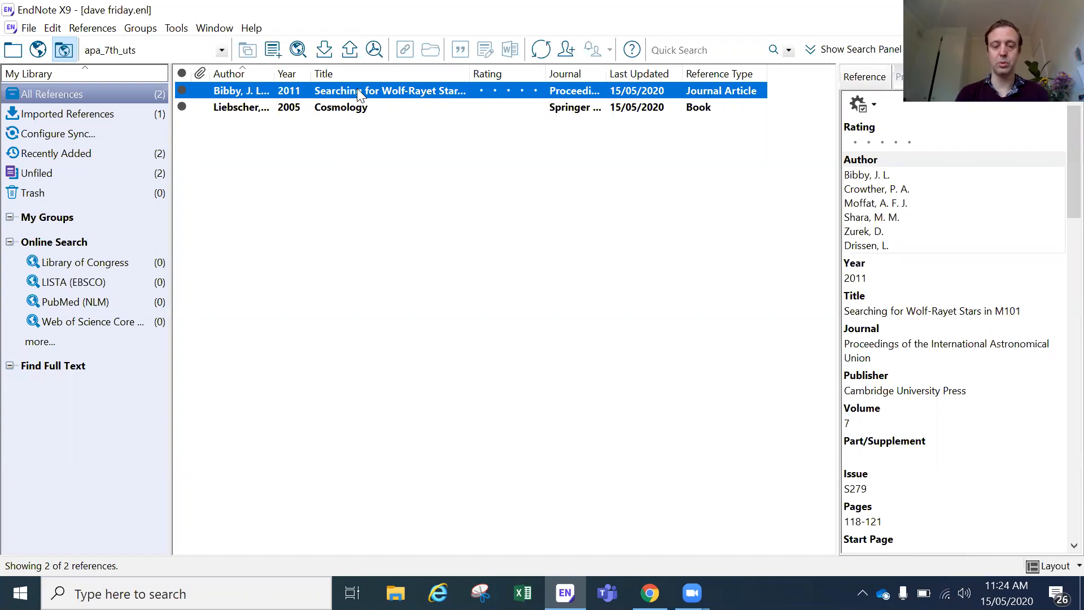
right_click(357, 90)
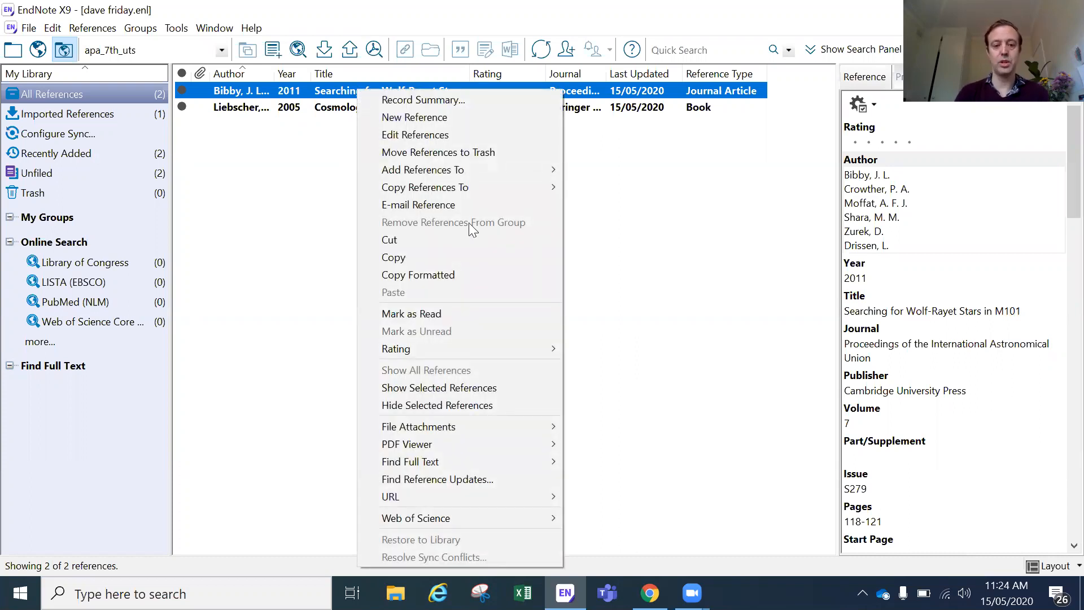
mouse_move(479, 425)
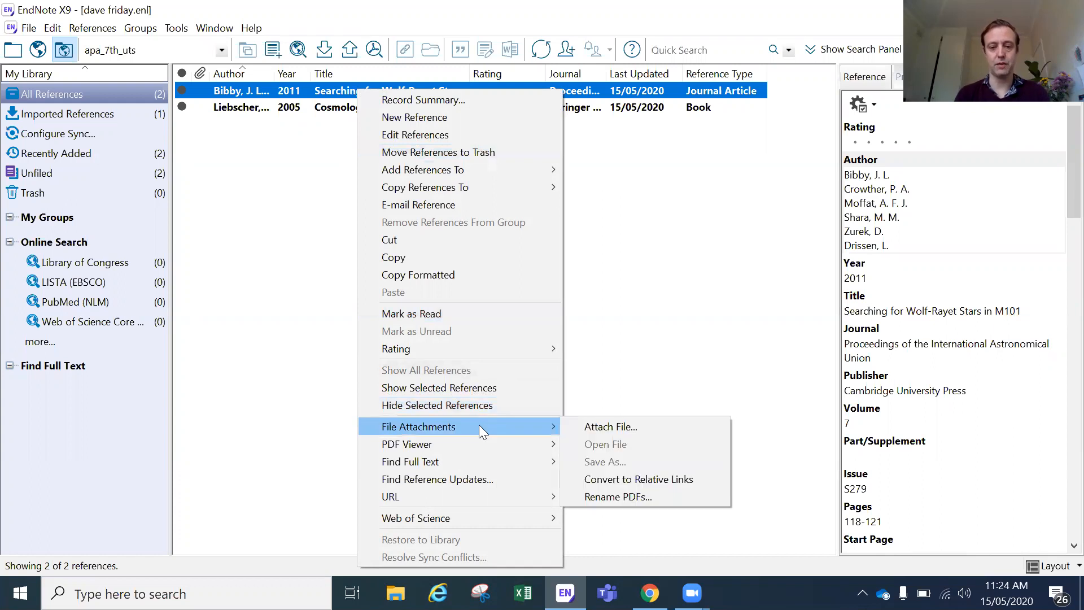
left_click(619, 425)
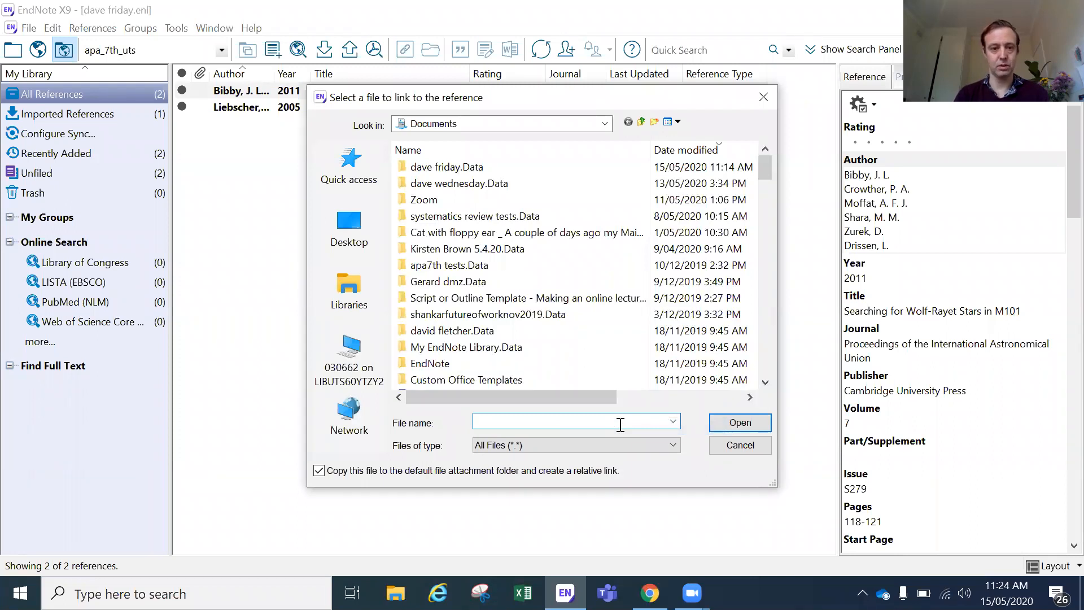
left_click(350, 234)
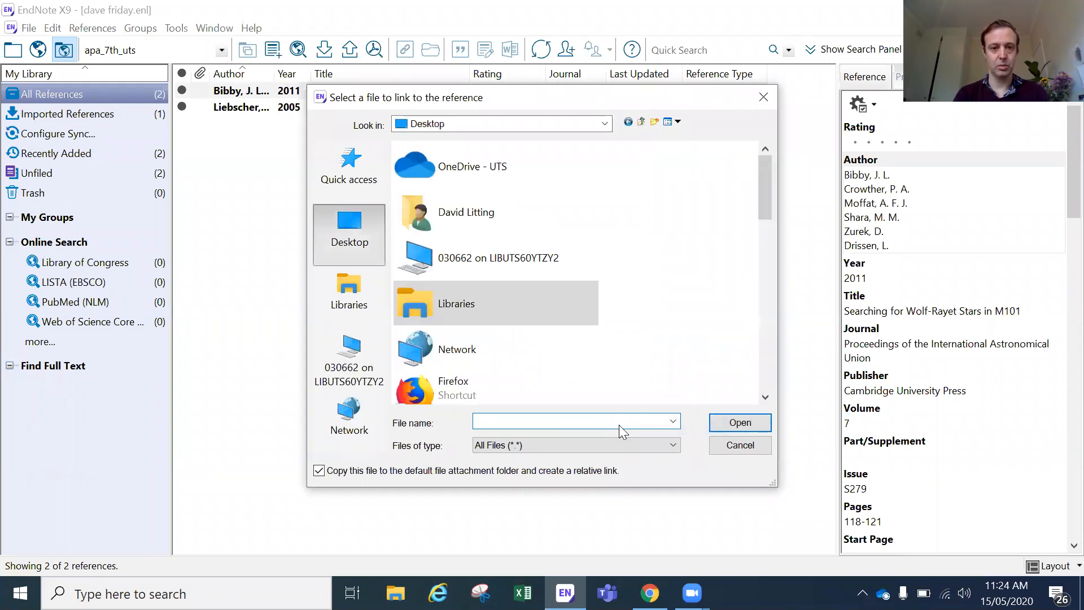
left_click(417, 220)
double_click(417, 220)
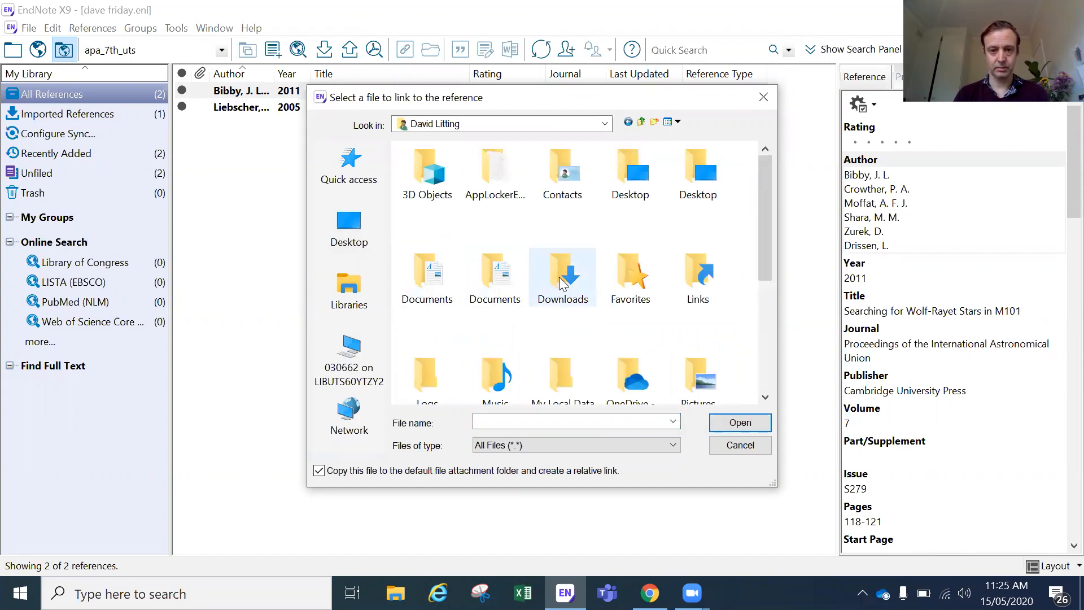
double_click(562, 284)
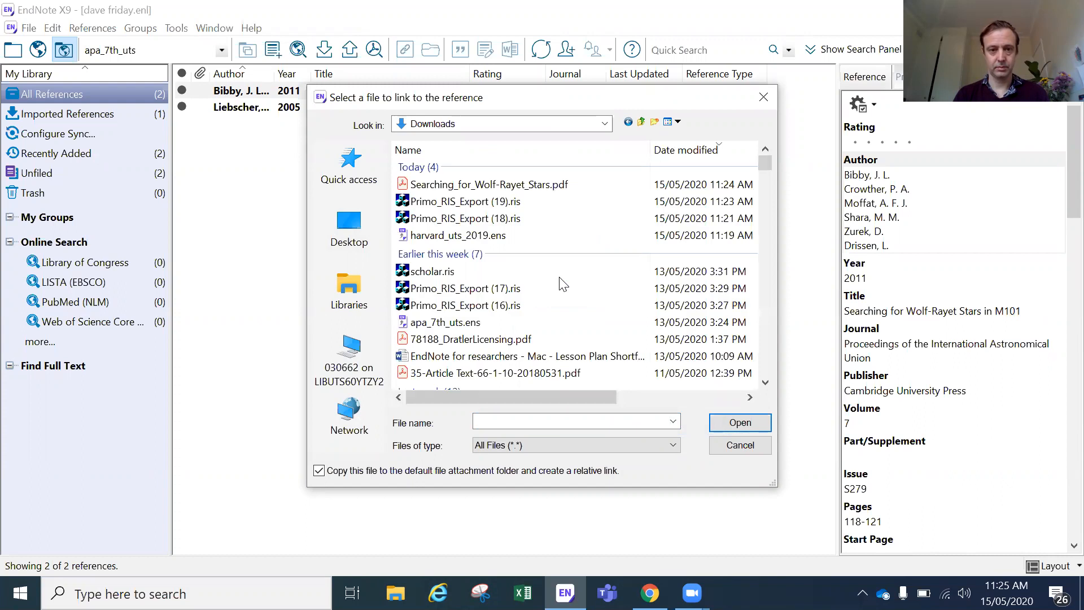
double_click(523, 185)
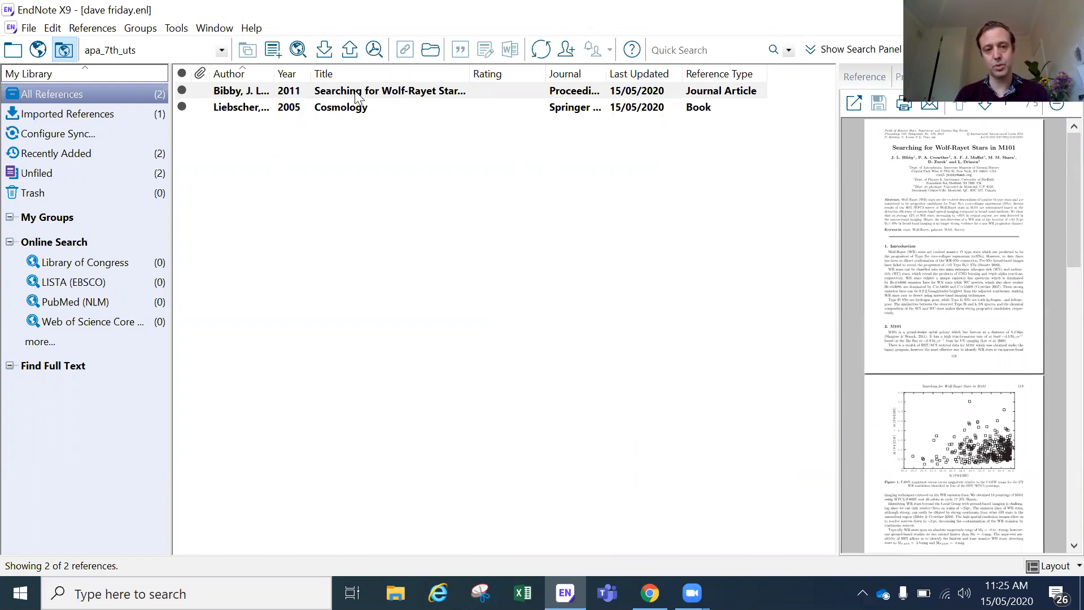
Step: Clear the selection of the 2011 Wolf-Rayet reference now that its PDF is attached
left_click(353, 187)
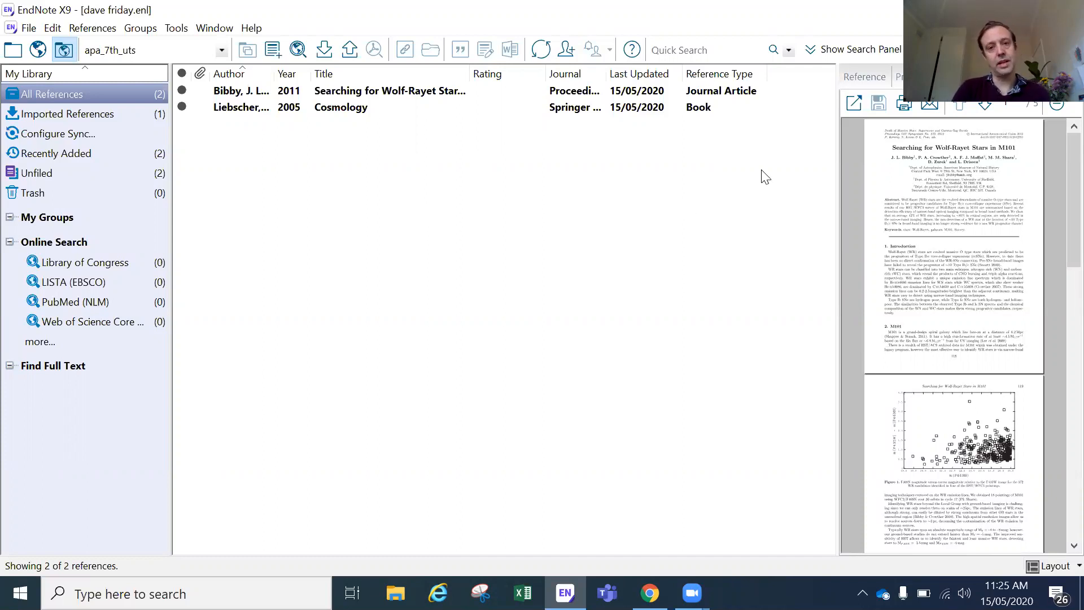
Step: Open the attached PDF, select 'descendants' in the abstract, close and save, then show the search panel
left_click(854, 103)
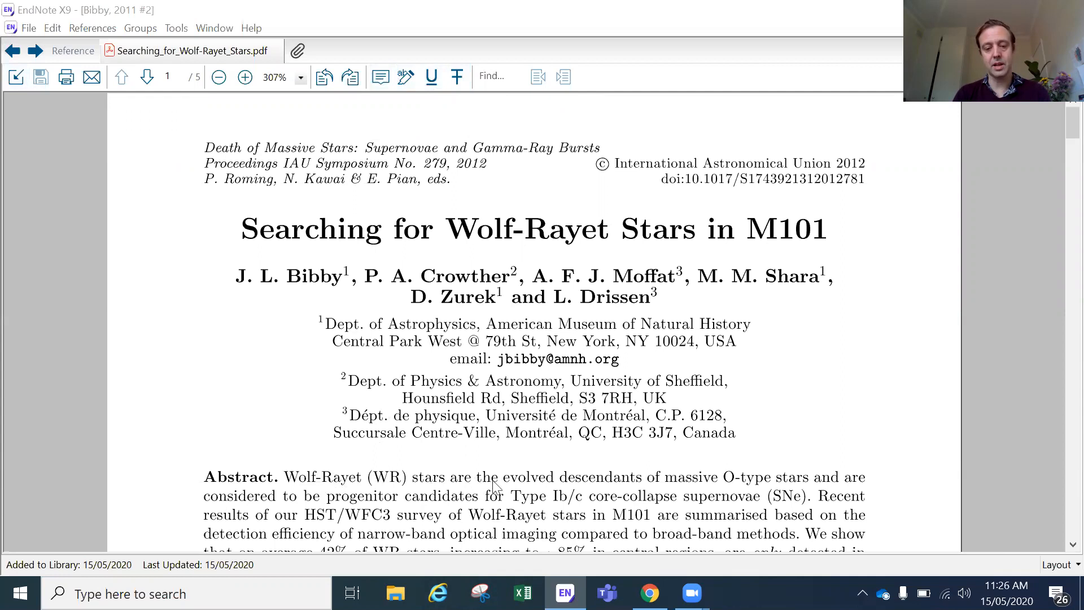
left_click_drag(642, 479, 559, 482)
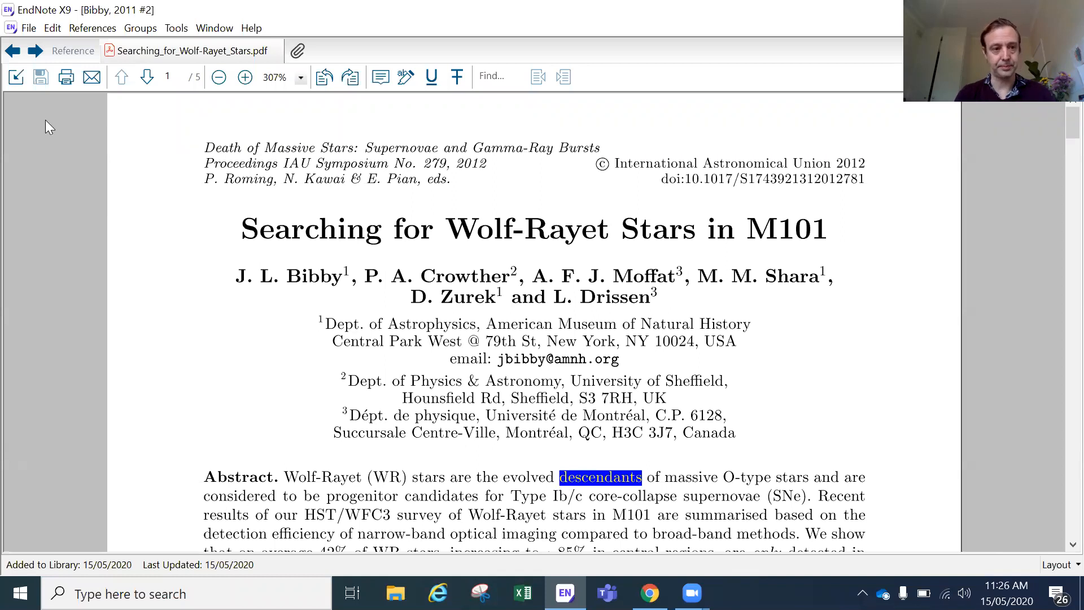
left_click(16, 79)
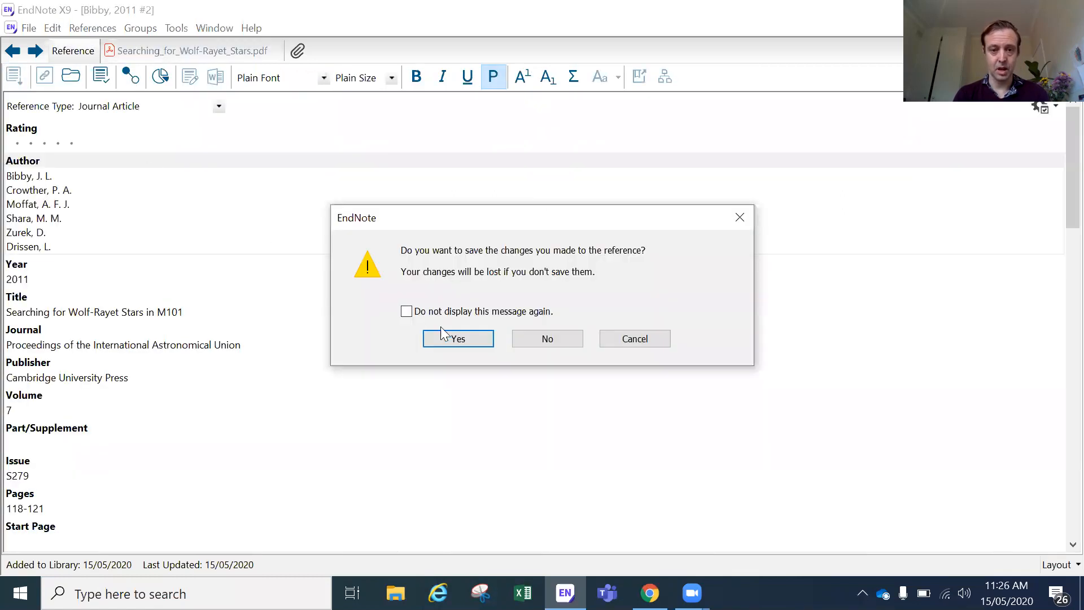
left_click(473, 341)
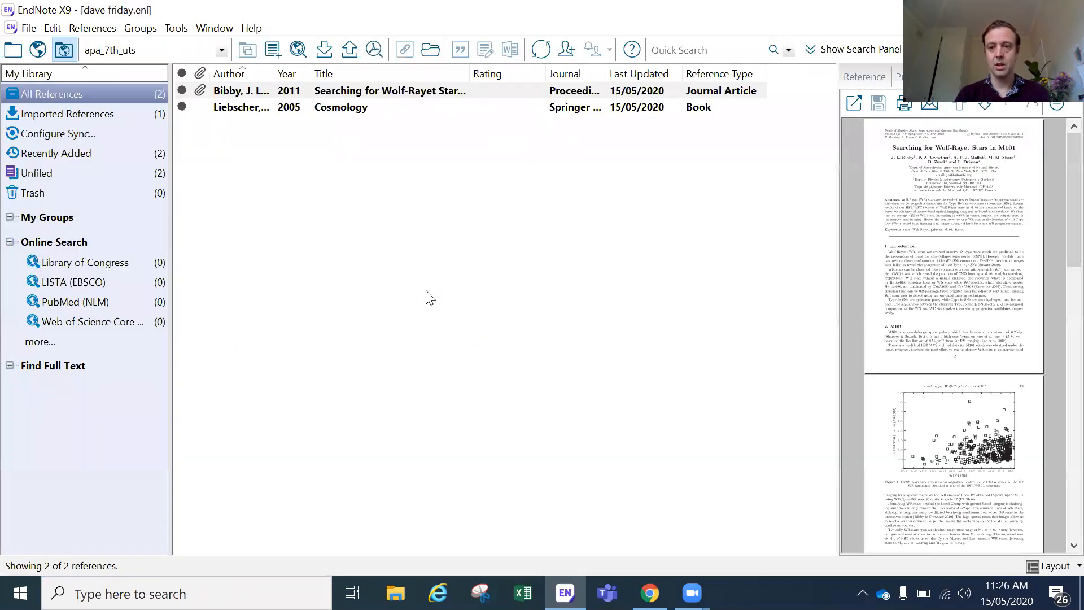
left_click(427, 298)
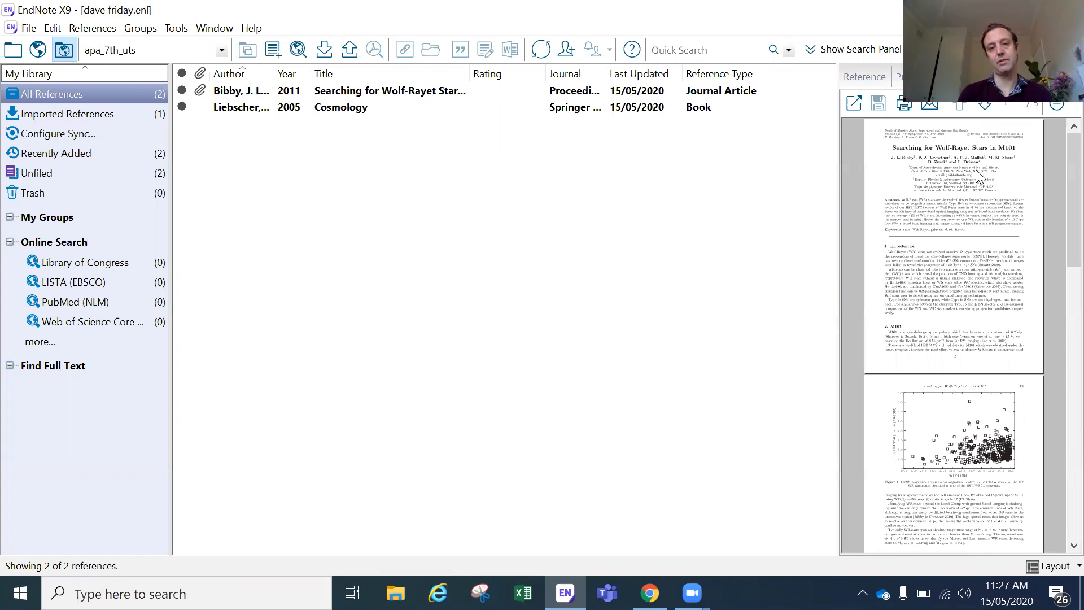
left_click(879, 54)
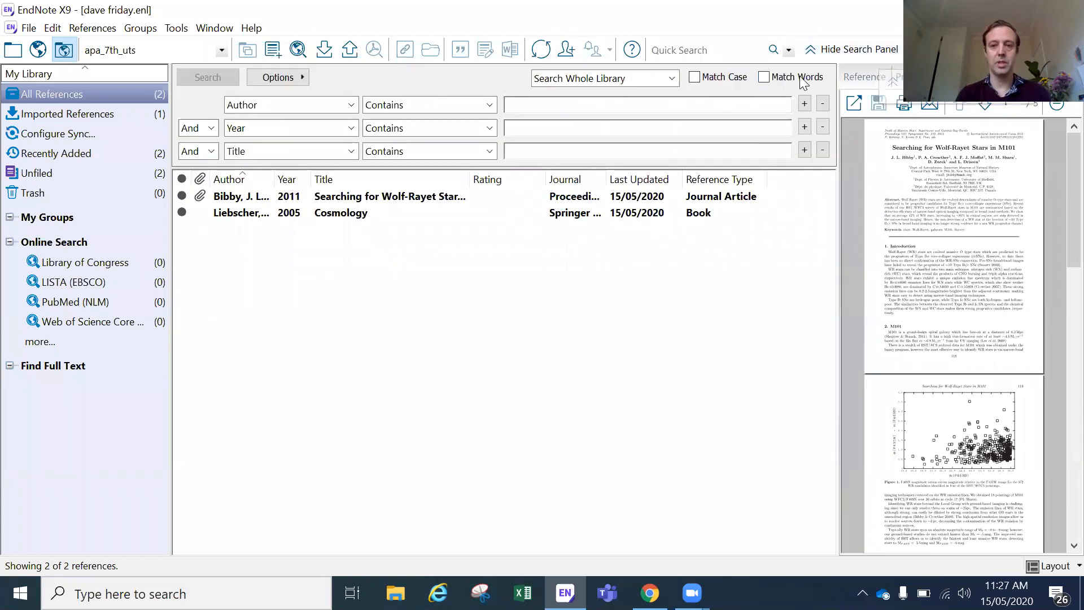
Step: Search Any Field + PDF with Notes for 'descendants', finding only the 2011 Wolf-Rayet article
left_click(349, 115)
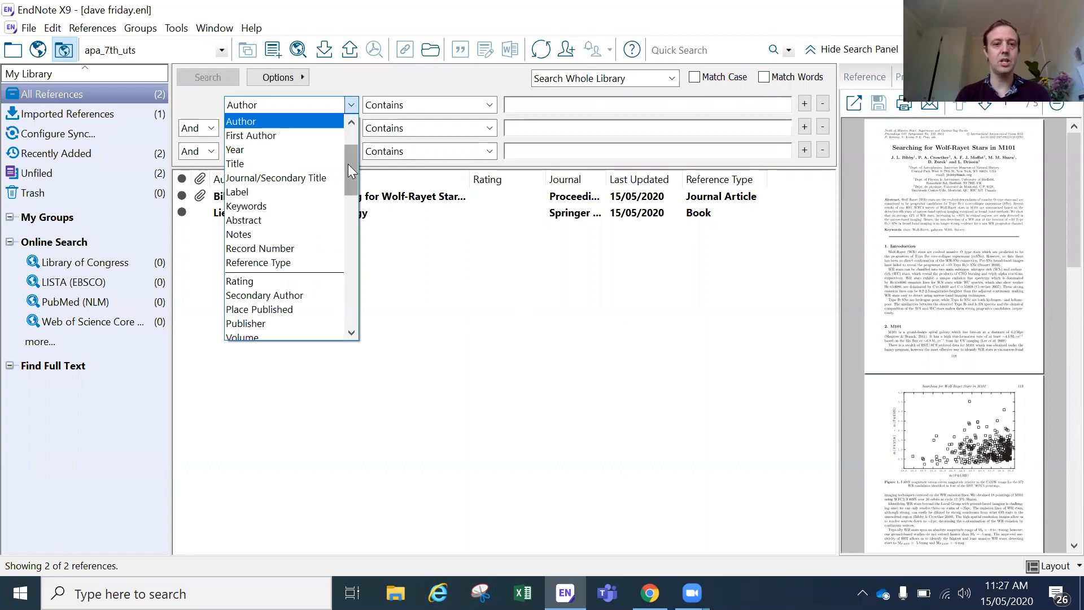
left_click_drag(347, 164, 349, 143)
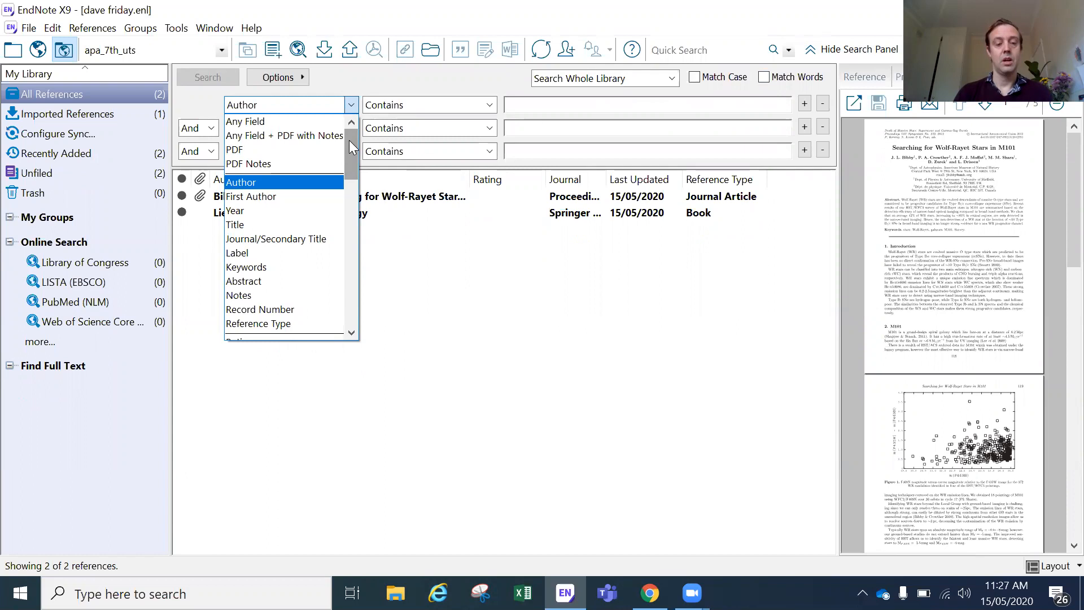
left_click(310, 138)
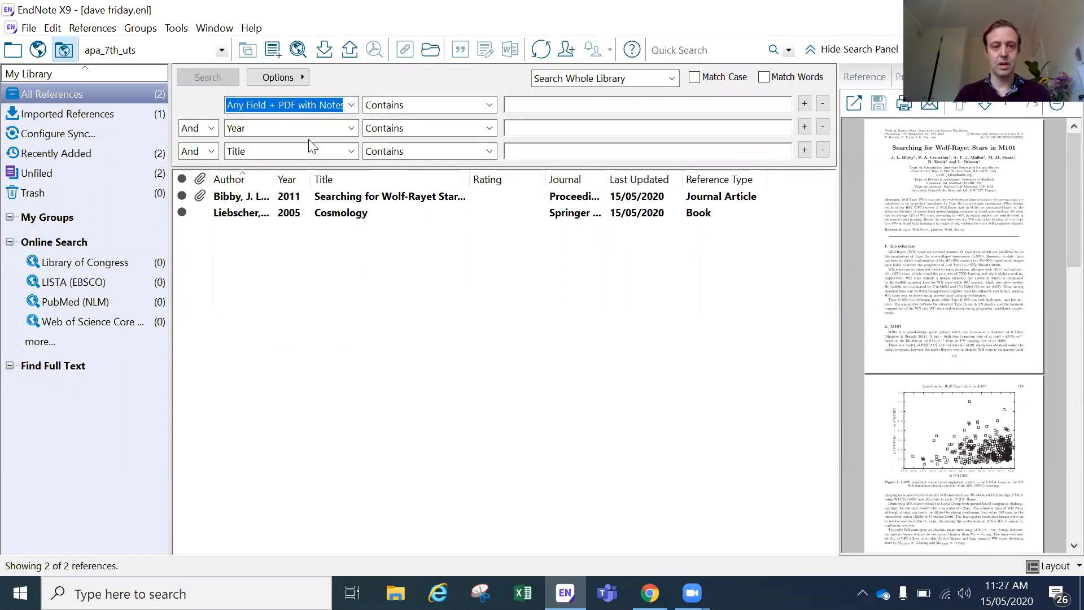
left_click(862, 85)
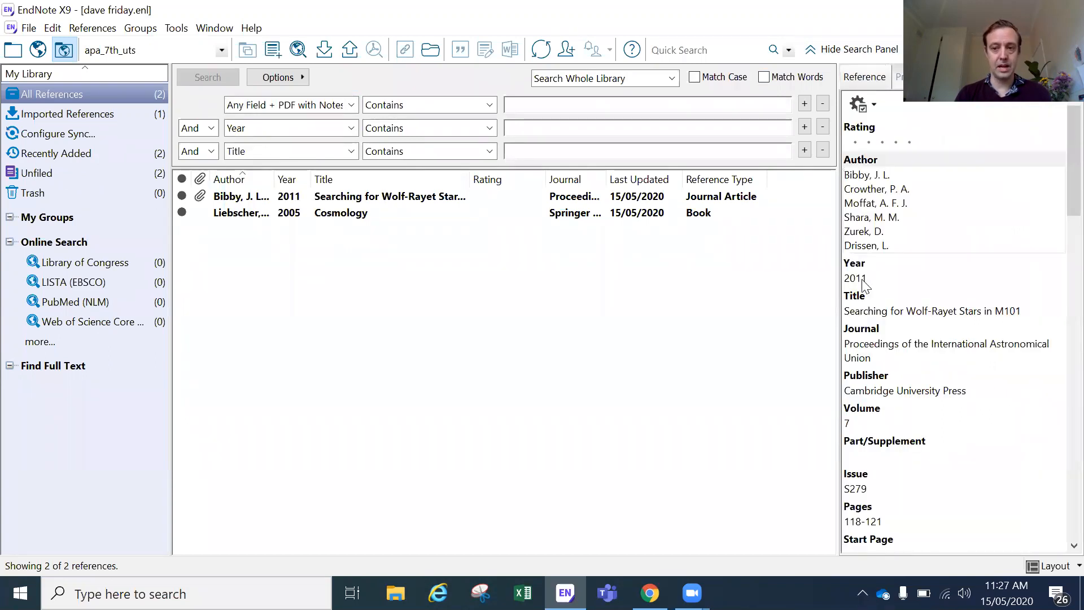
scroll(858, 459, "down", 2)
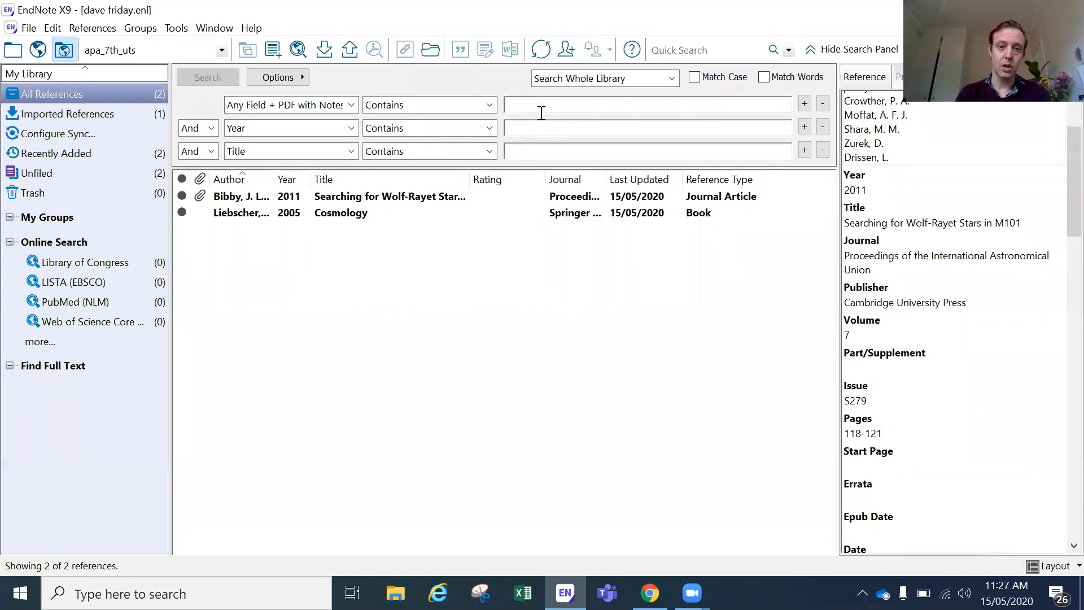
type("descendants")
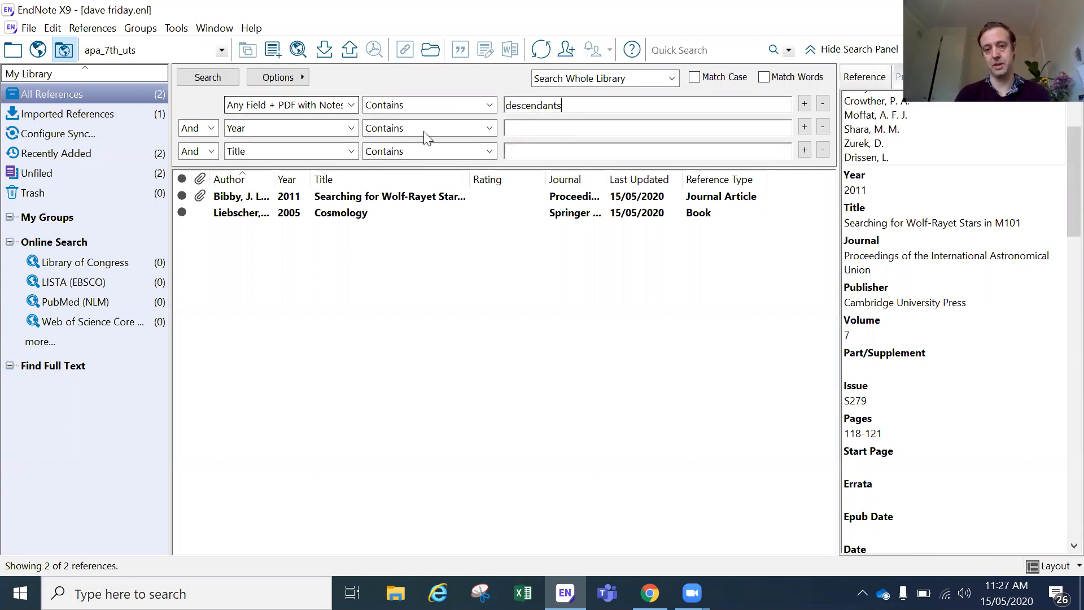
key("Return")
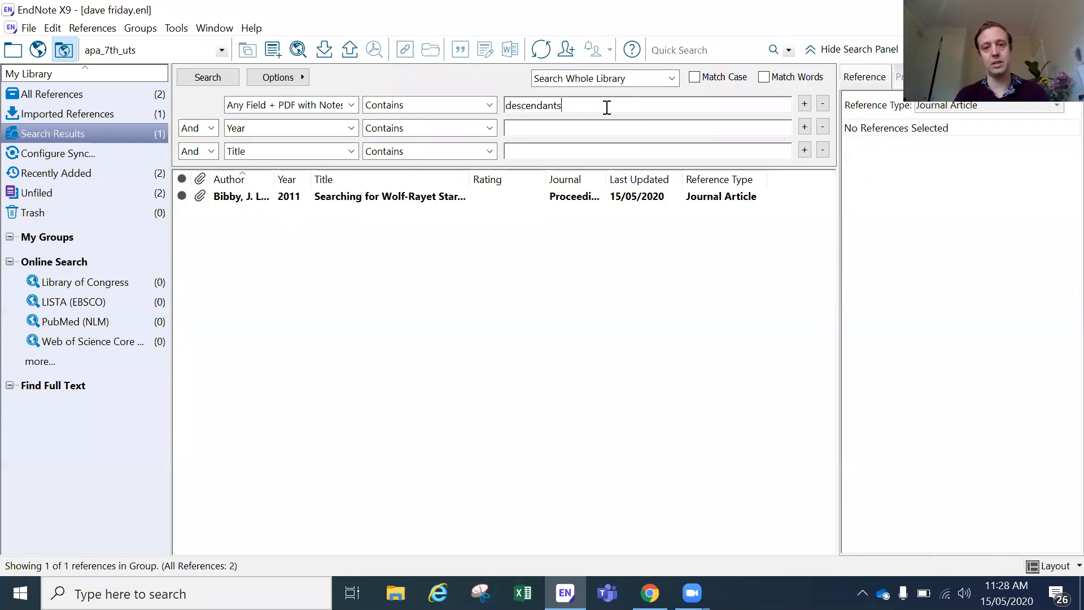
Step: Hide the search panel, list all 2 references again, and return to the ProQuest article in Chrome
left_click(891, 49)
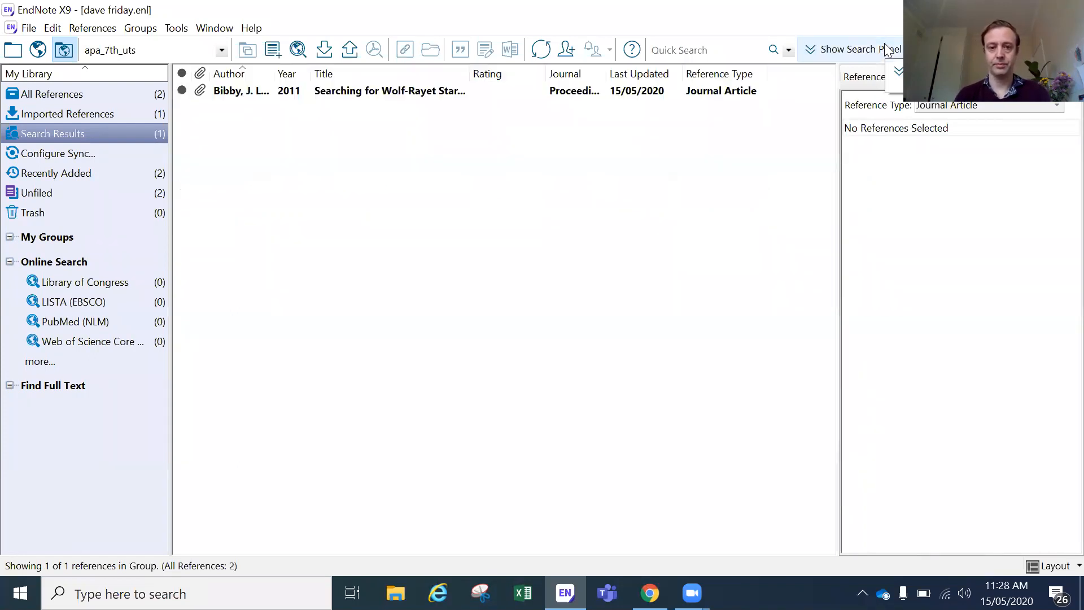
left_click(129, 91)
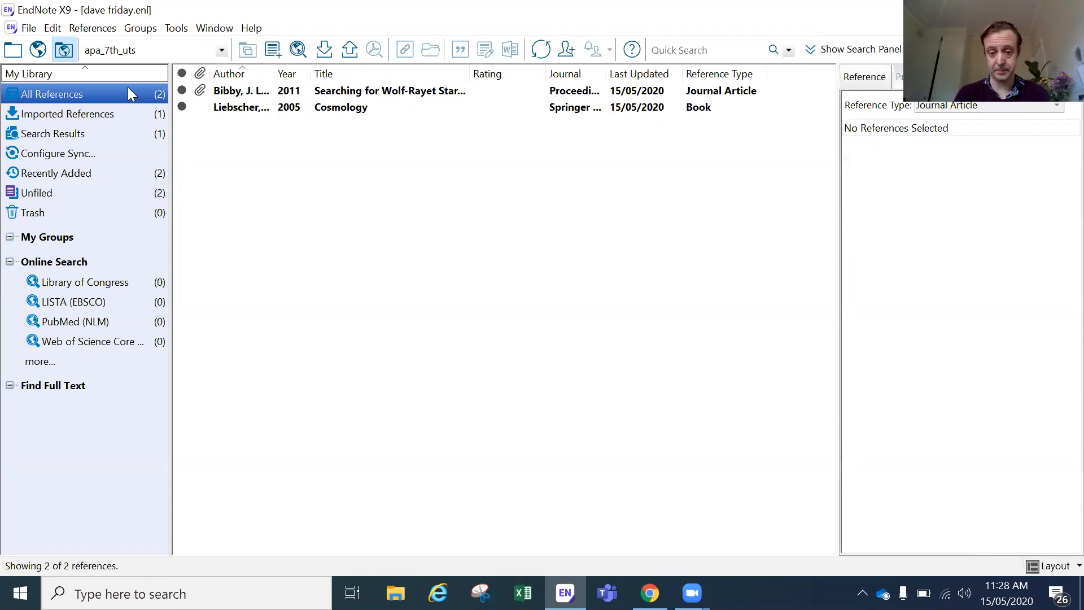
left_click(650, 593)
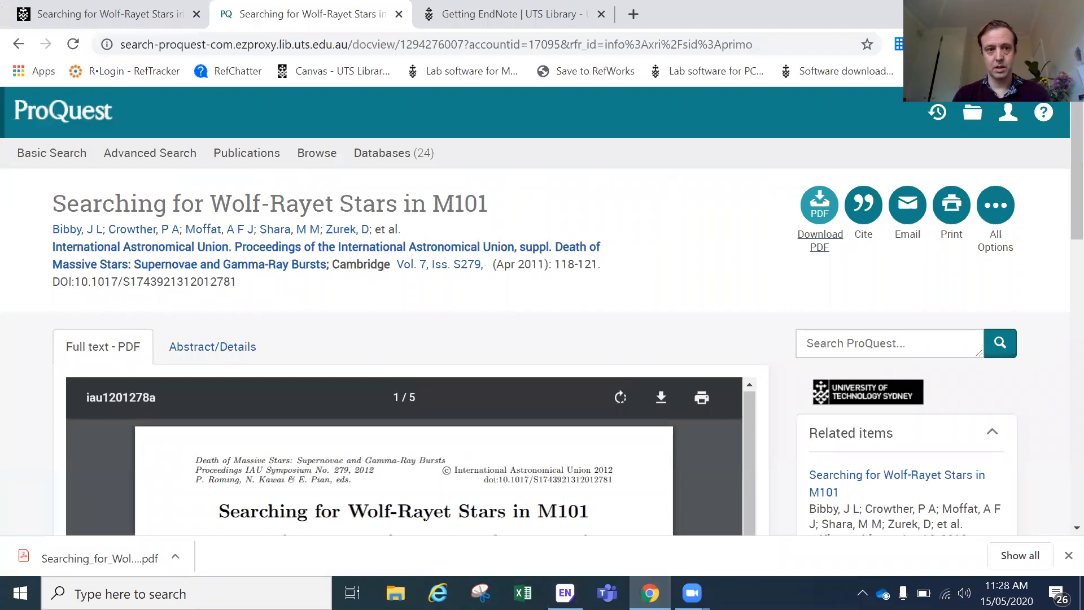
Step: Open Google Scholar and search for 'wolf rayet star'
left_click(241, 48)
type("goo")
key("Down")
key("Down")
key("Return")
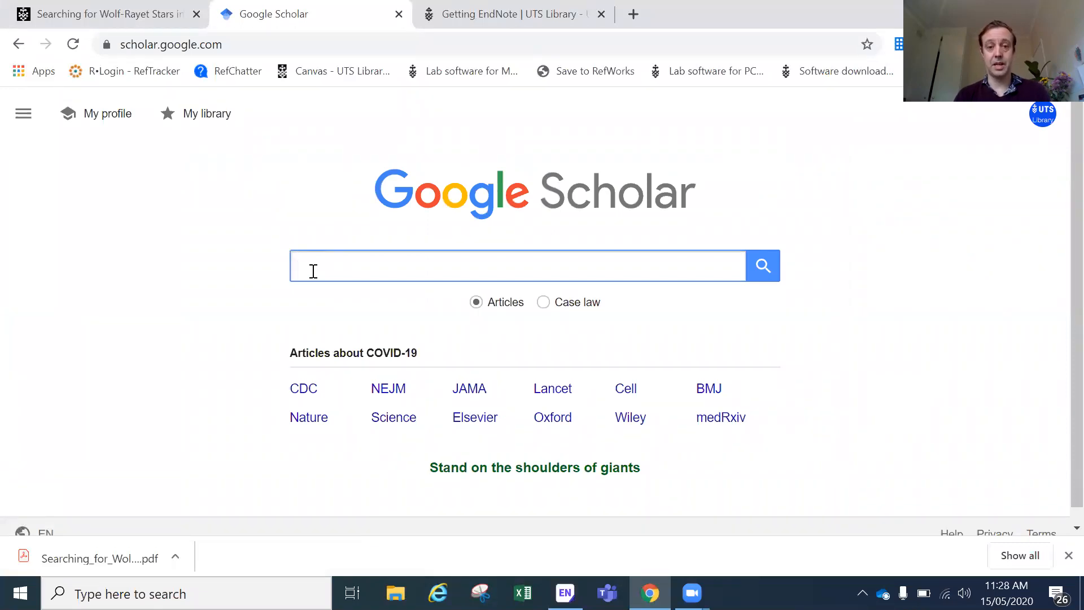
type("wo")
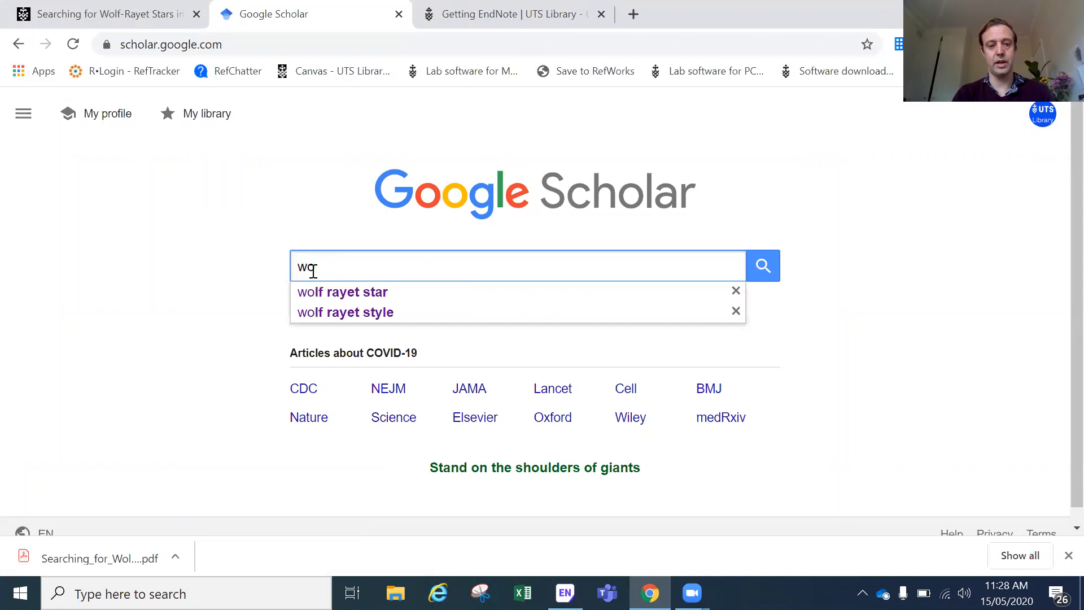
key("Down")
key("Return")
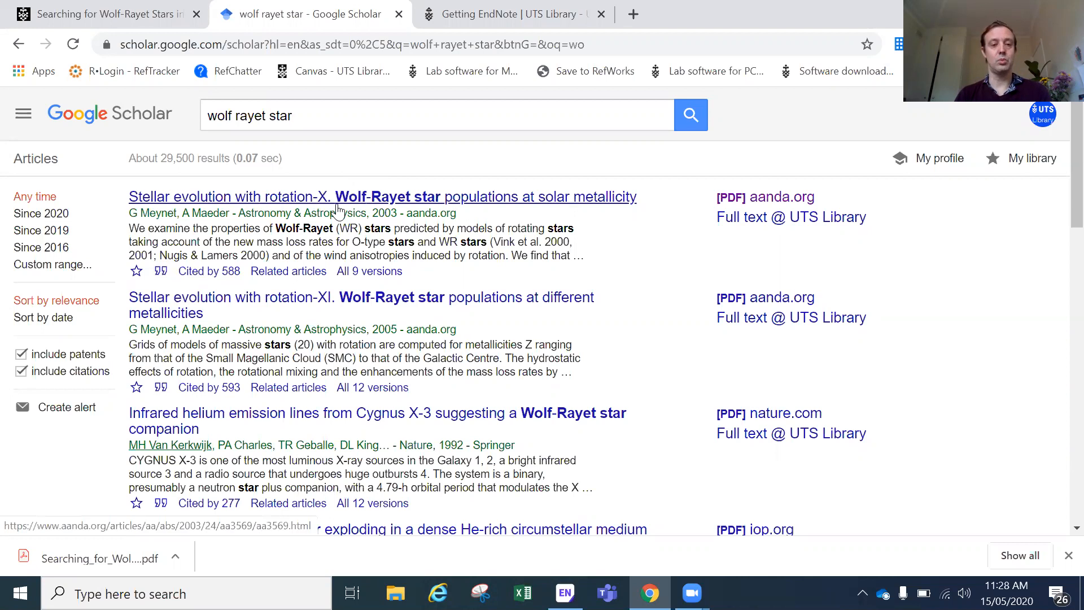
Step: Export the top stellar evolution result's citation as a RefMan RIS file and import it into EndNote
left_click(160, 271)
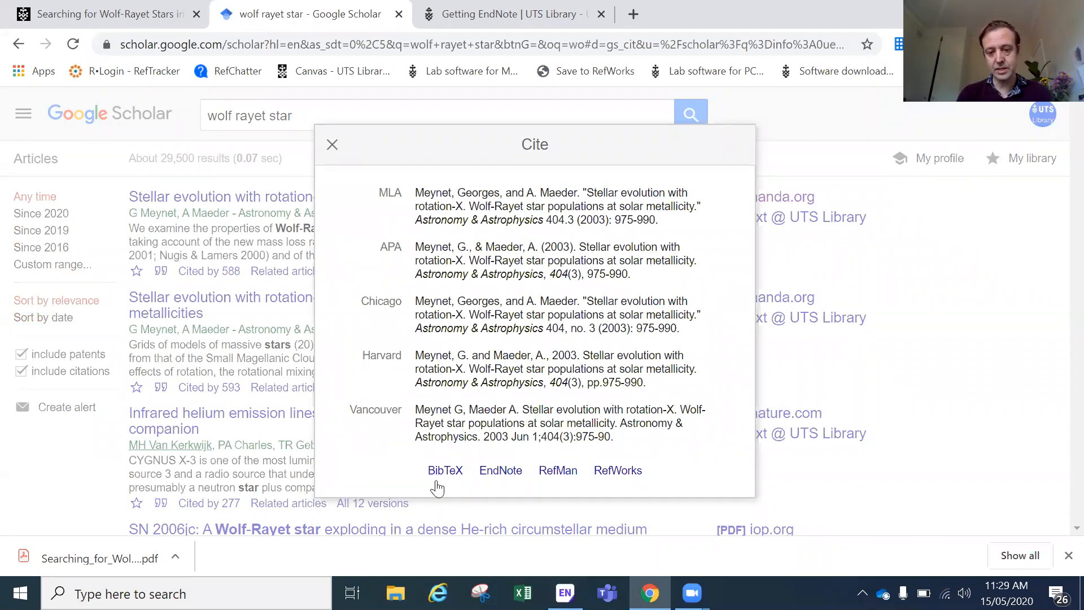
left_click(552, 473)
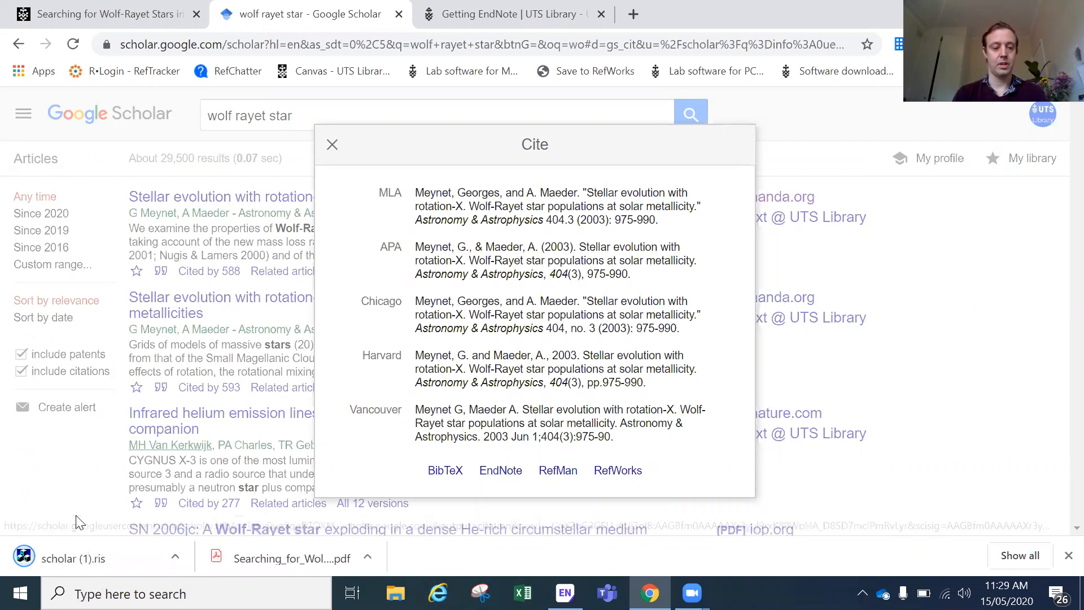
left_click(70, 563)
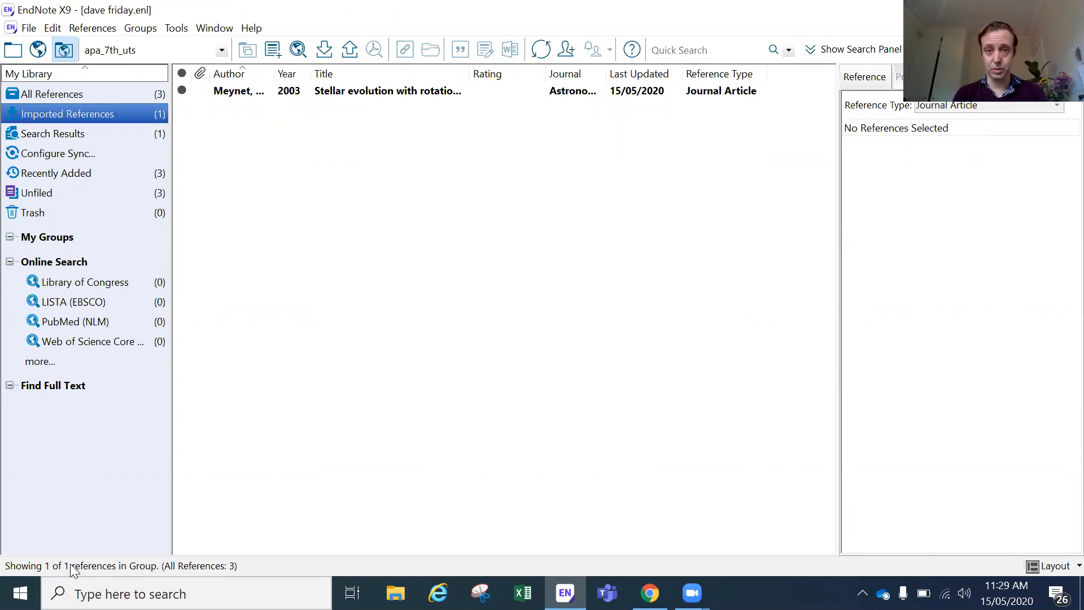
Step: Preview the imported 2003 stellar evolution article as an APA citation, list all 3 references, and return to Chrome
left_click(345, 93)
left_click(899, 77)
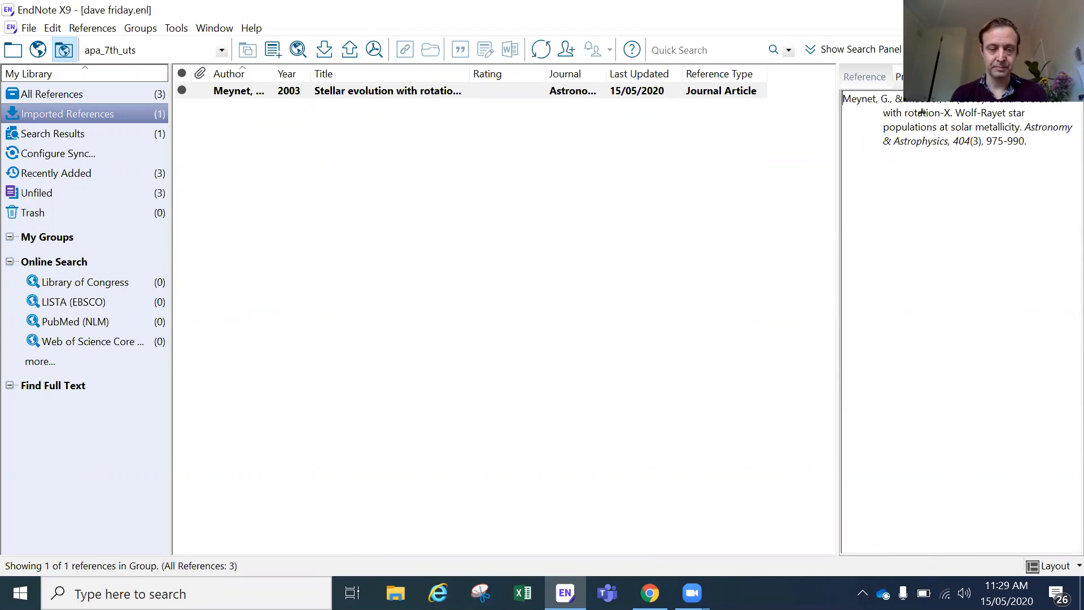
left_click(157, 100)
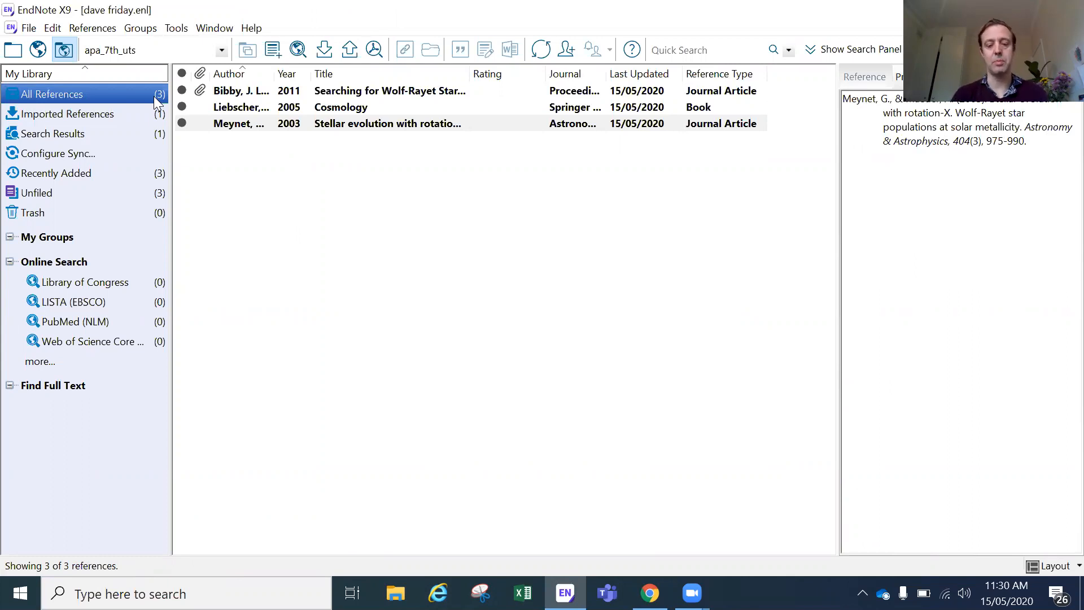
left_click(649, 593)
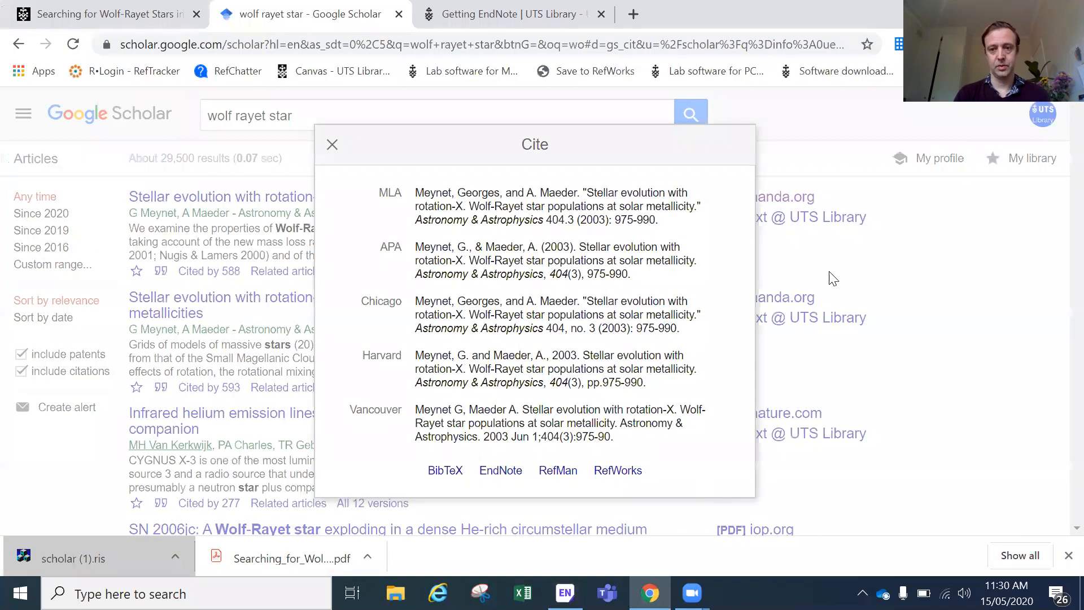
Step: Close the citation box, go to Google, and search for 'maslow's hierarchy of needs'
left_click(332, 145)
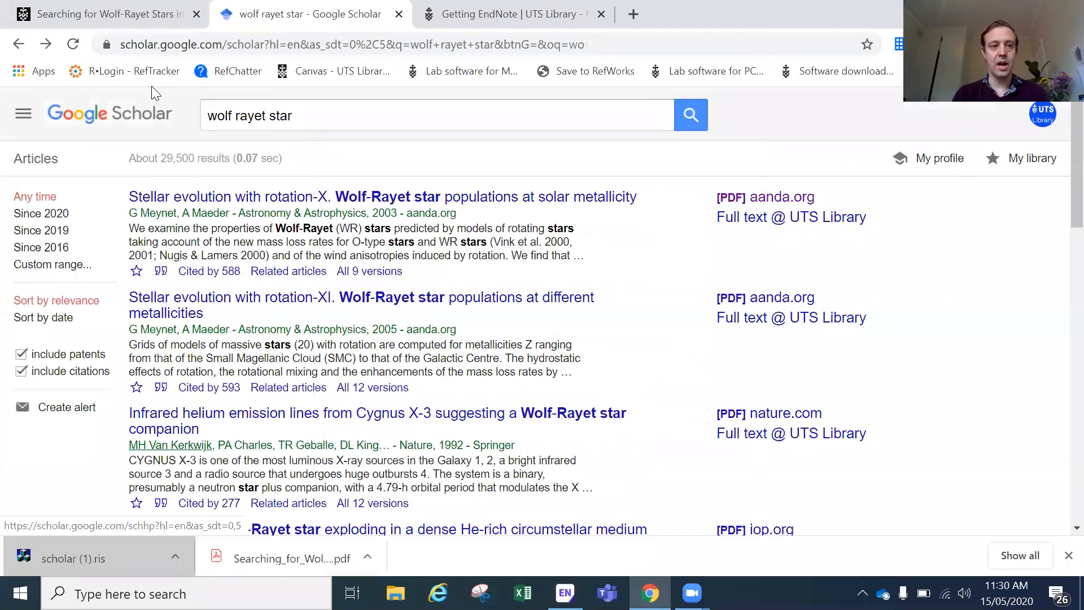
left_click(213, 42)
type("google.com")
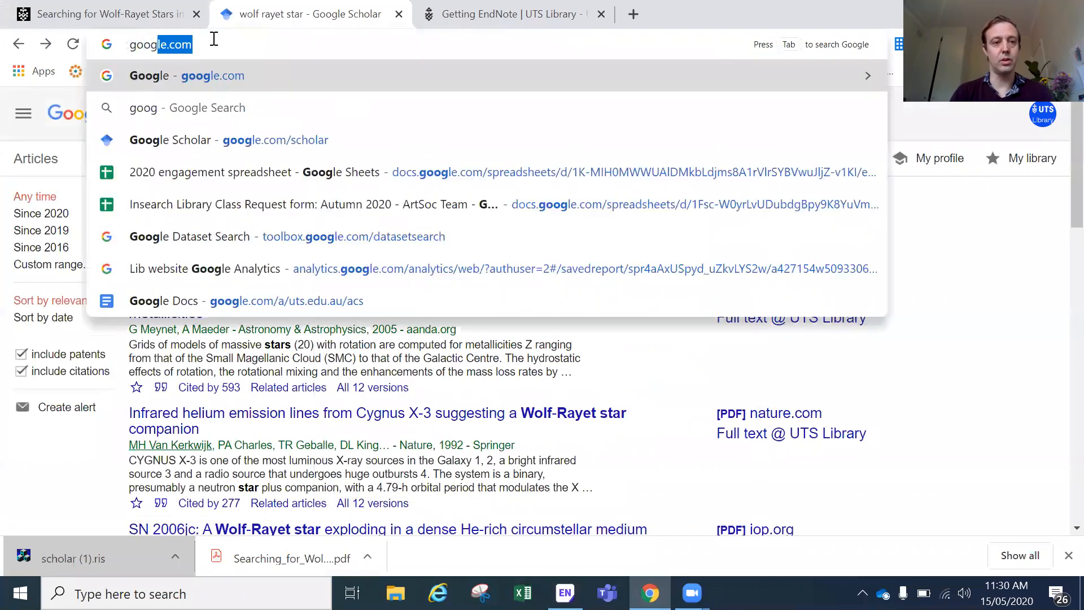
key("Return")
type("maslo")
key("Down")
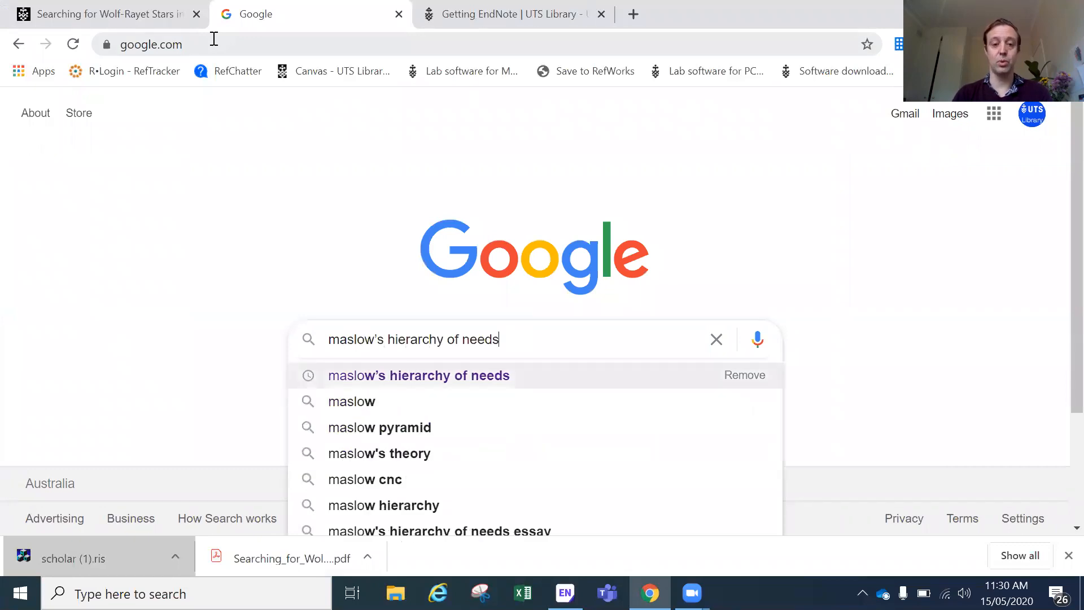
key("Return")
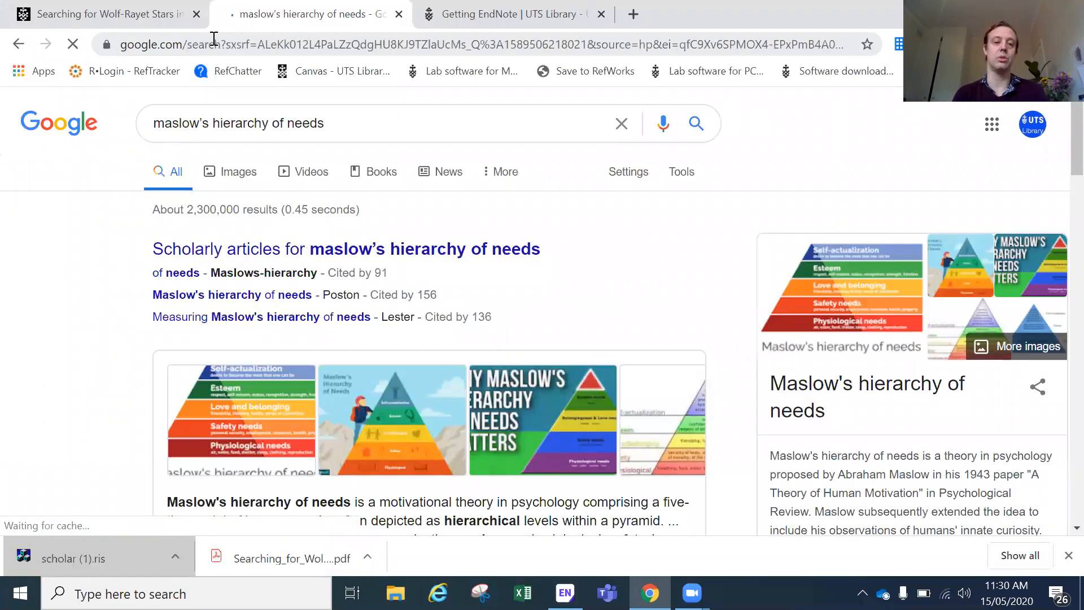
scroll(51, 276, "down", 4)
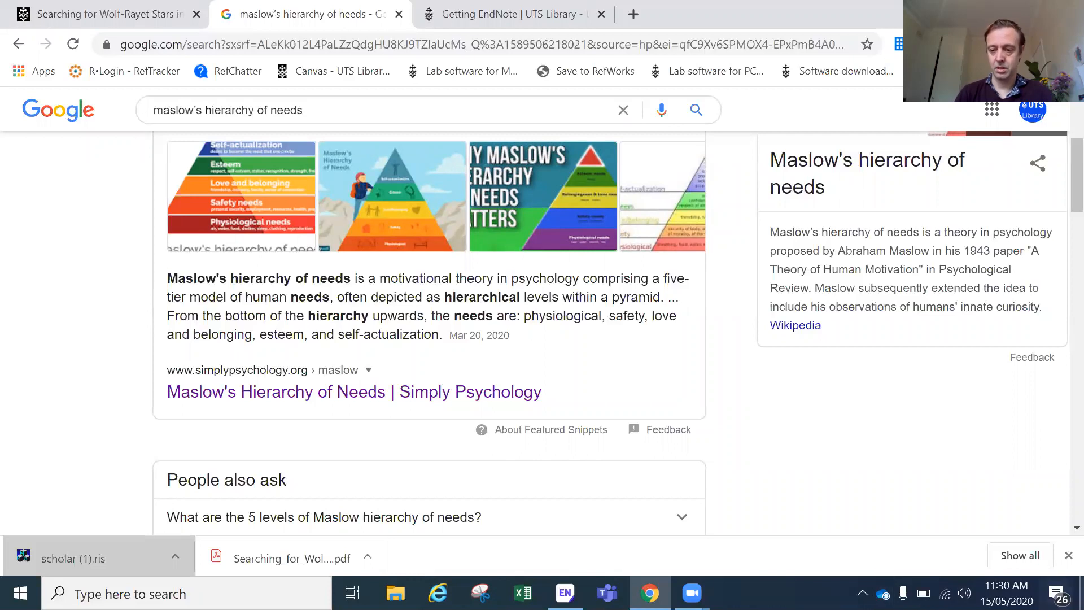
Step: Open the Simply Psychology Maslow article, dismiss the ad, copy its URL, and return to EndNote
left_click(493, 393)
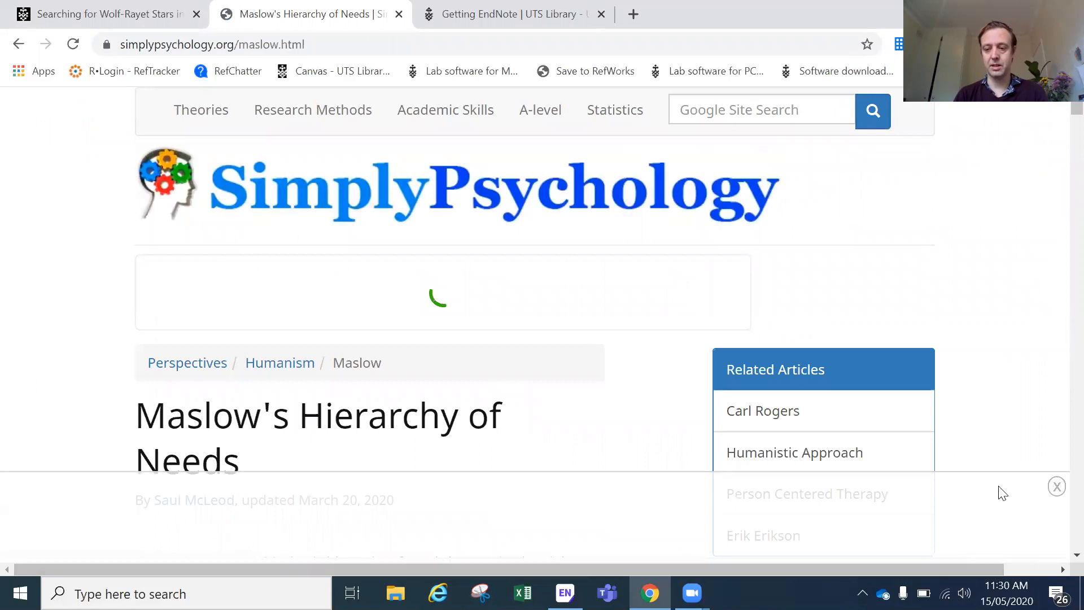
left_click(1056, 489)
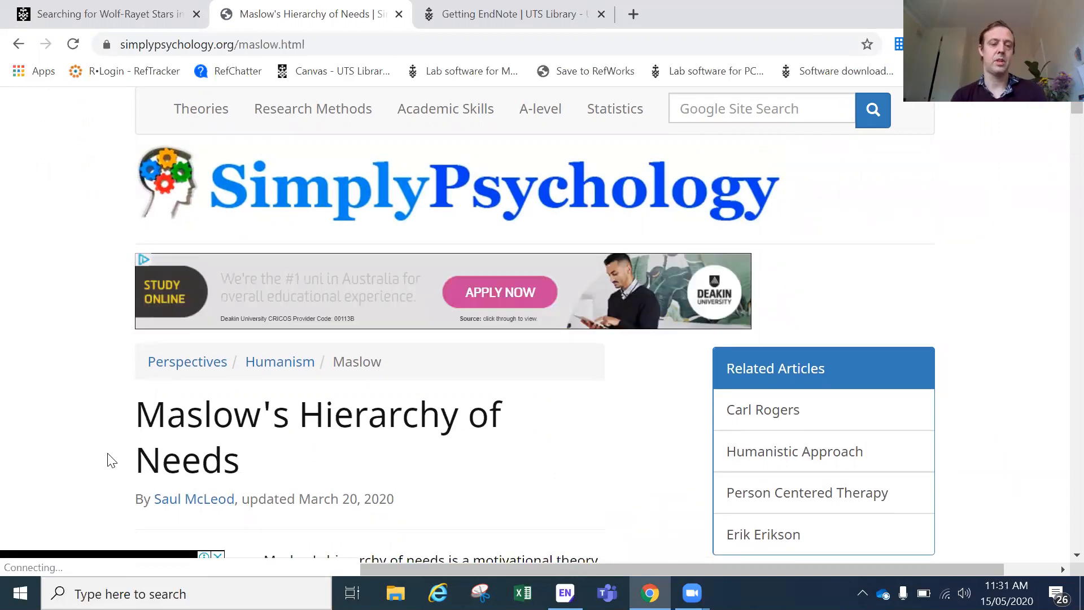
left_click(195, 47)
key("ctrl+c")
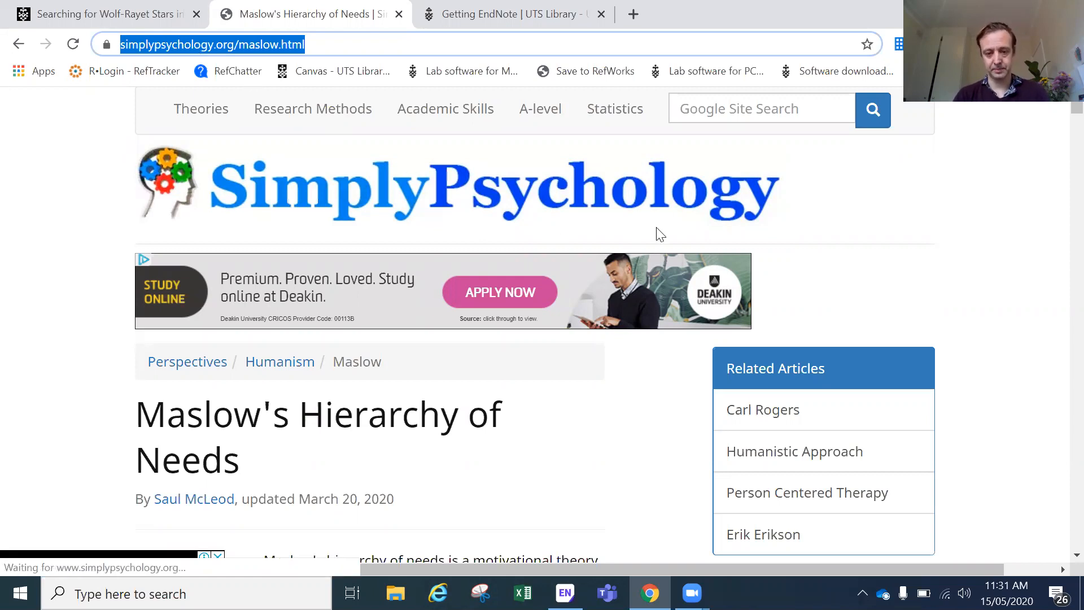
left_click(565, 593)
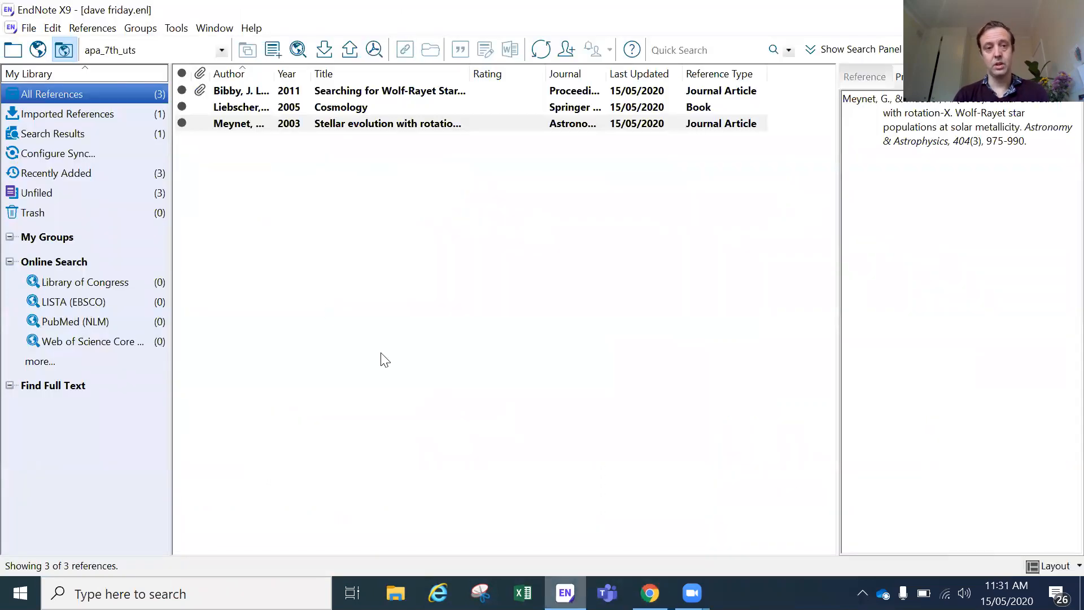
Step: Create a new reference with the Web Page reference type
left_click(327, 304)
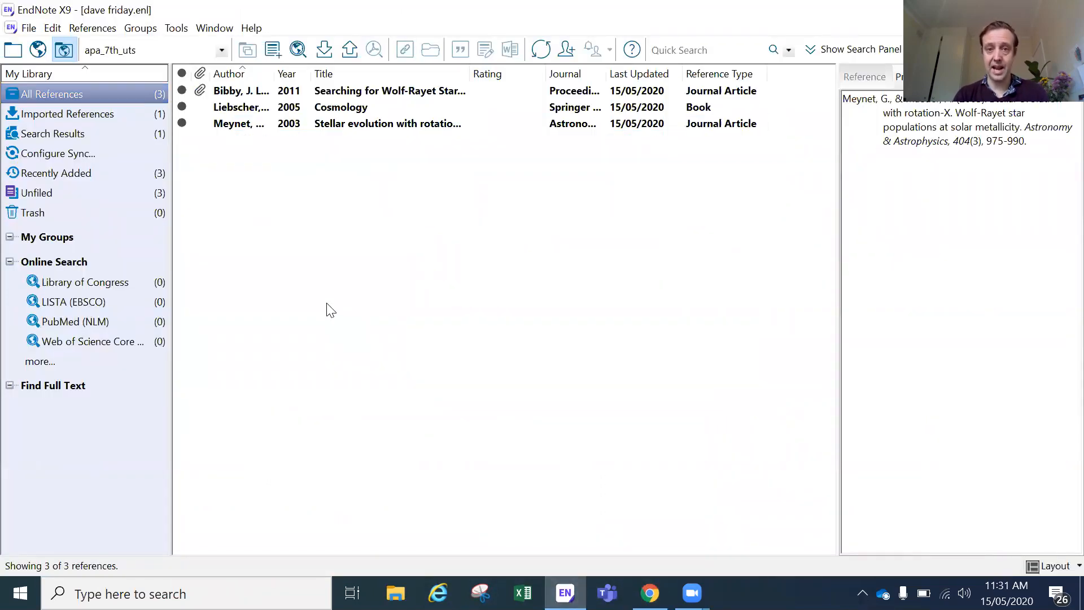
left_click(268, 50)
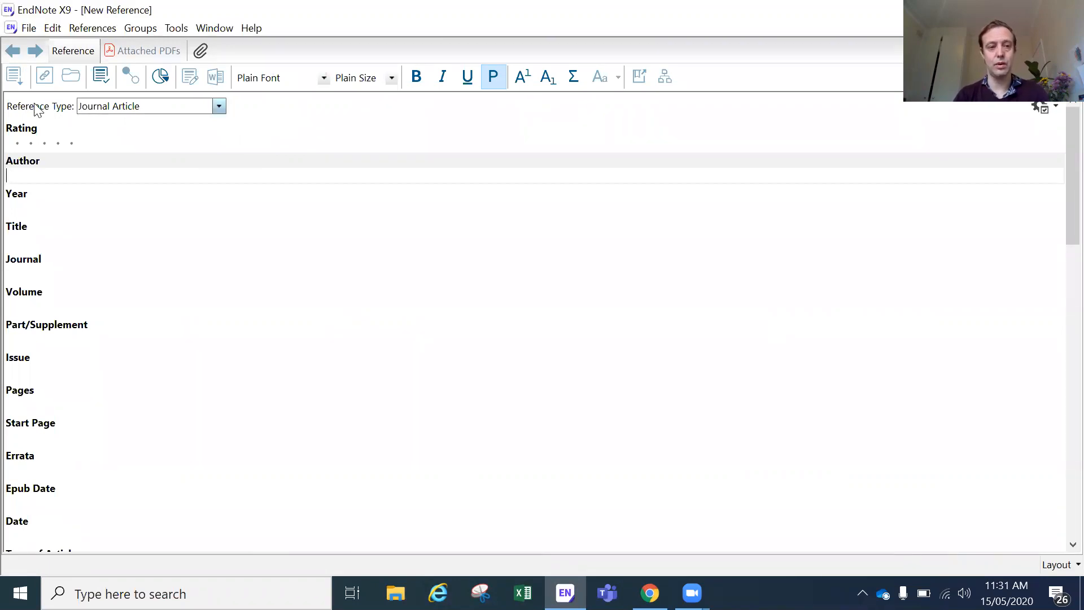
left_click(219, 107)
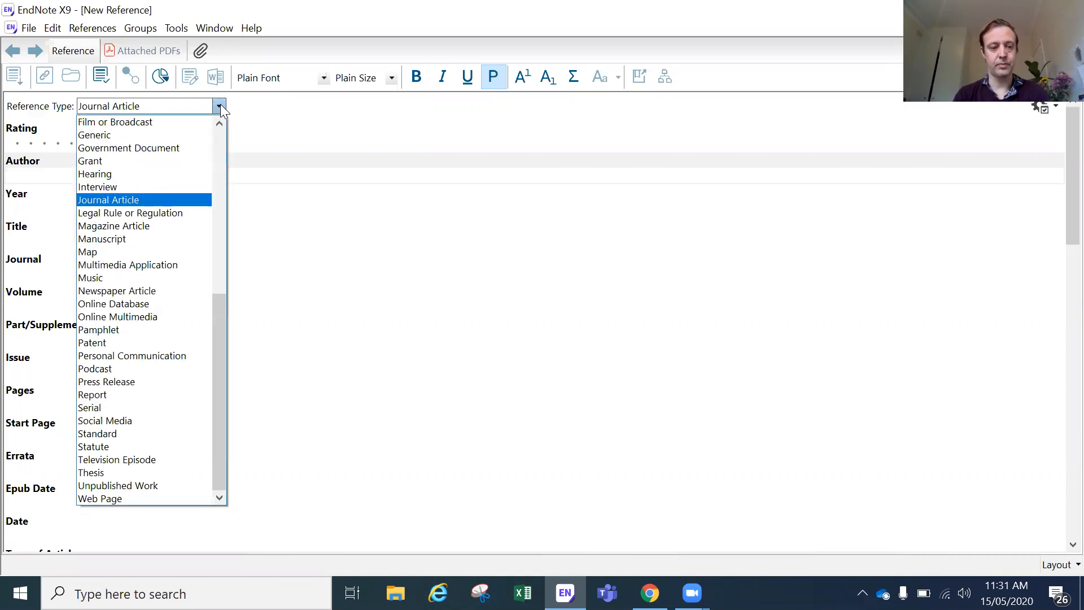
left_click(127, 500)
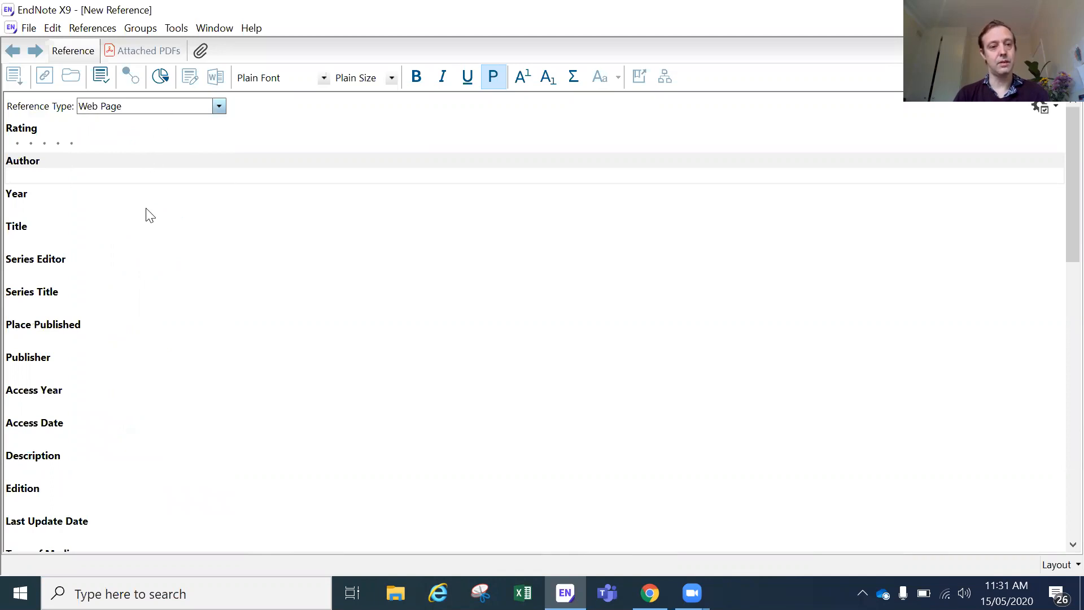
Step: Paste the copied Maslow page address into URL and enter the title 'Maslow's hierarchy of needs'
scroll(148, 272, "down", 5)
scroll(148, 277, "down", 7)
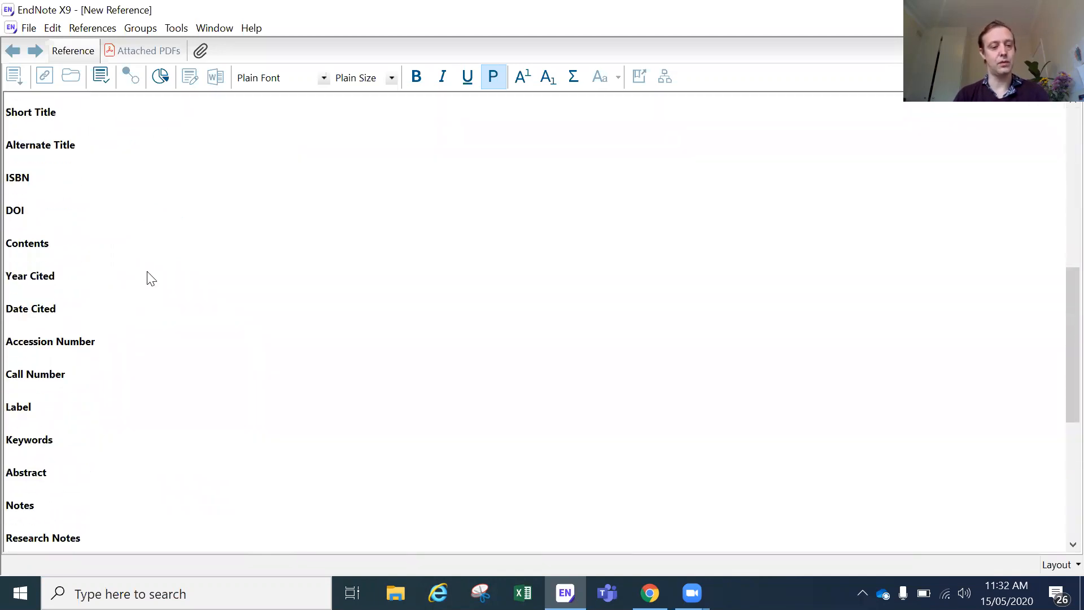
left_click(39, 327)
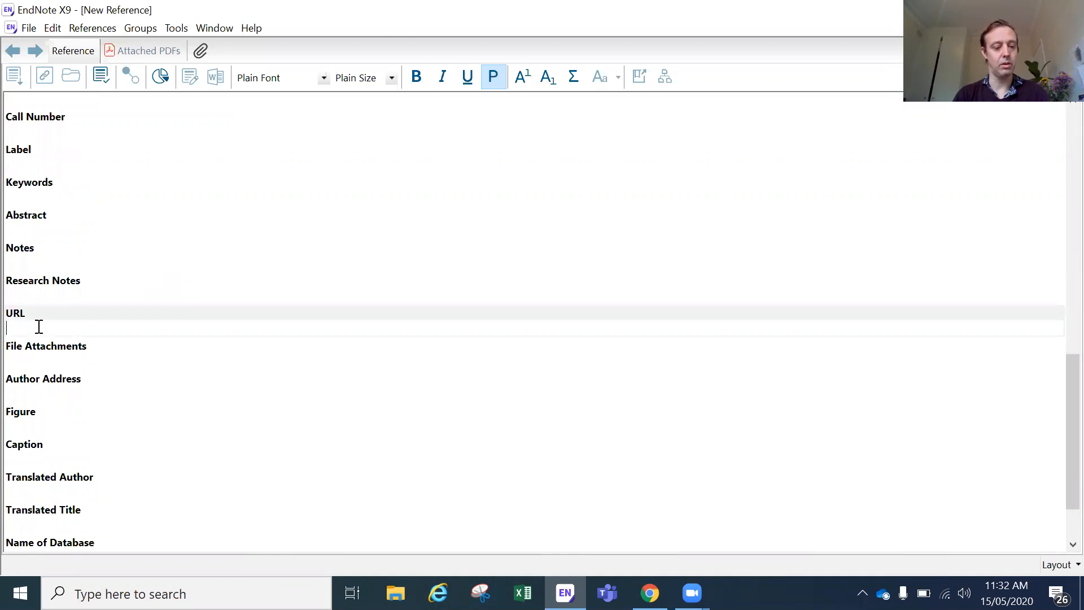
key("ctrl+v")
scroll(100, 188, "up", 12)
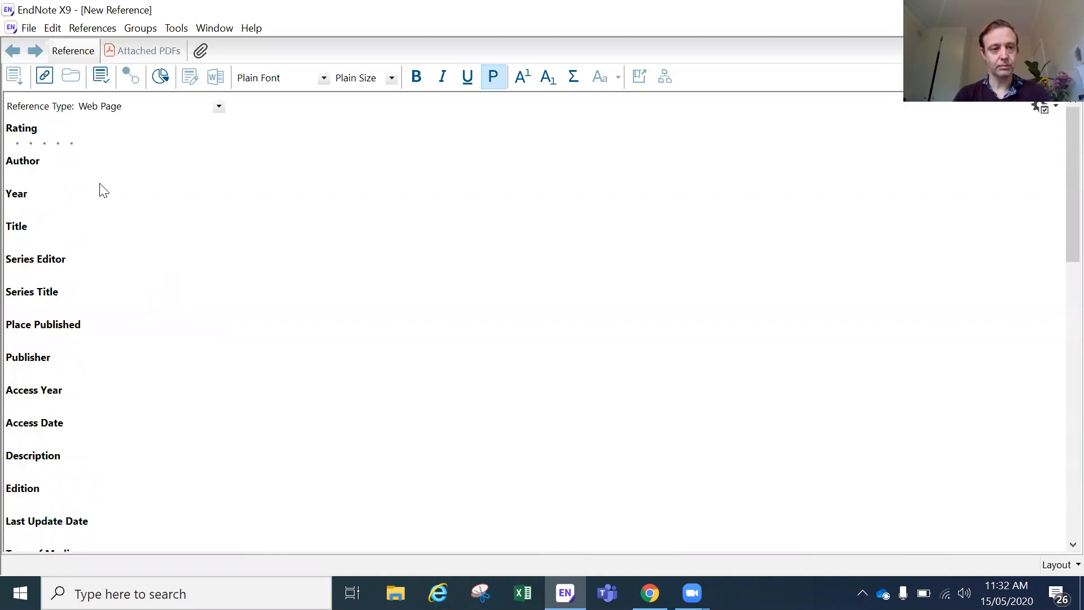
left_click(54, 237)
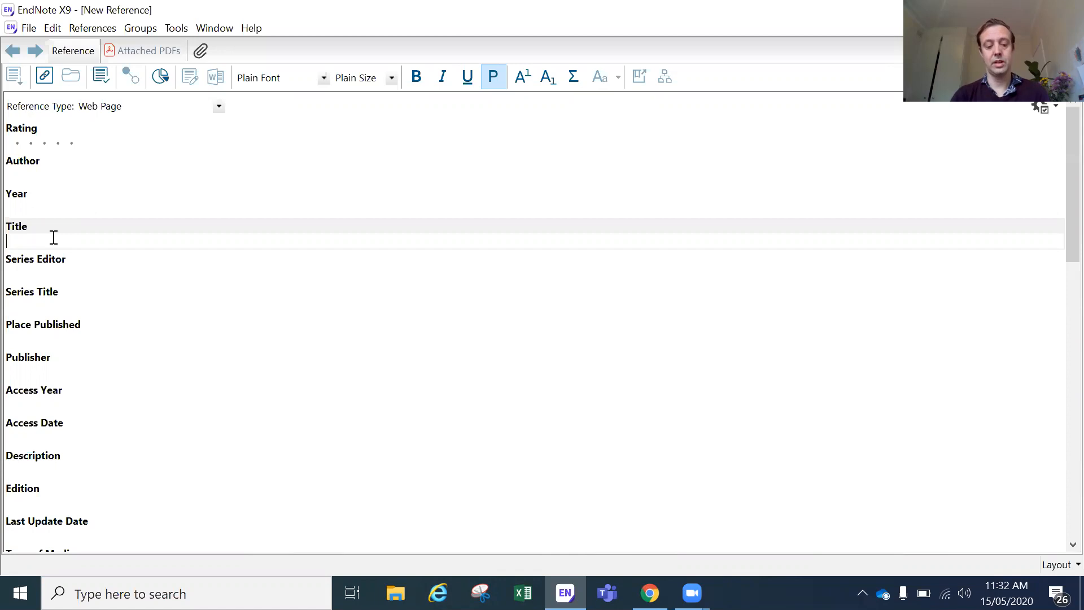
type("Maslo")
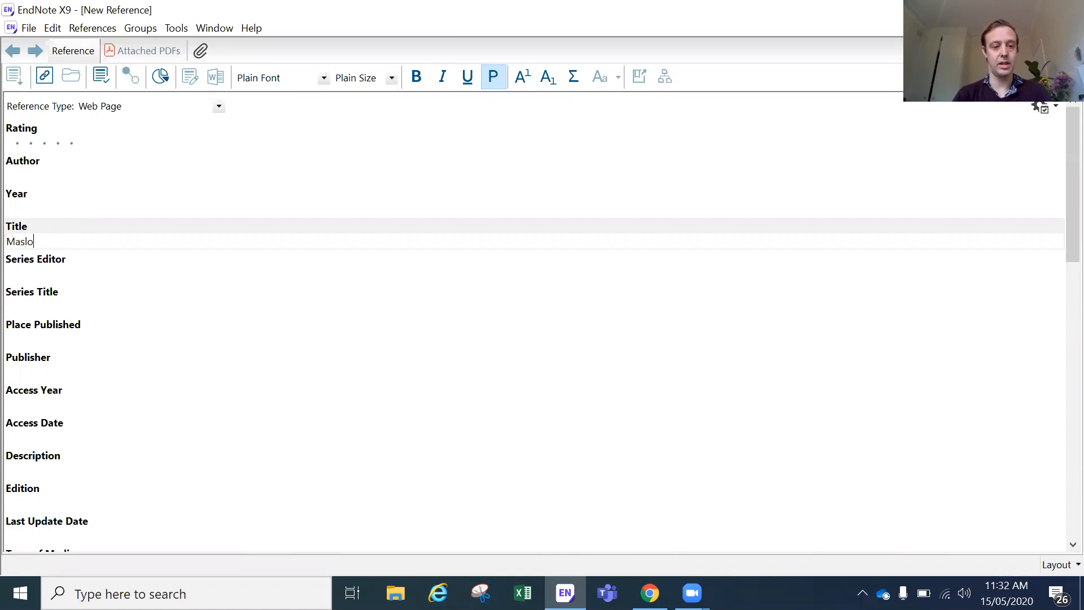
type("w's hie")
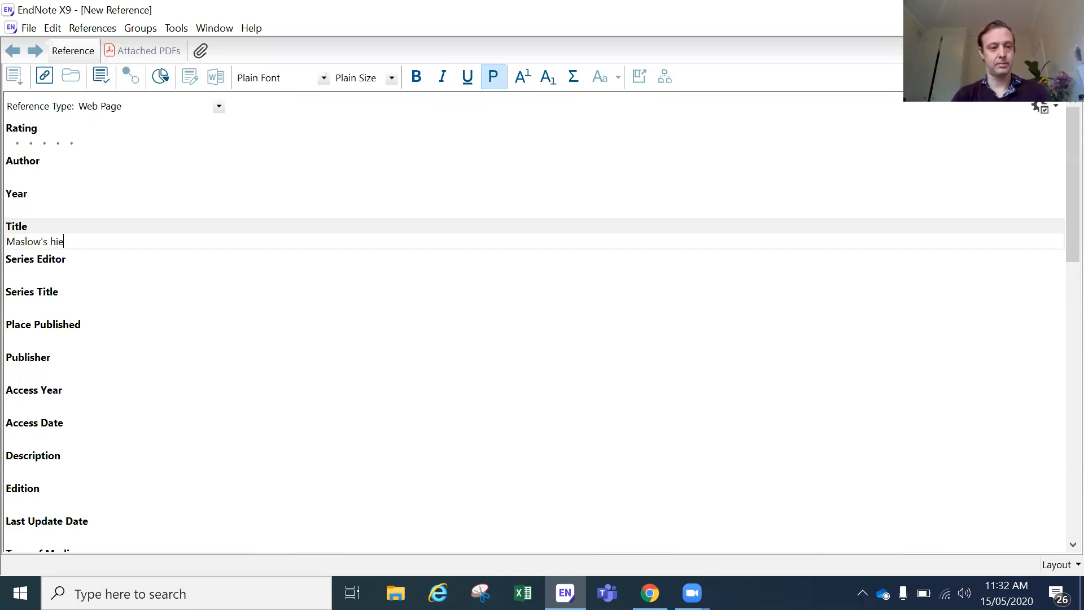
type("rarchy of needs")
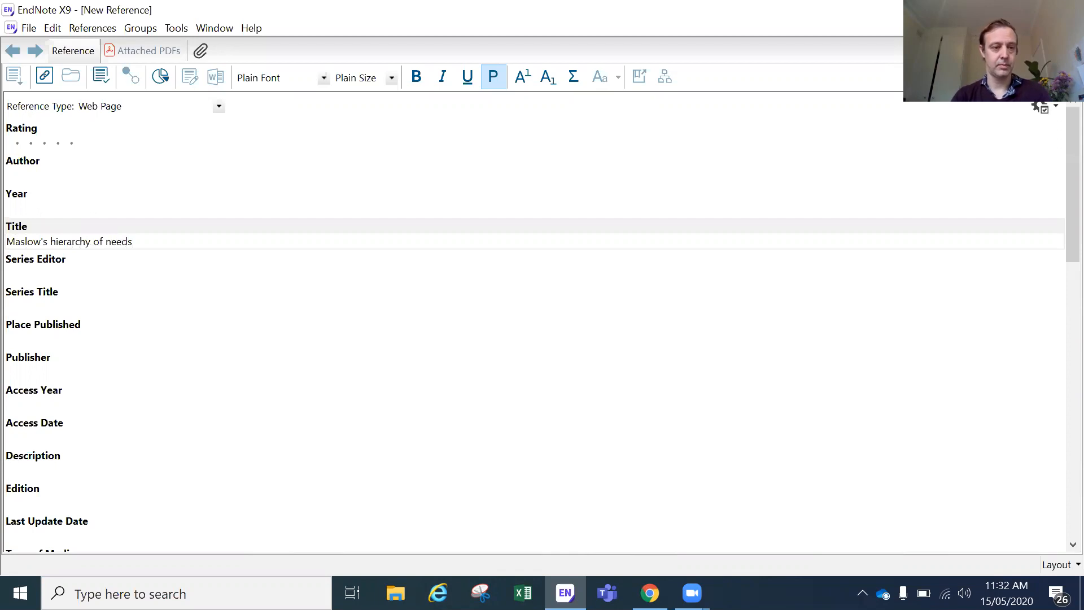
left_click(67, 172)
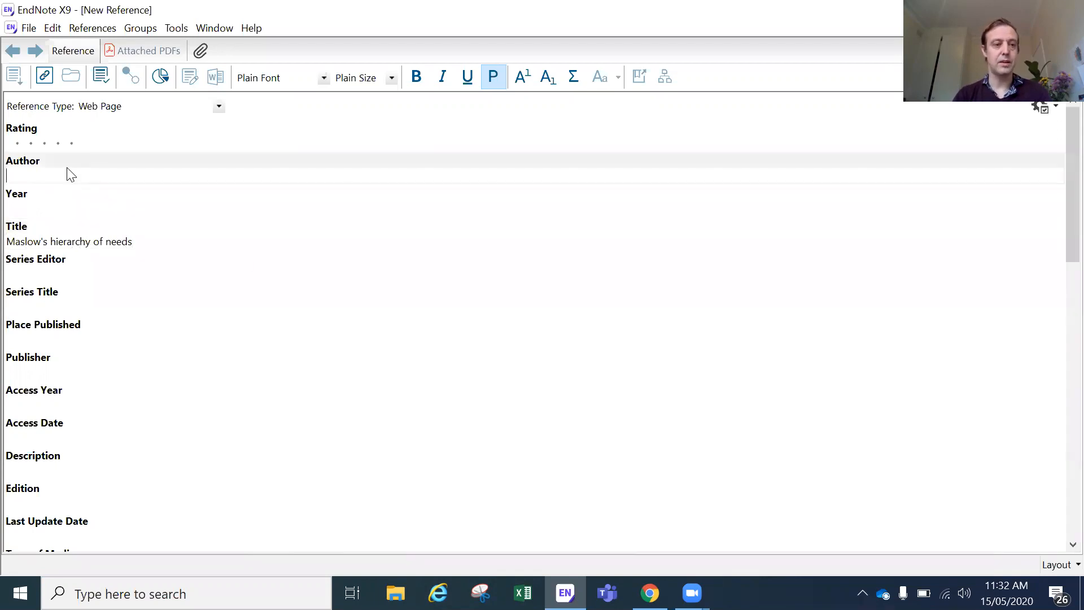
Step: Enter the article's author, a second author and The Department of Finance as authors, then close the reference
left_click(649, 593)
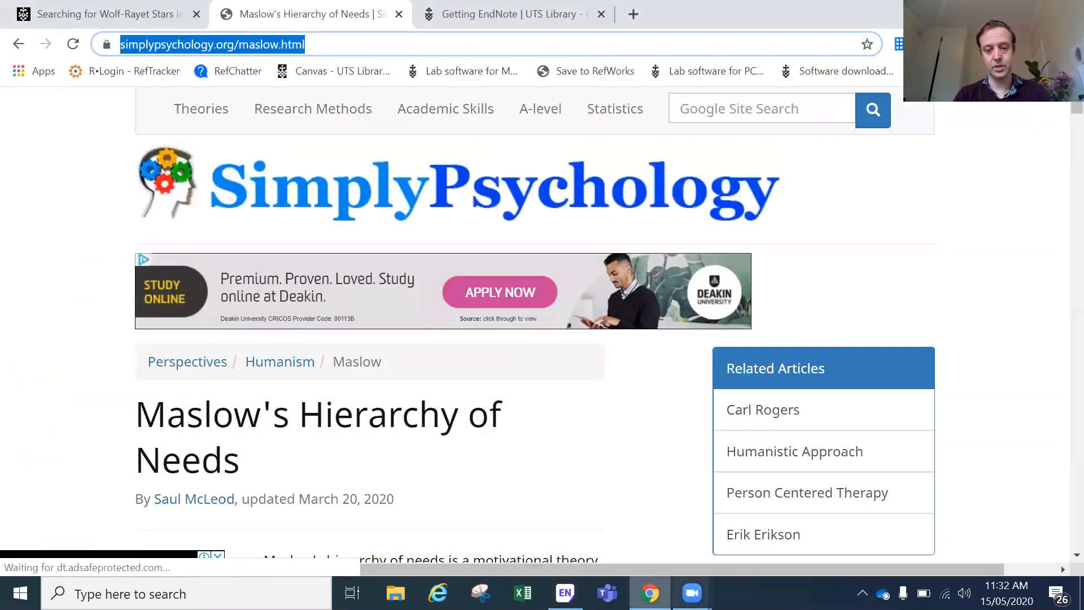
left_click(565, 593)
type("McLeod, Saul")
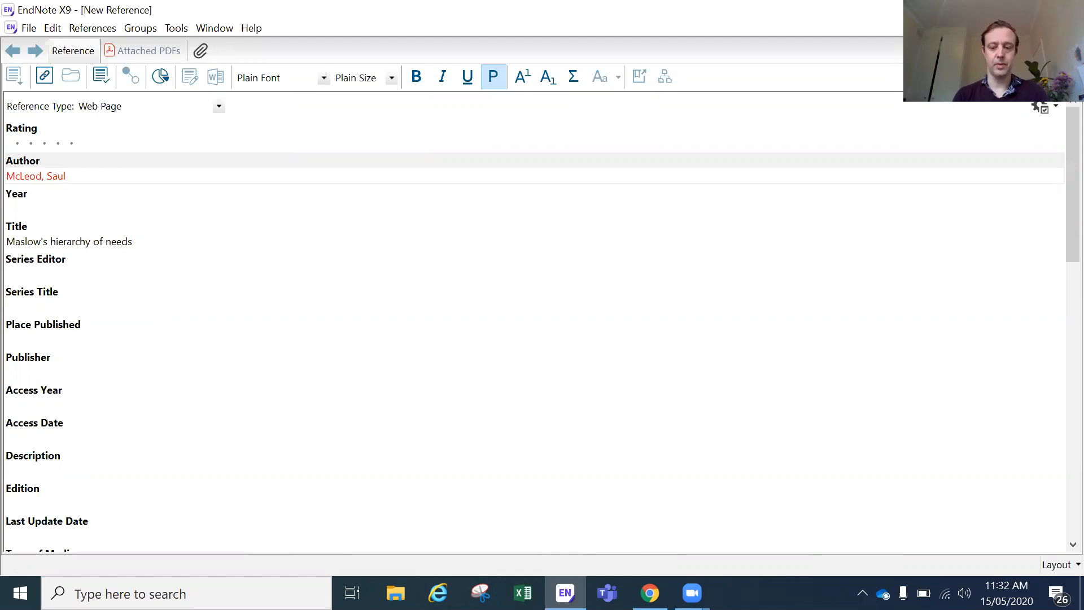
key("Return")
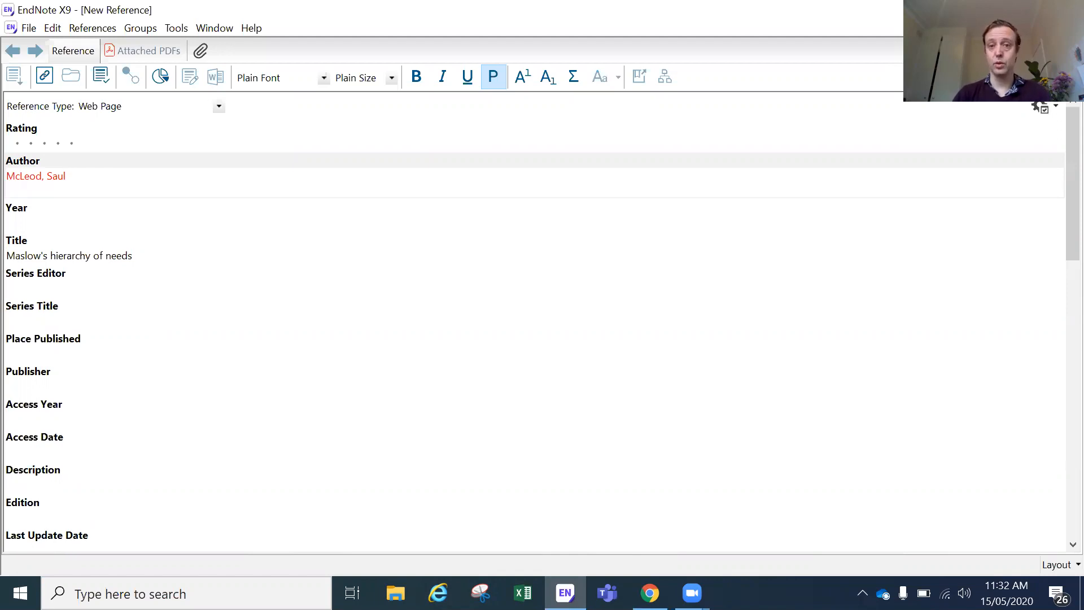
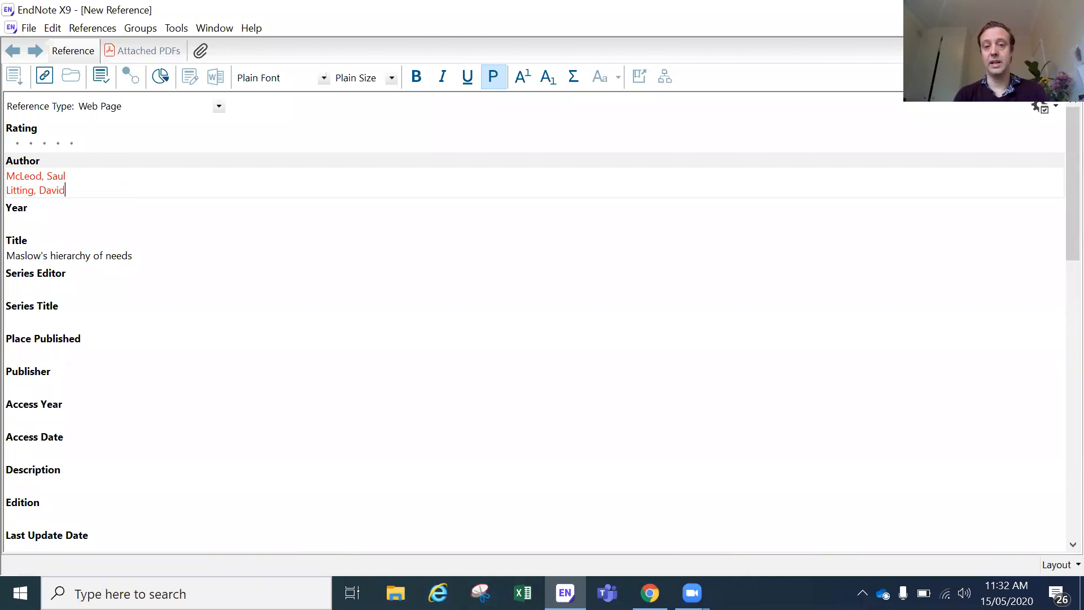
key("Return")
type("The Department of Finance,")
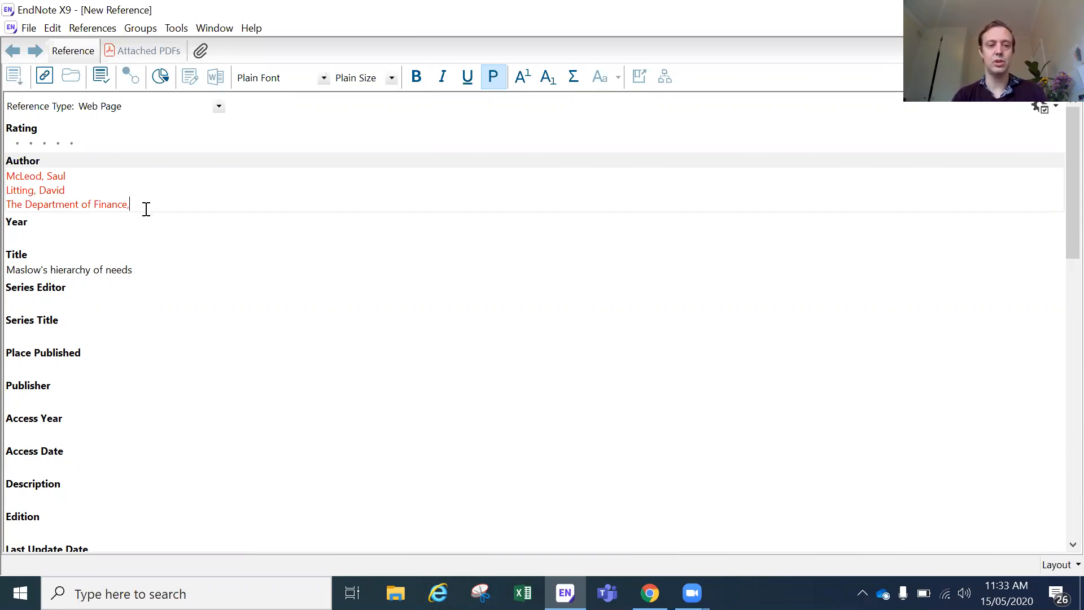
key("BackSpace")
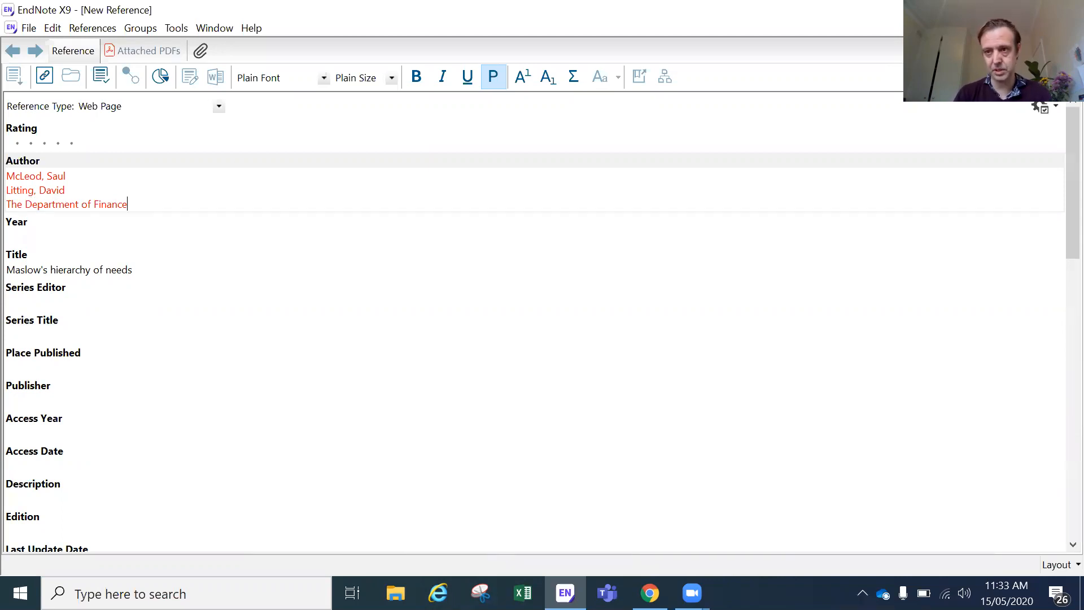
left_click(1073, 27)
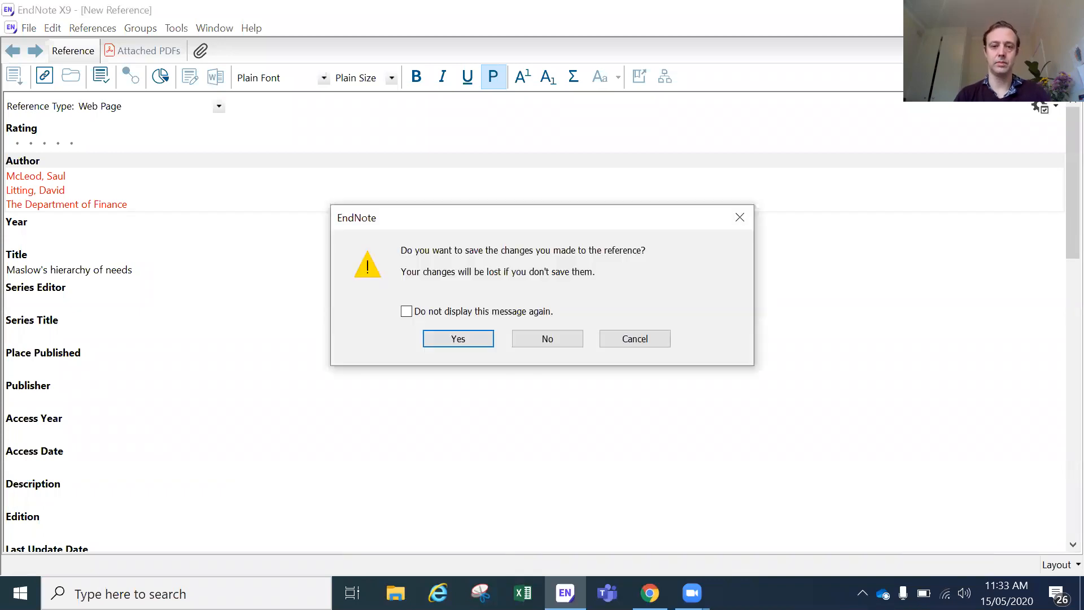
Step: Save the McLeod Maslow reference, adding a comma after third author 'The Department of Finance'
left_click(475, 337)
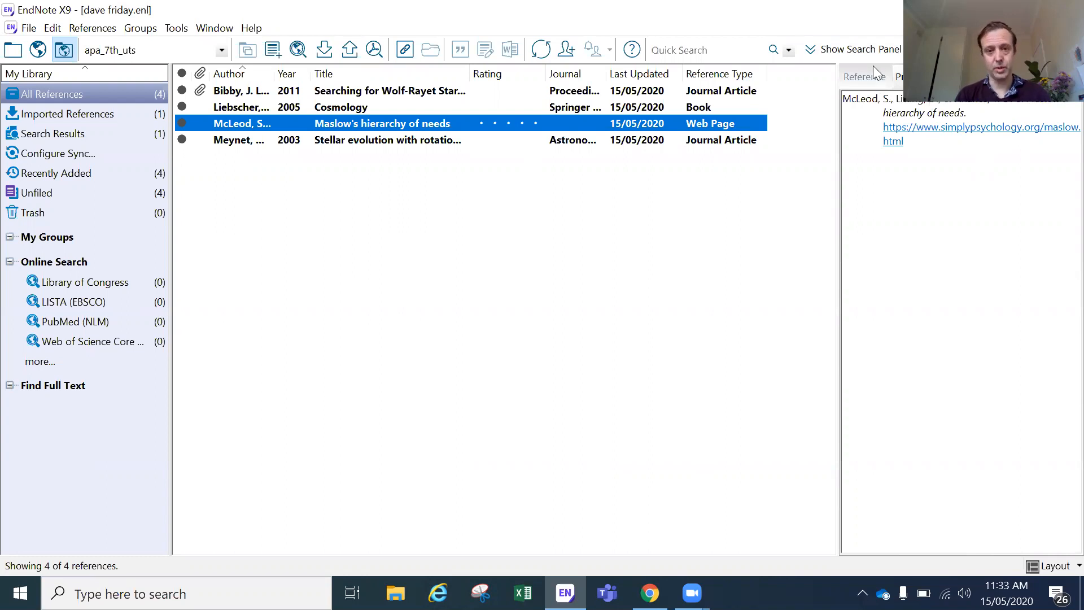
double_click(471, 124)
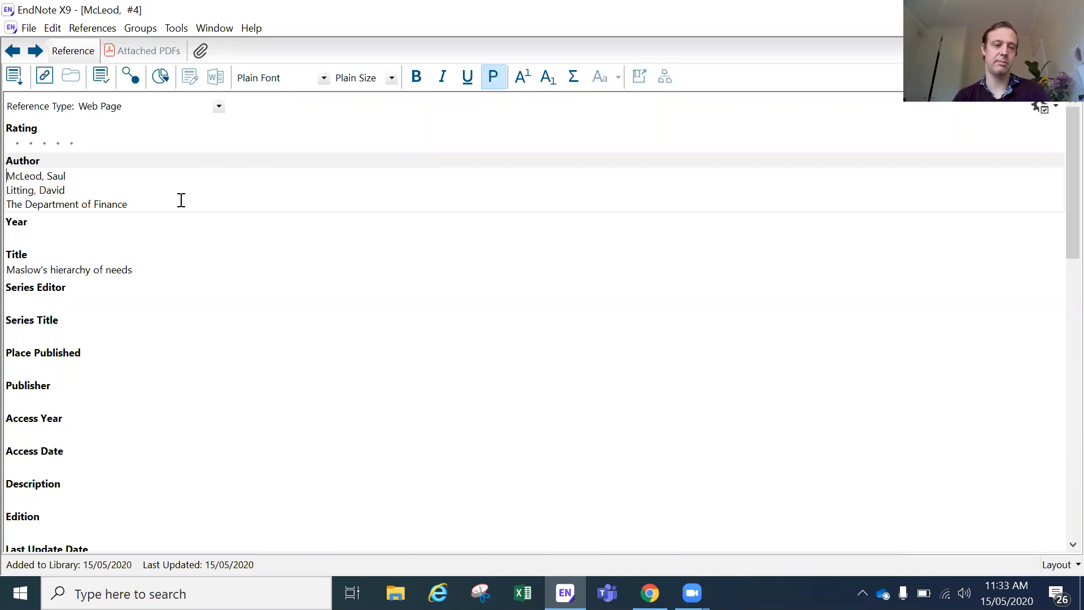
type(",")
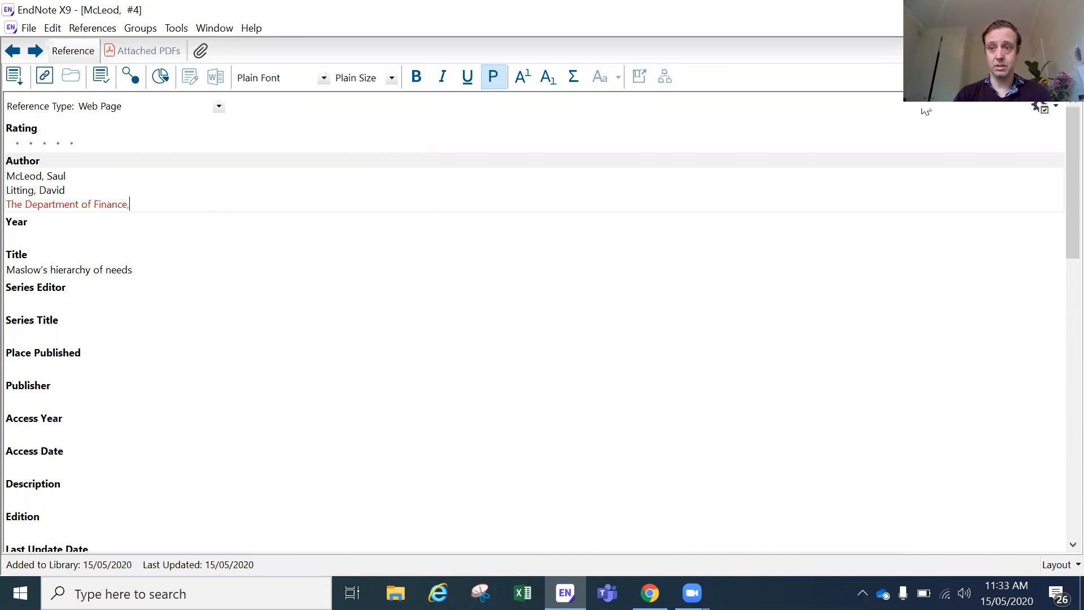
left_click(1071, 28)
left_click(469, 339)
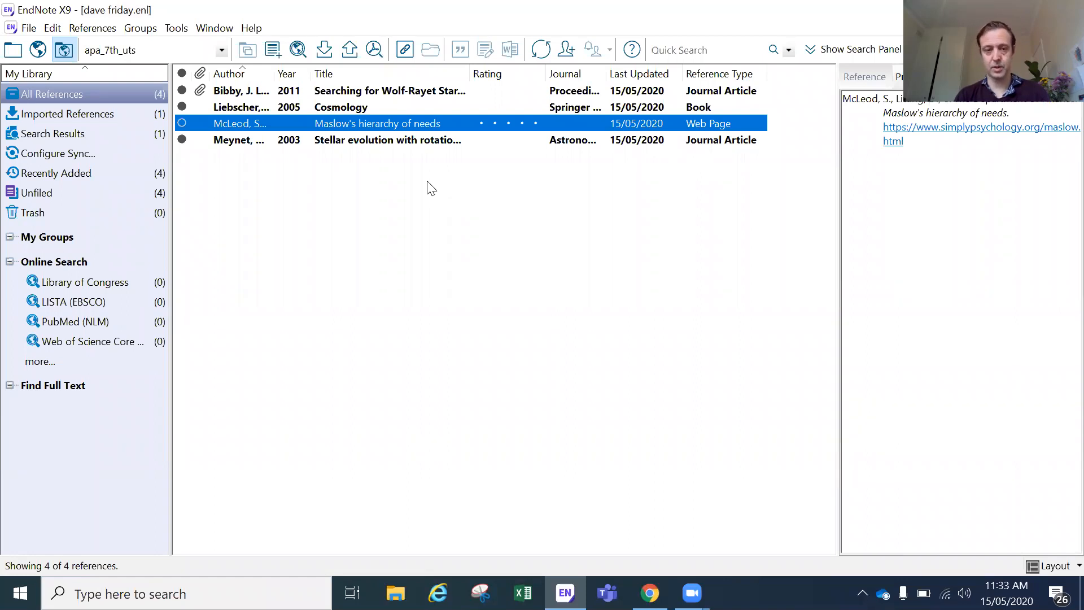
double_click(285, 127)
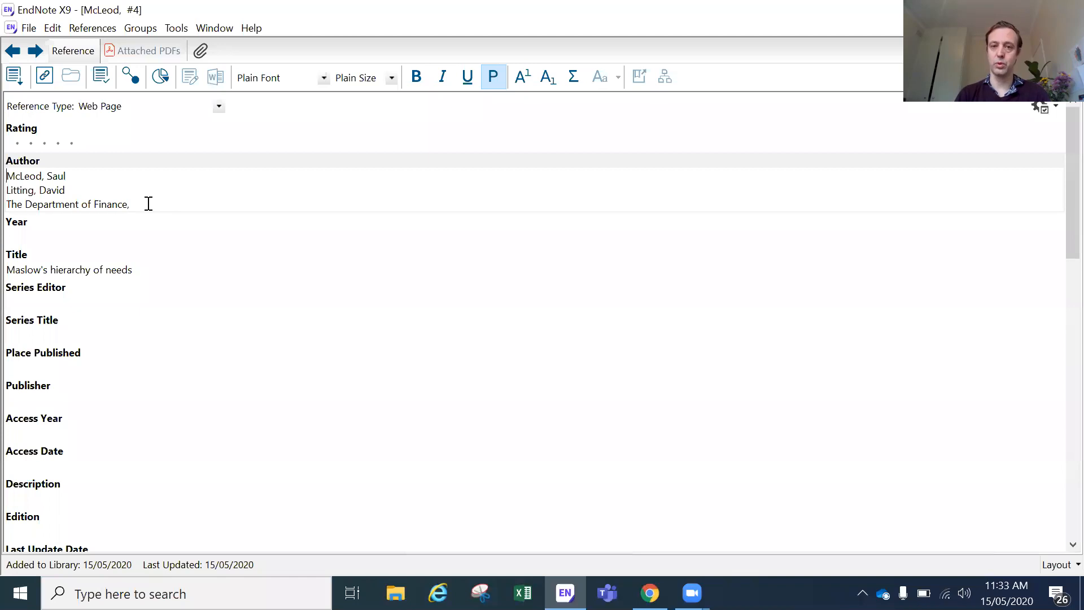
left_click_drag(107, 203, 3, 198)
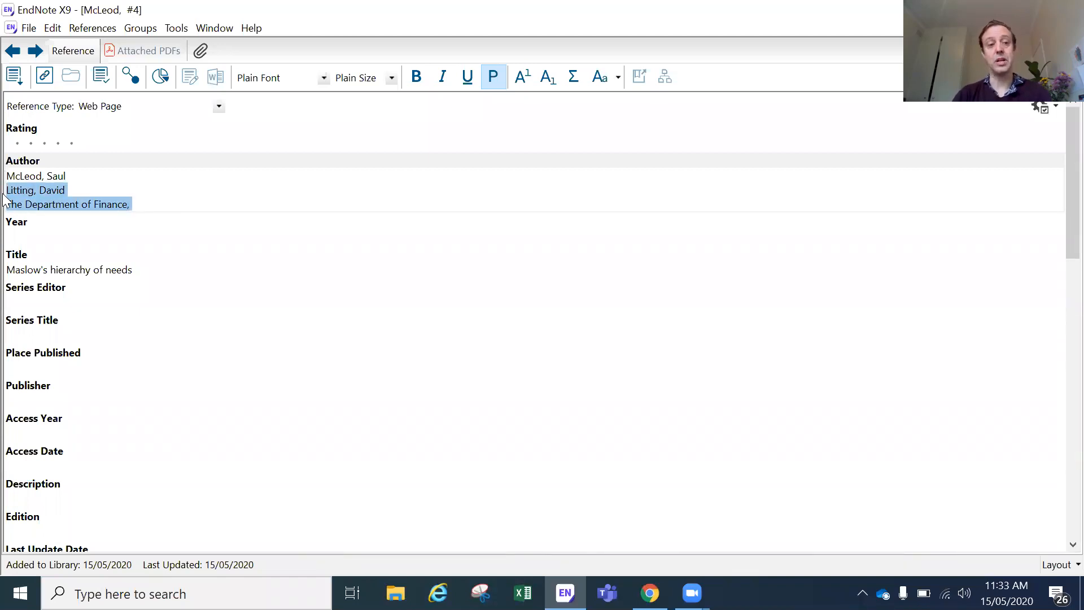
key("BackSpace")
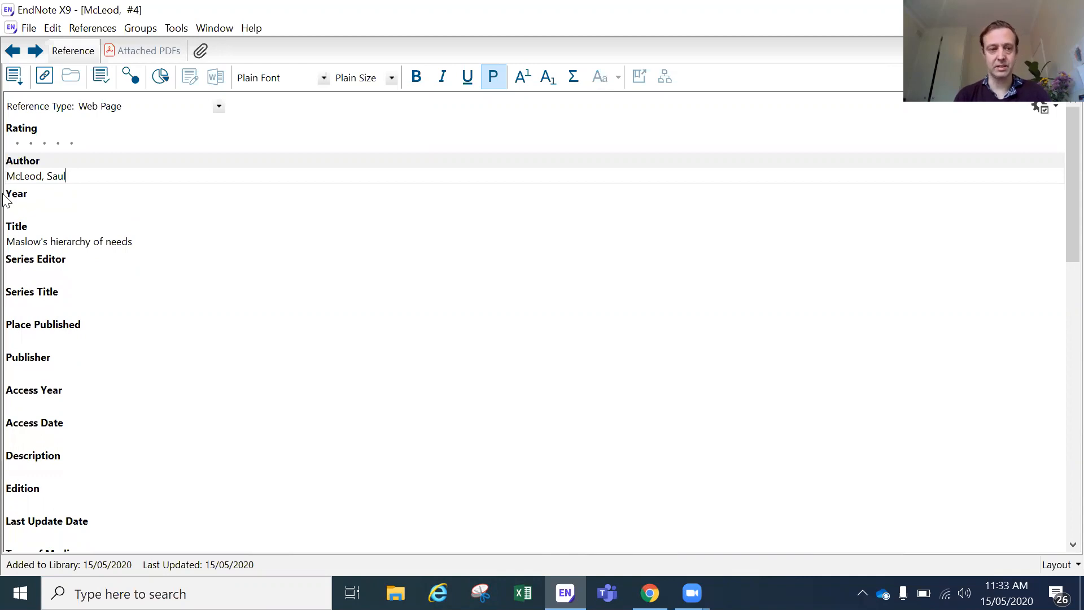
left_click(17, 204)
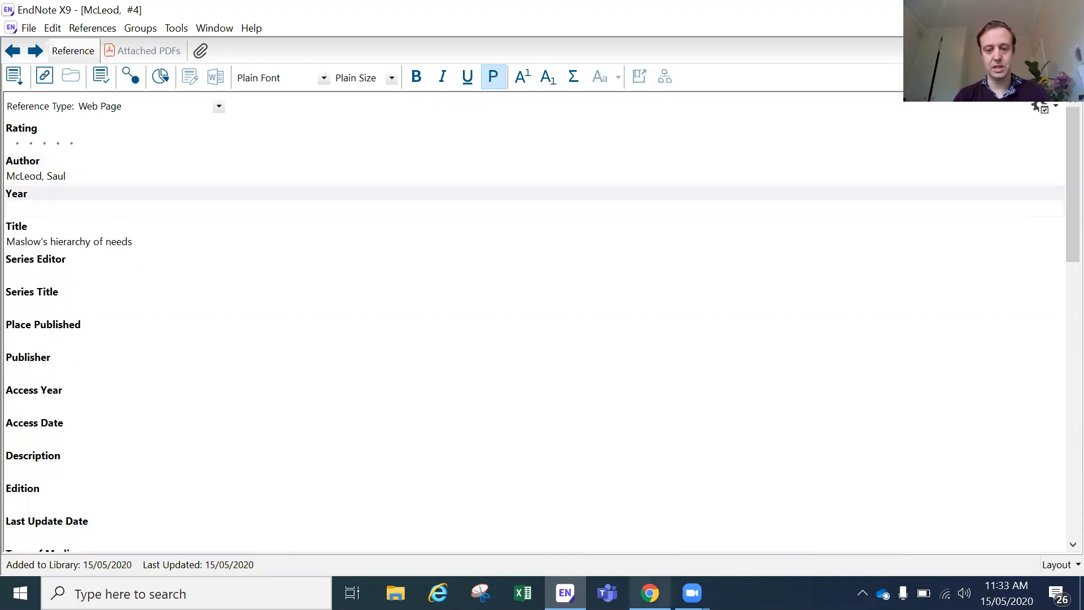
left_click(650, 593)
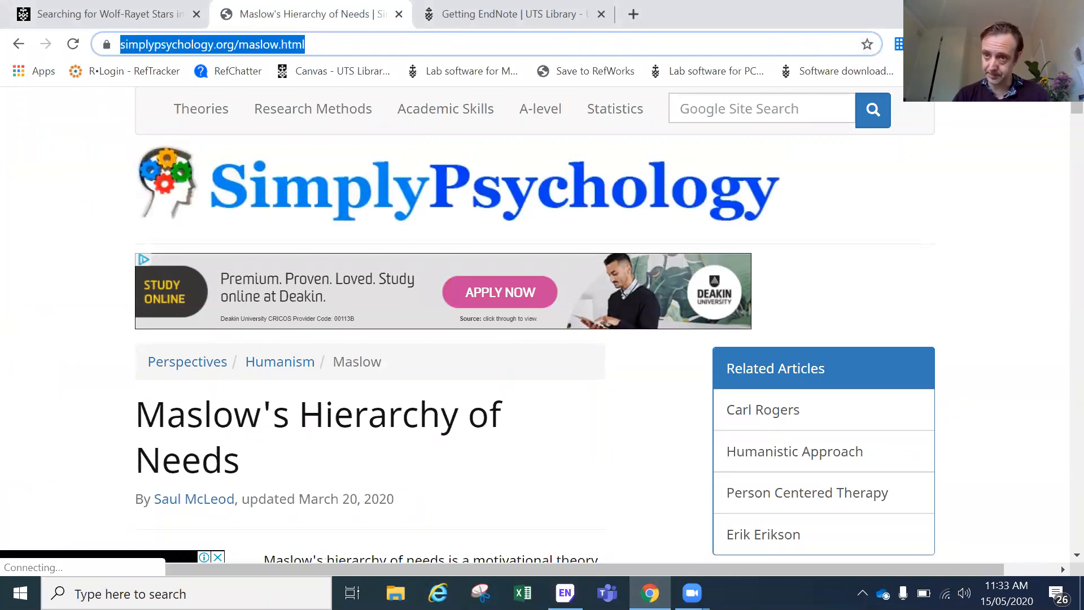
key("alt+Tab")
Step: Enter '2020, March 20' as the reference's Year, taken from the SimplyPsychology page
type("2020")
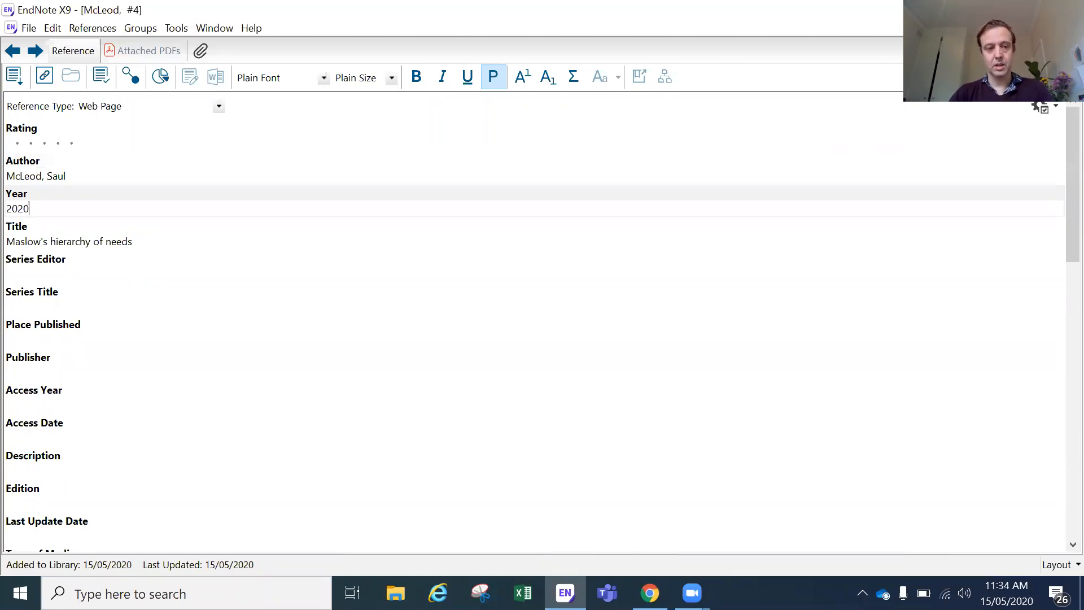
type("MArch")
key("BackSpace")
key("BackSpace")
key("BackSpace")
type("rc")
key("BackSpace")
key("BackSpace")
key("BackSpace")
type("arch 20")
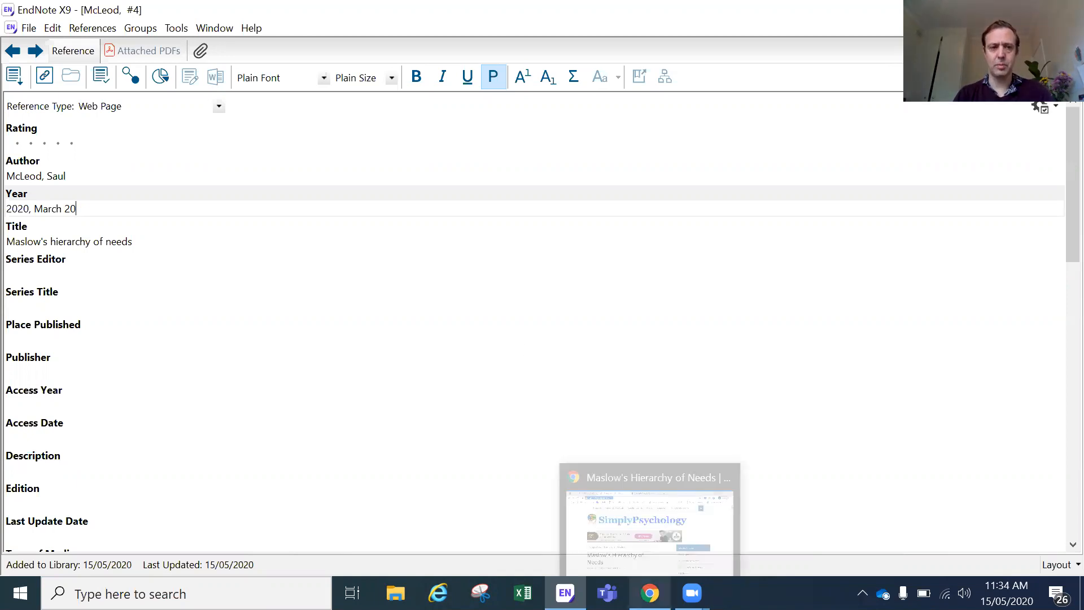
left_click(160, 370)
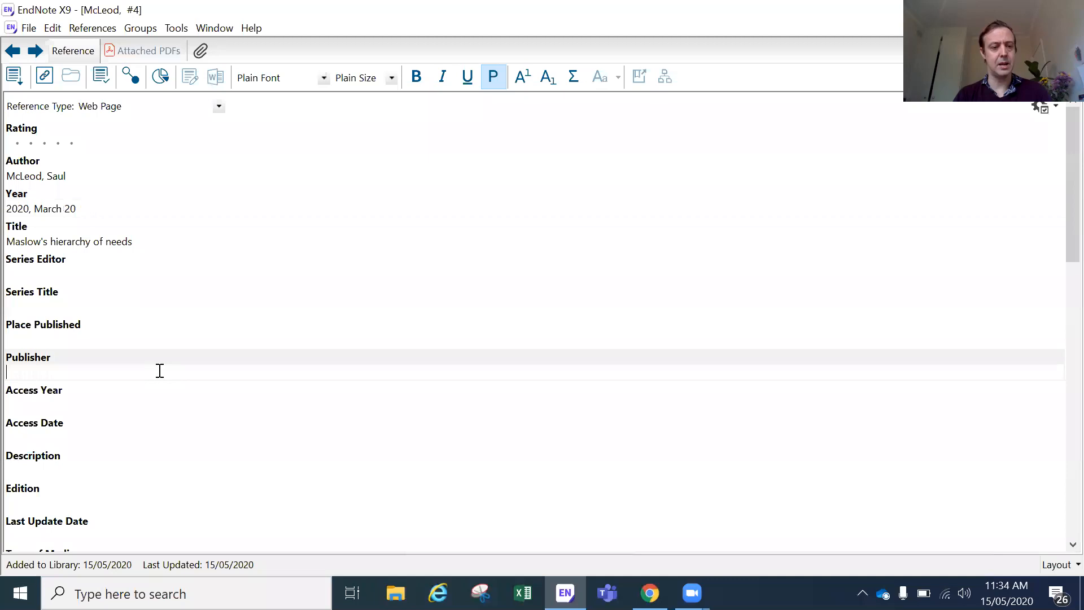
Step: Enter 'Simply Psychology' as the Publisher, after checking the website
scroll(327, 382, "down", 5)
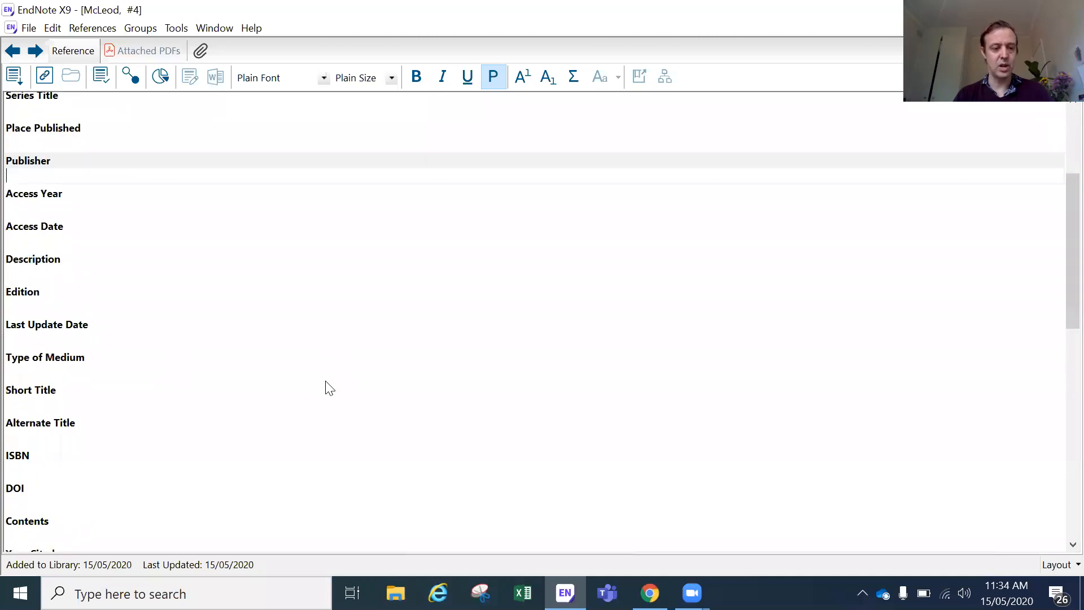
scroll(327, 383, "up", 5)
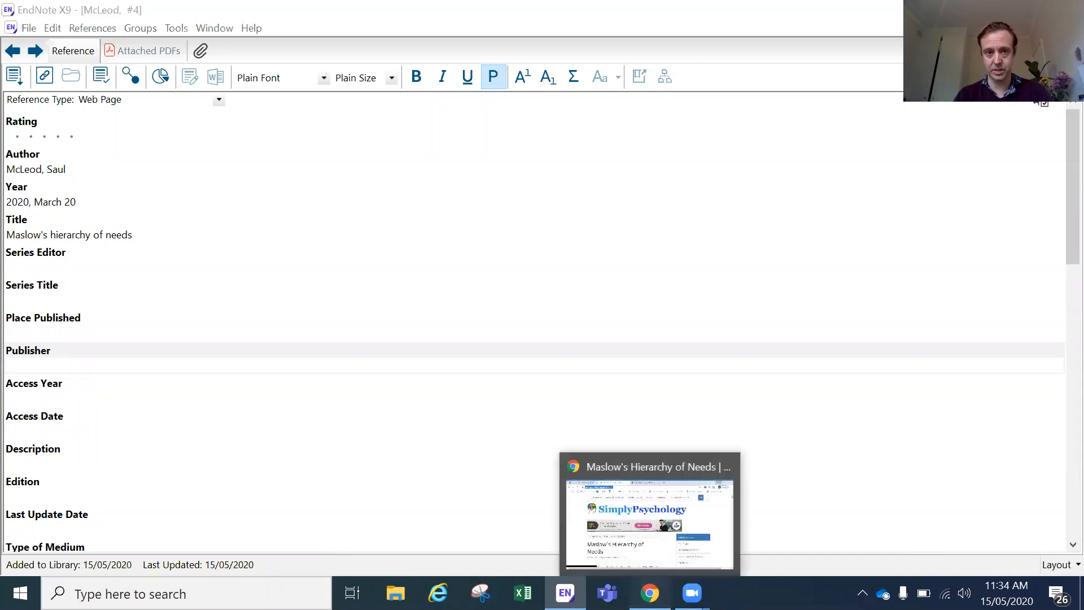
left_click(650, 593)
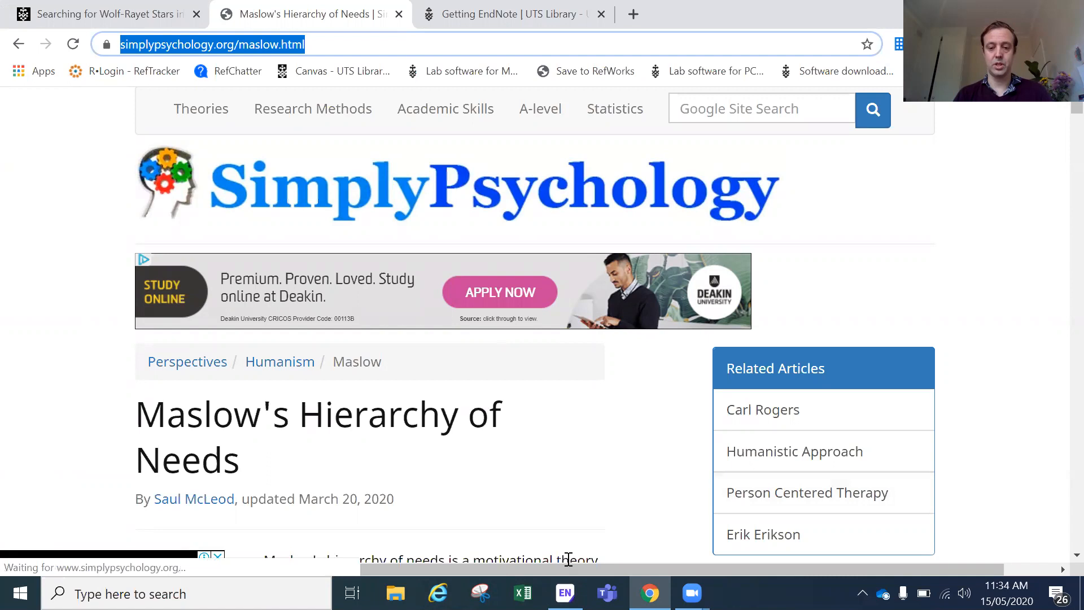
left_click(565, 593)
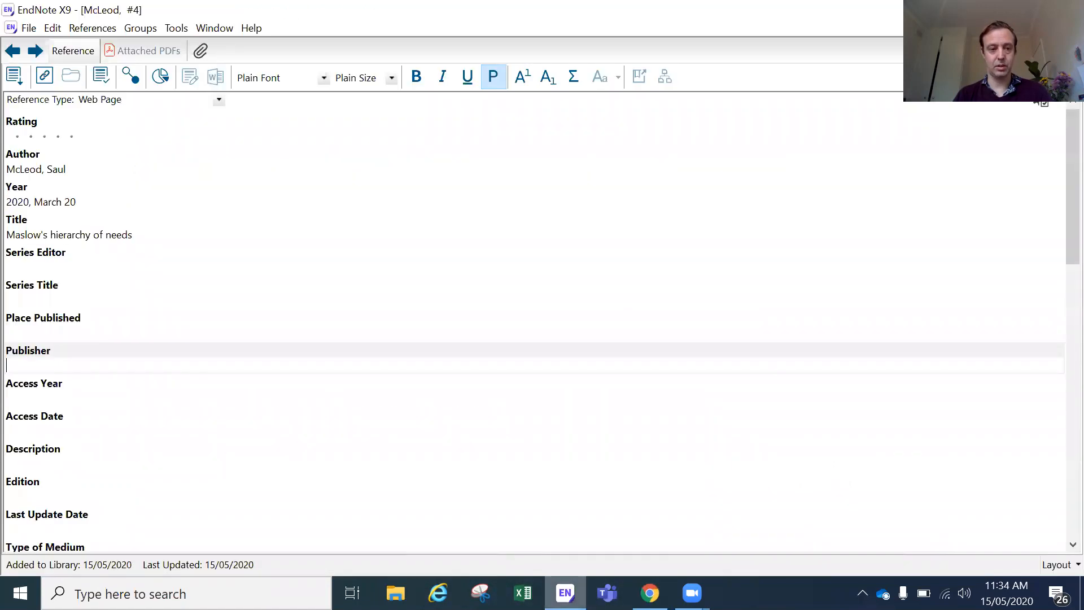
type("Simpl")
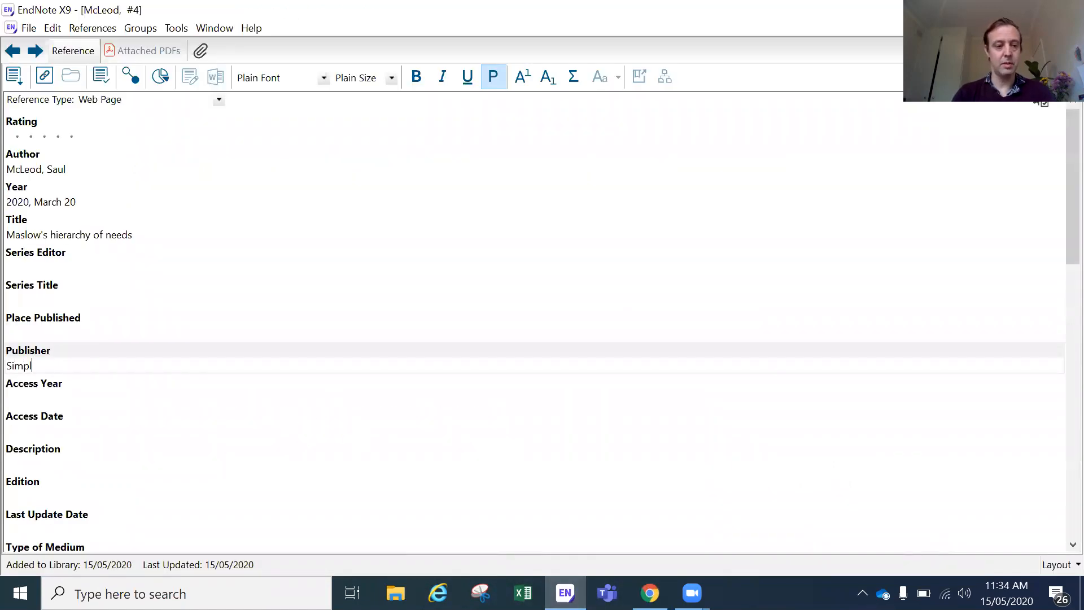
type("y Psychology")
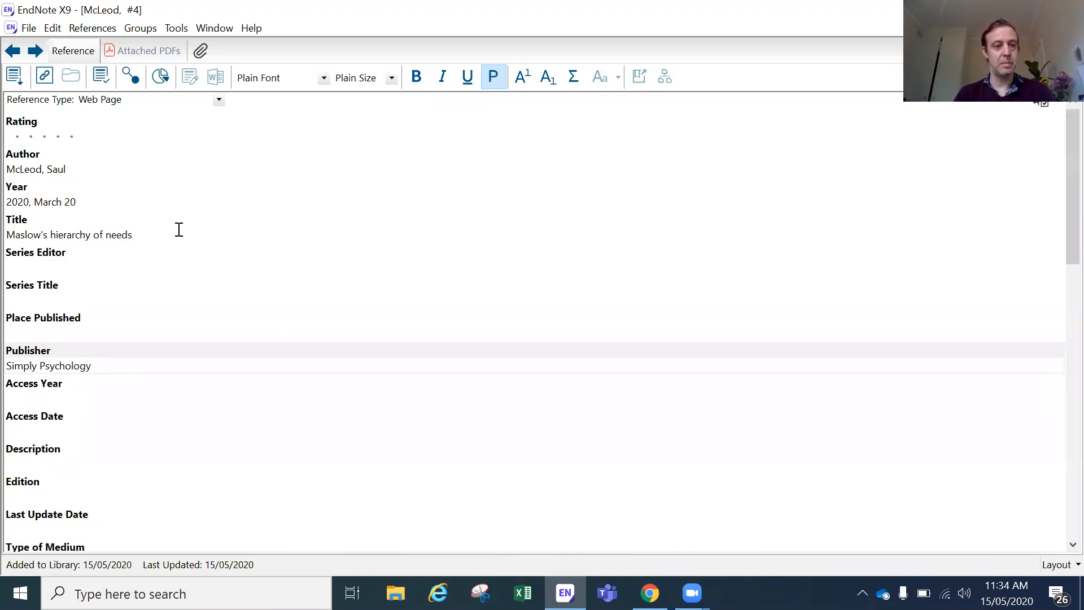
left_click(179, 229)
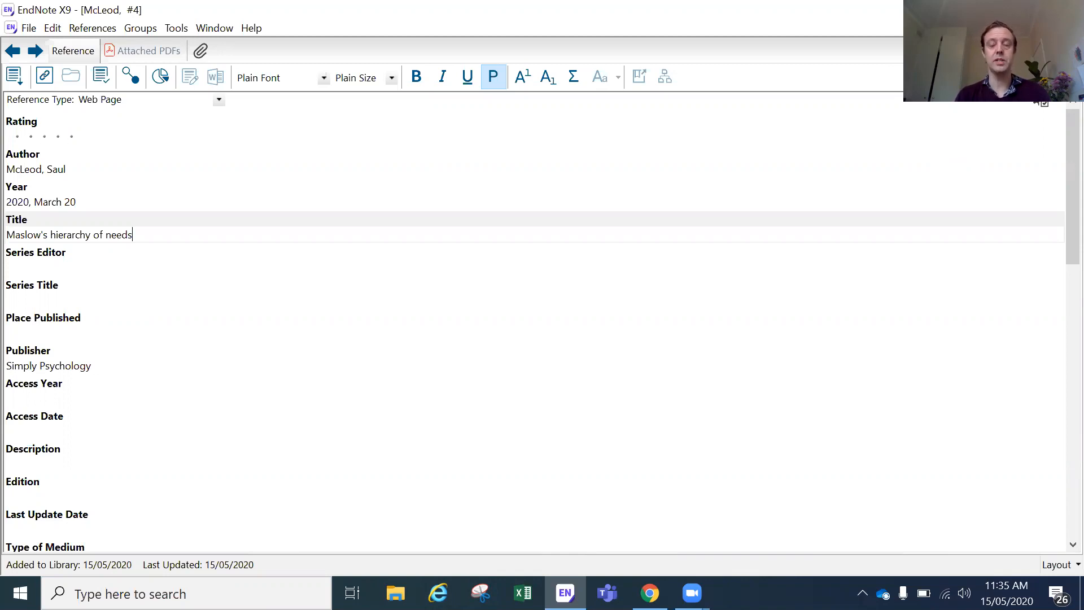
Step: Save the Maslow reference and compare its preview with the Meynet journal article's
key("ctrl+w")
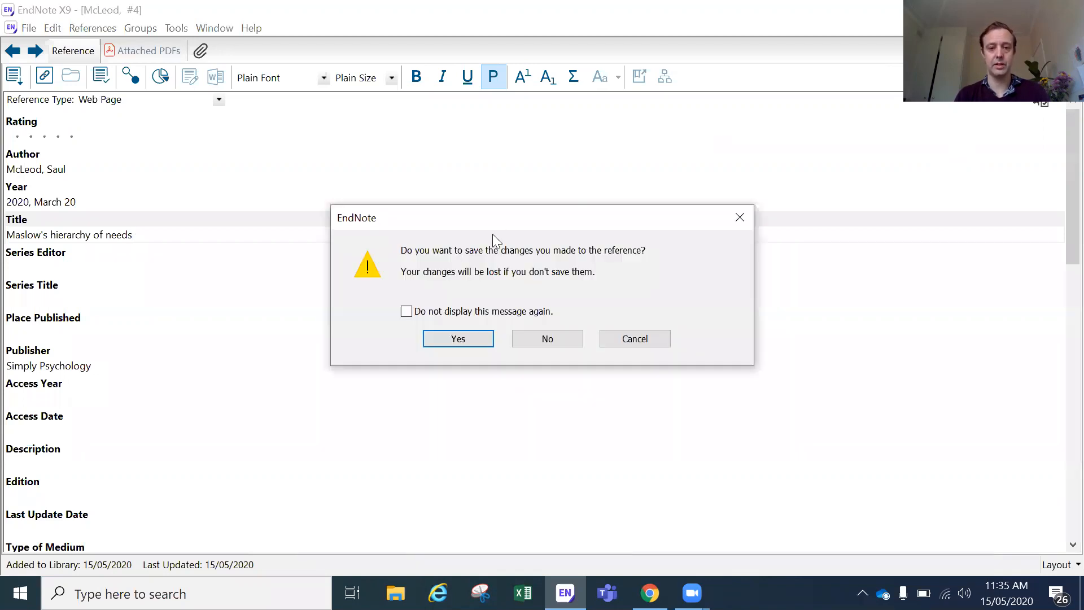
left_click(472, 341)
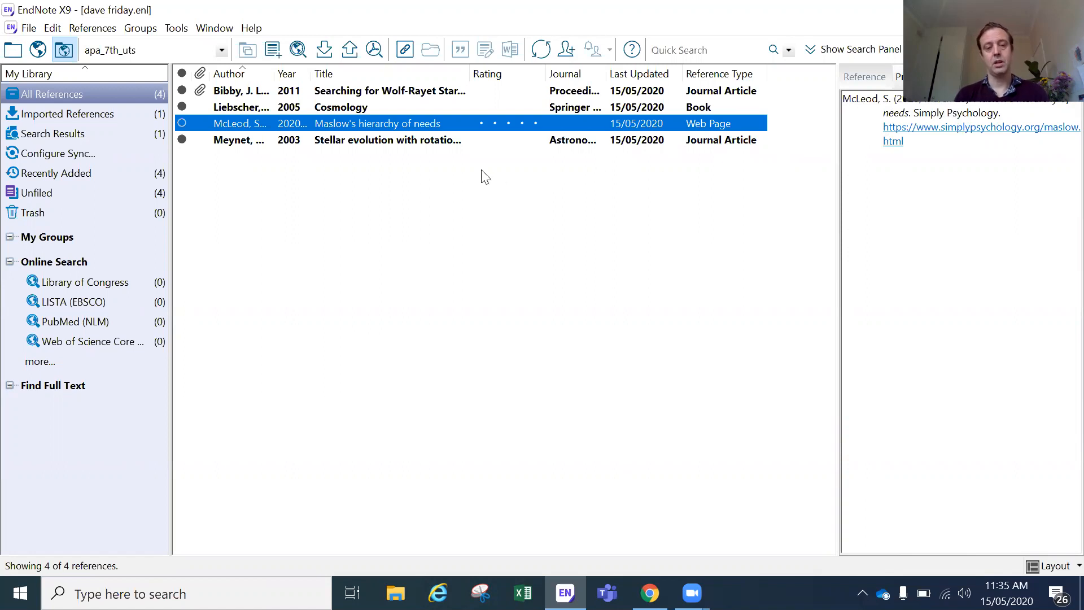
left_click(430, 142)
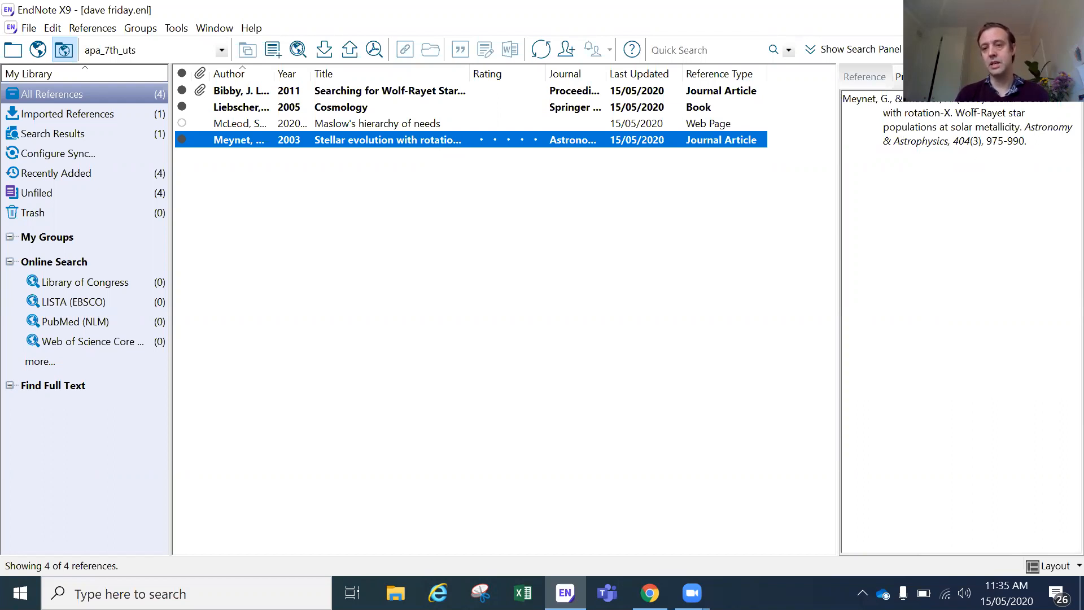
left_click(495, 122)
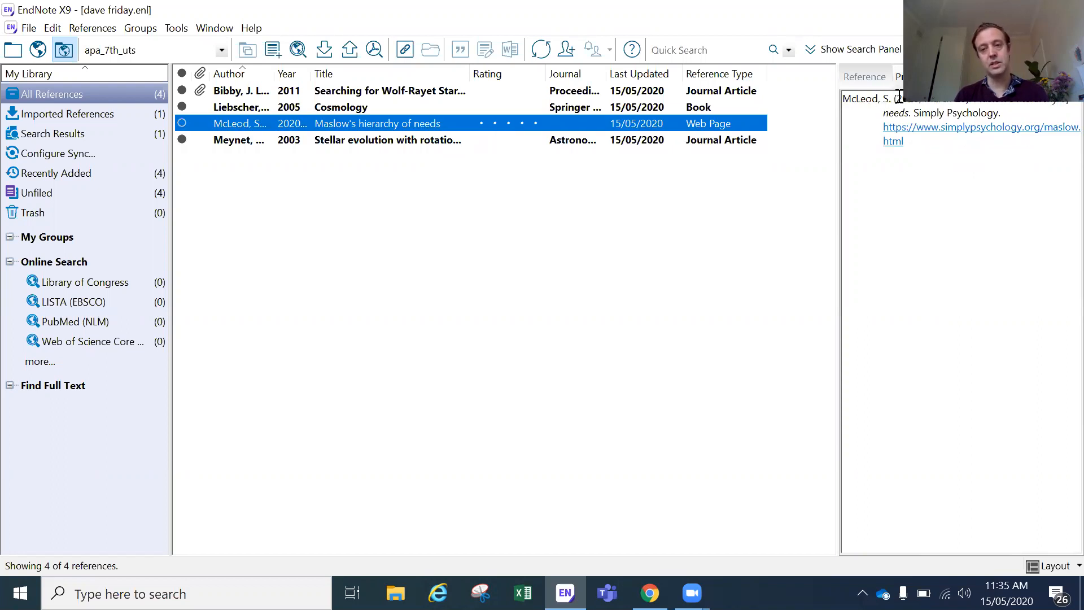
left_click(570, 146)
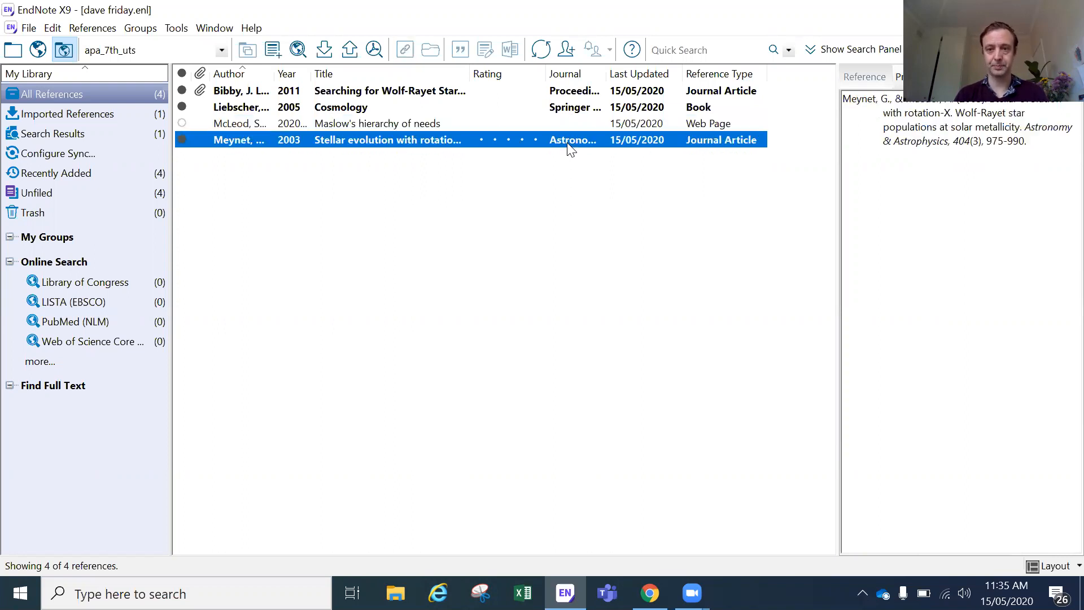
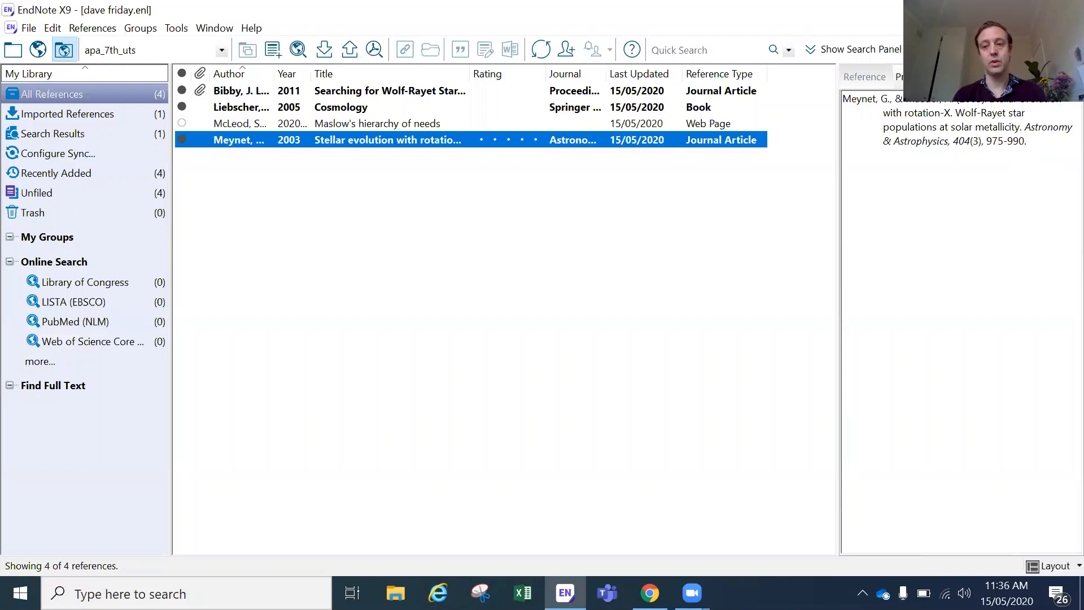
Step: Preview the Liebscher 2005 Cosmology book's APA citation and open the reference for editing
left_click(515, 106)
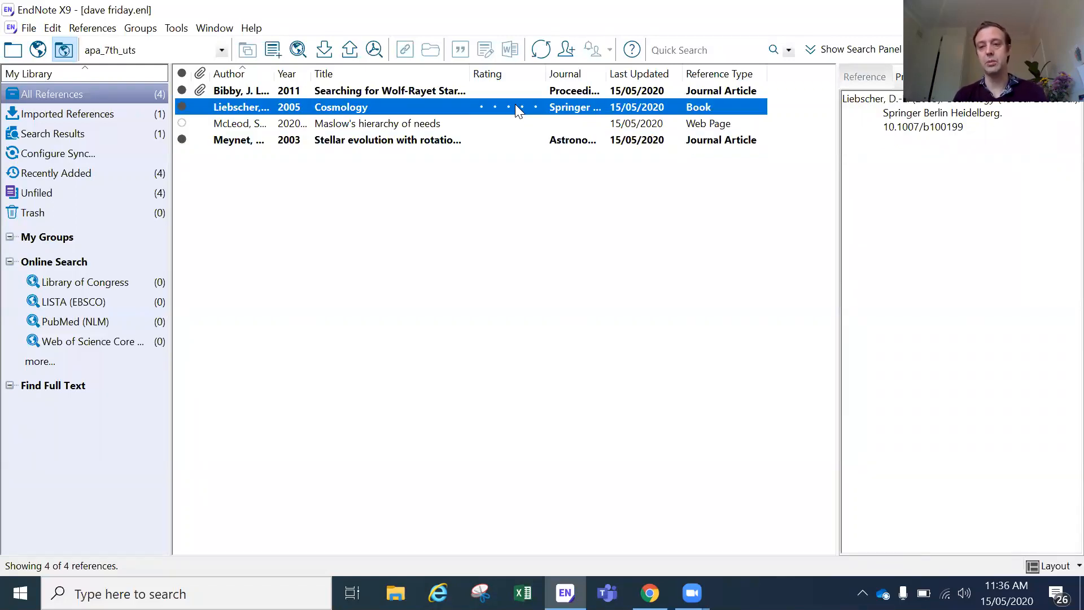
double_click(444, 108)
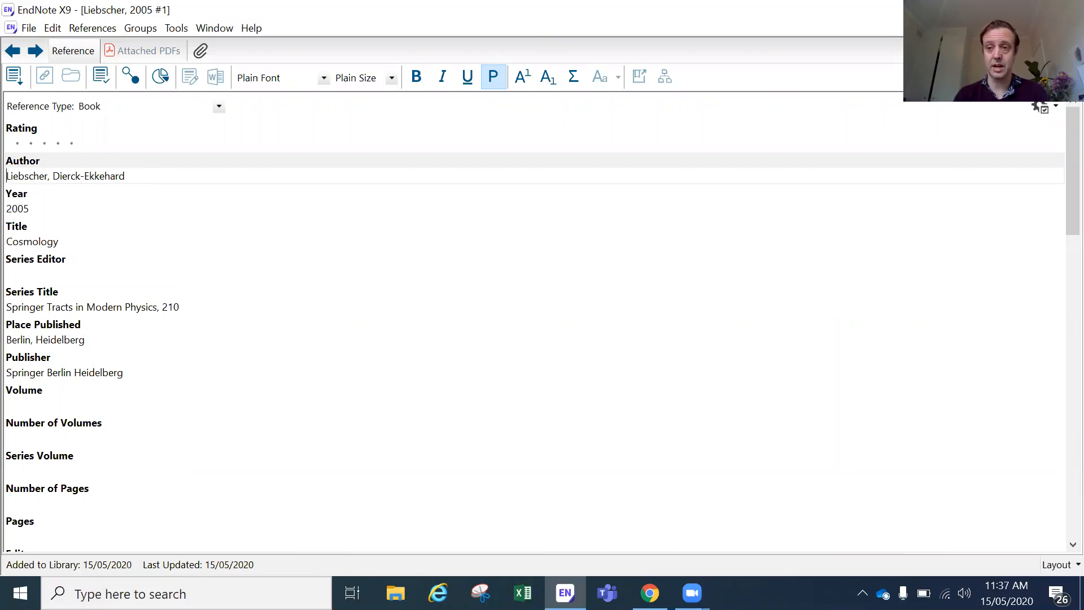
Step: Delete the '1st ed. 2005.' Edition text from the Cosmology reference and save it
left_click(1072, 28)
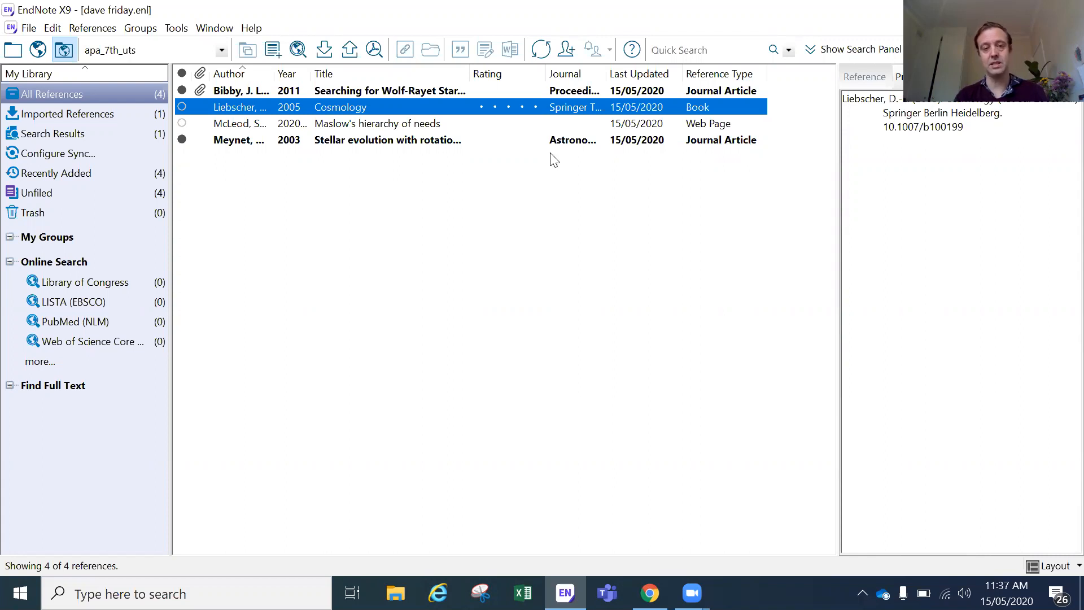
double_click(408, 107)
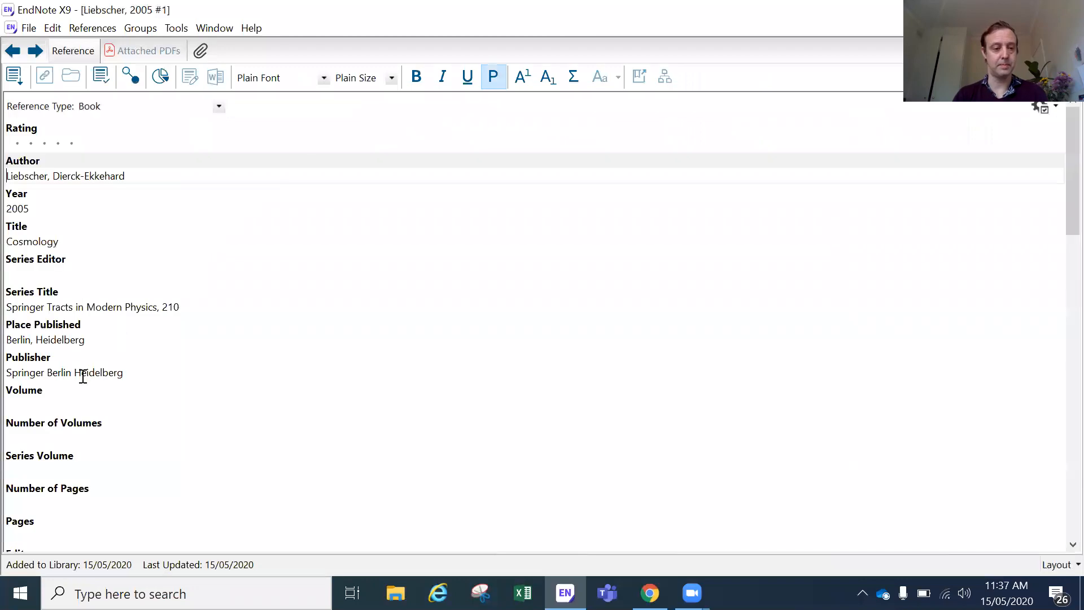
scroll(121, 457, "down", 3)
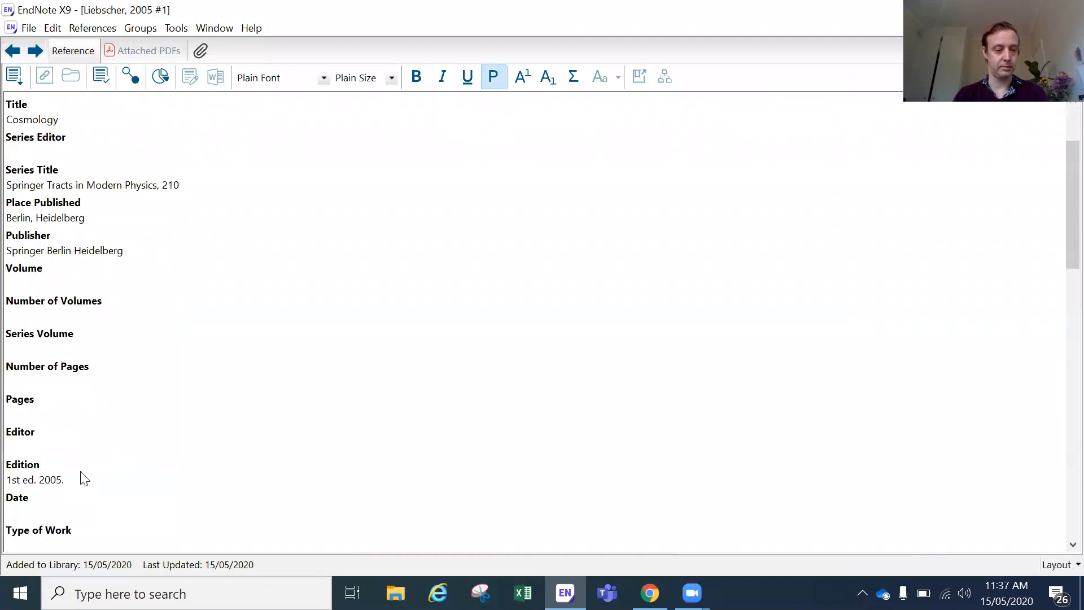
left_click(83, 479)
left_click_drag(67, 481, 3, 481)
key("BackSpace")
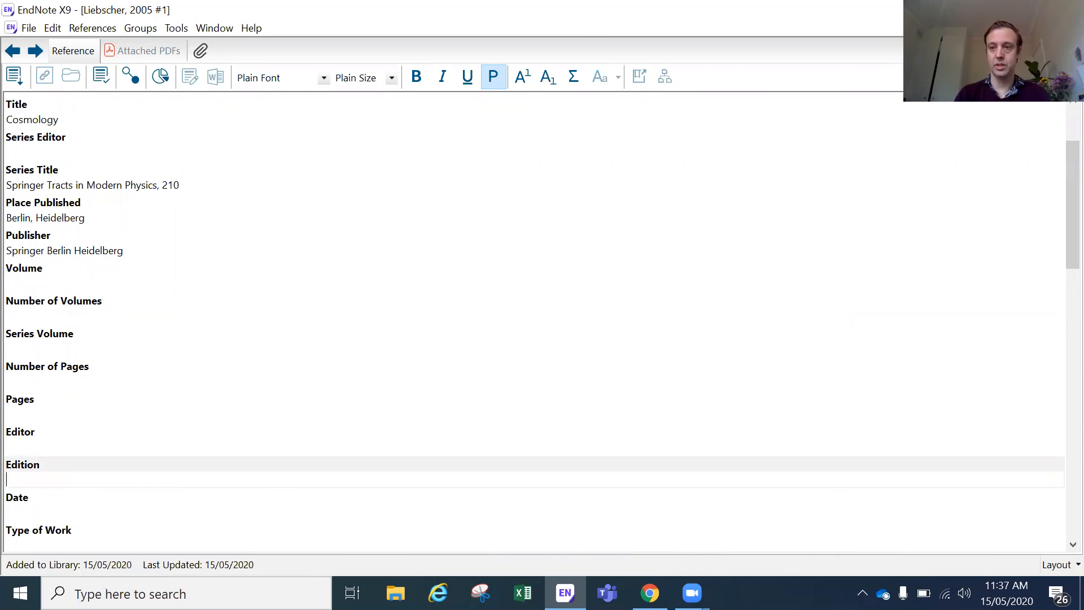
key("ctrl+w")
left_click(471, 339)
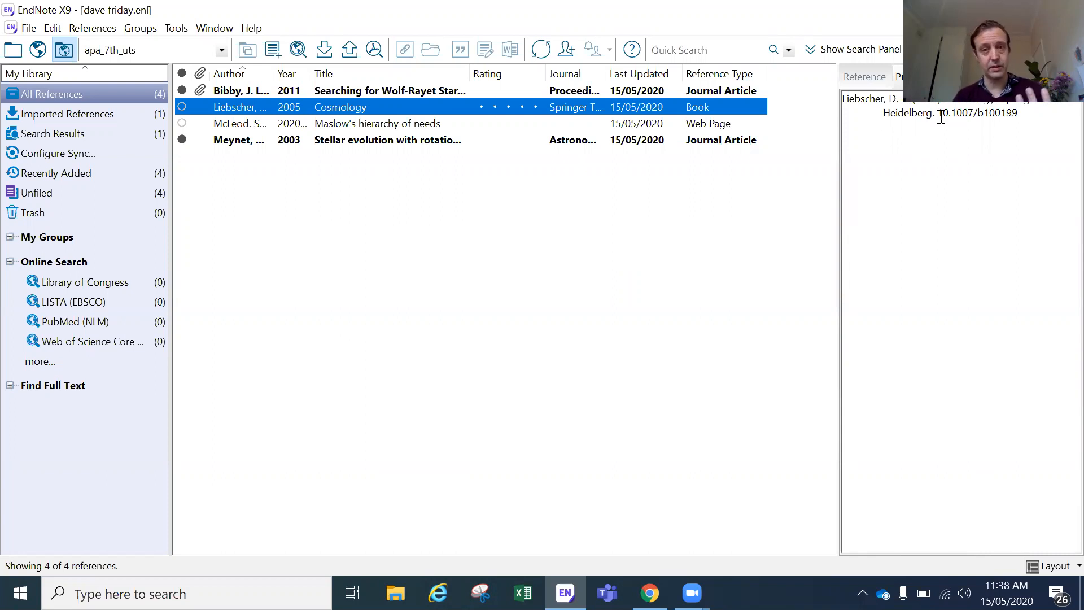
left_click(862, 78)
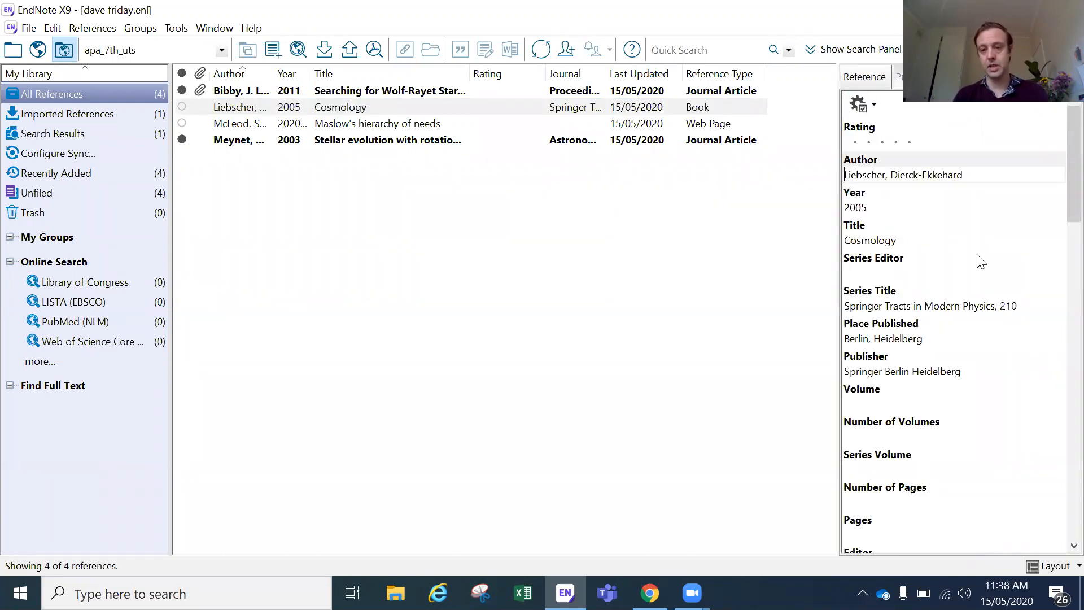
scroll(936, 393, "down", 2)
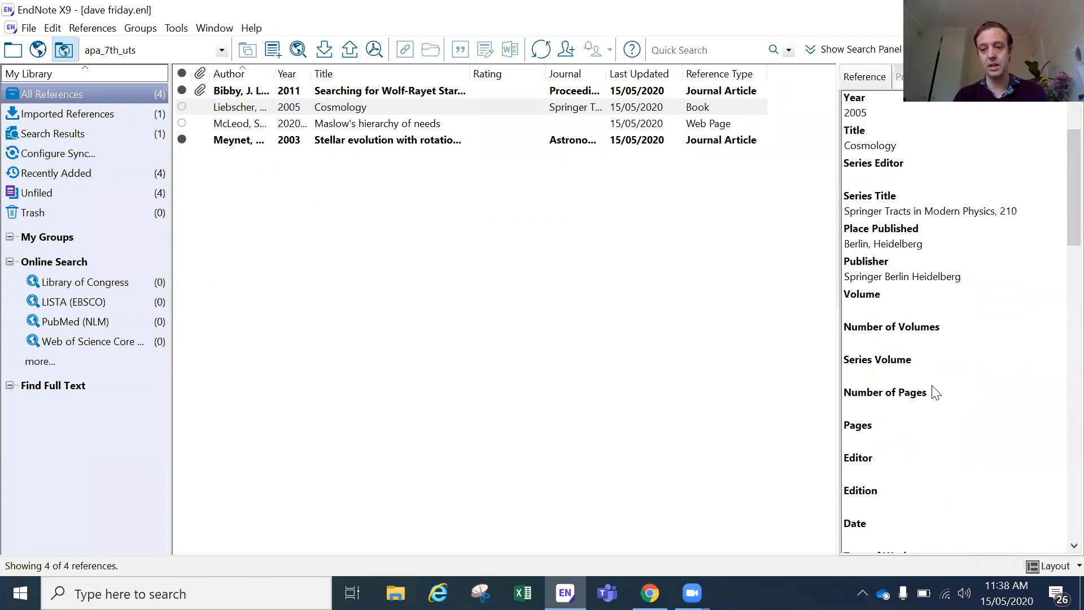
scroll(935, 389, "down", 8)
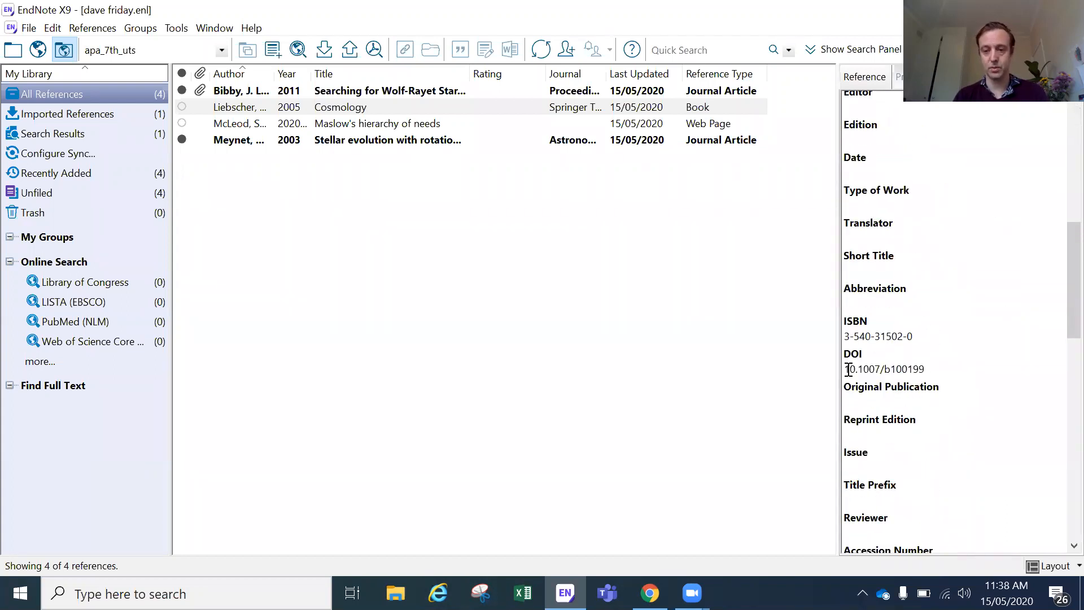
left_click(849, 370)
type("http")
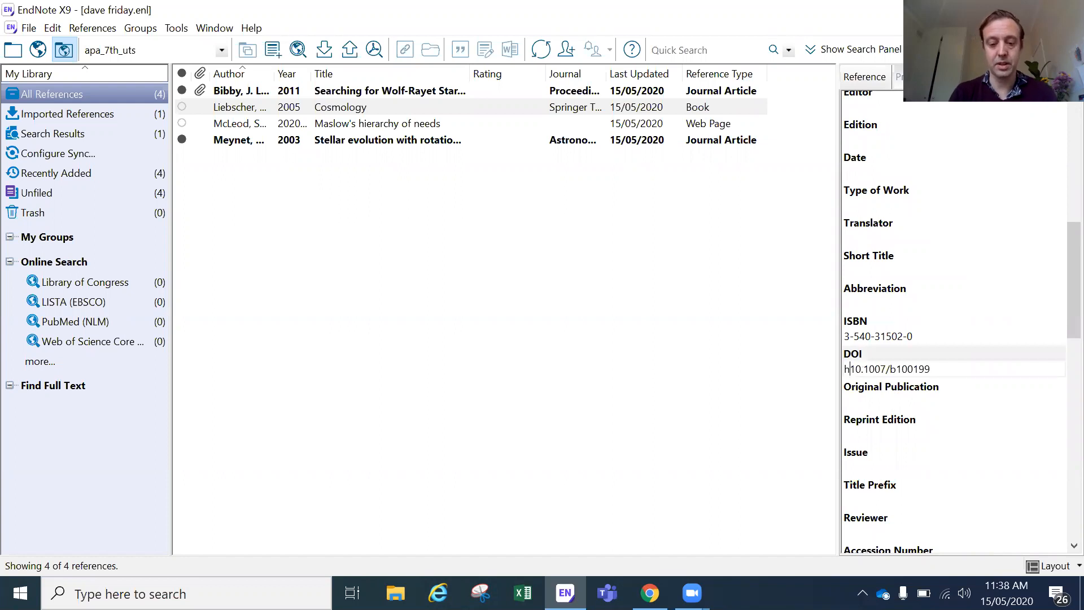
type("s://")
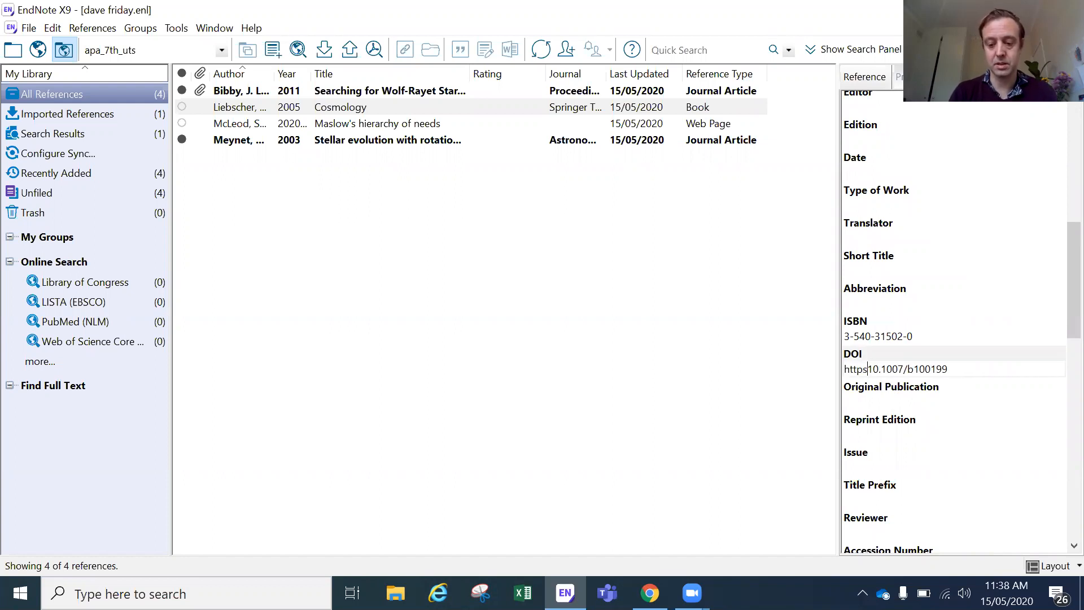
type("doi.org")
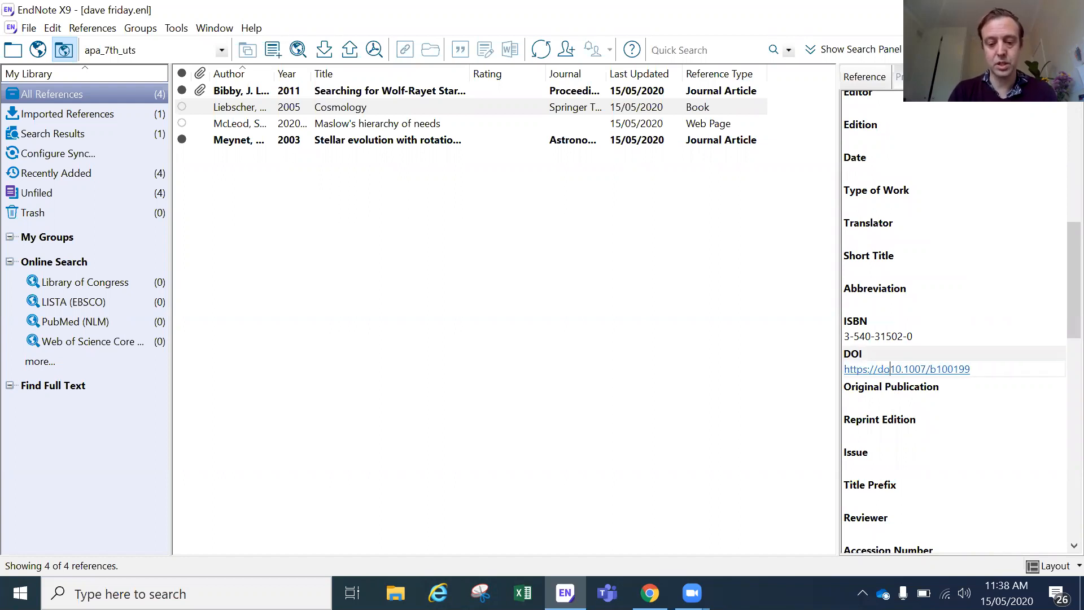
type("/")
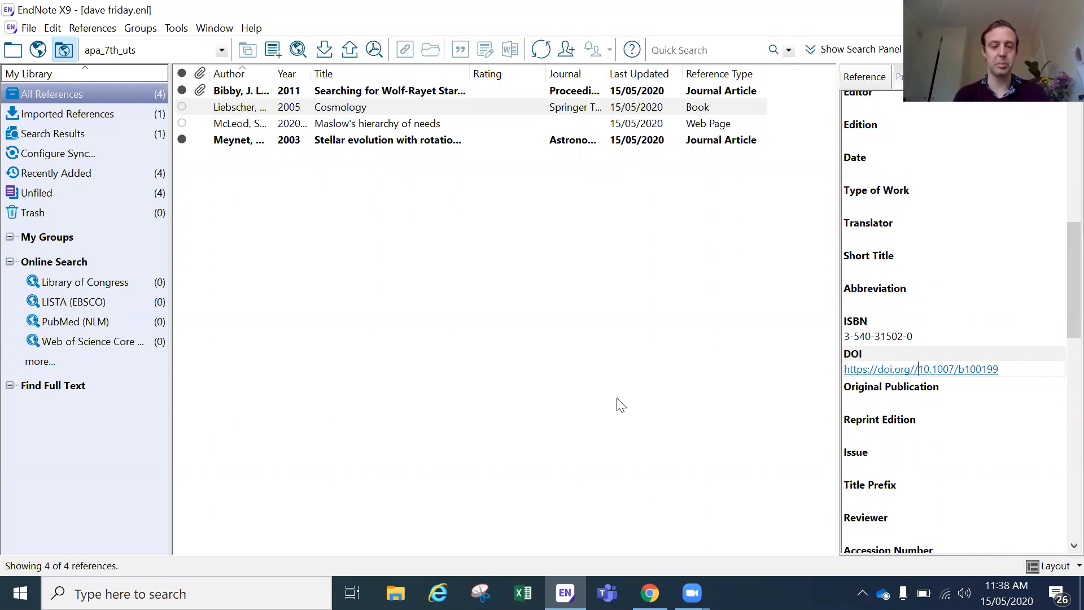
left_click(467, 284)
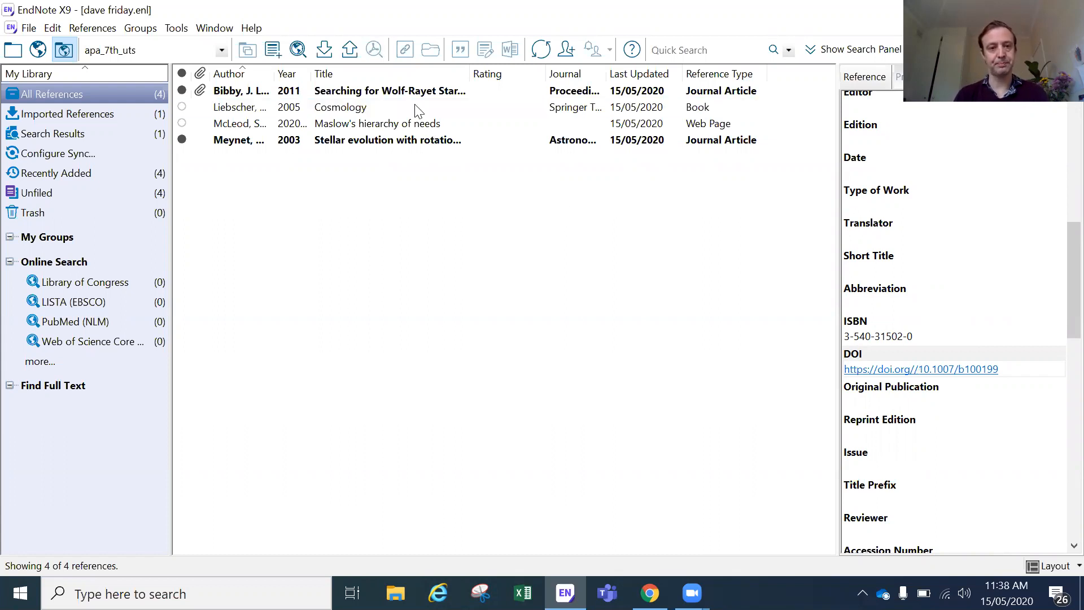
left_click(429, 94)
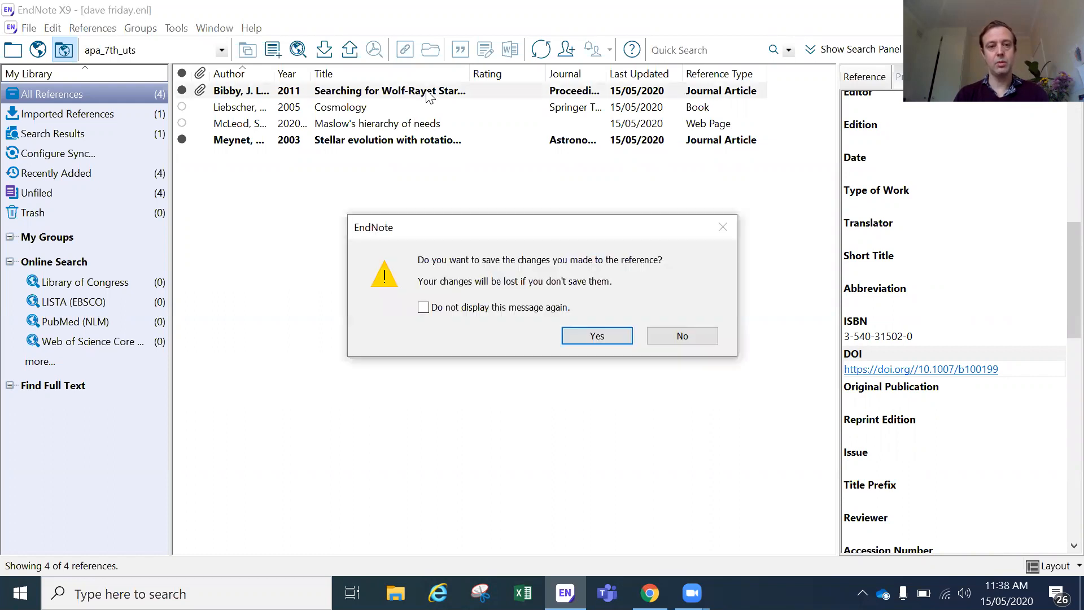
left_click(596, 336)
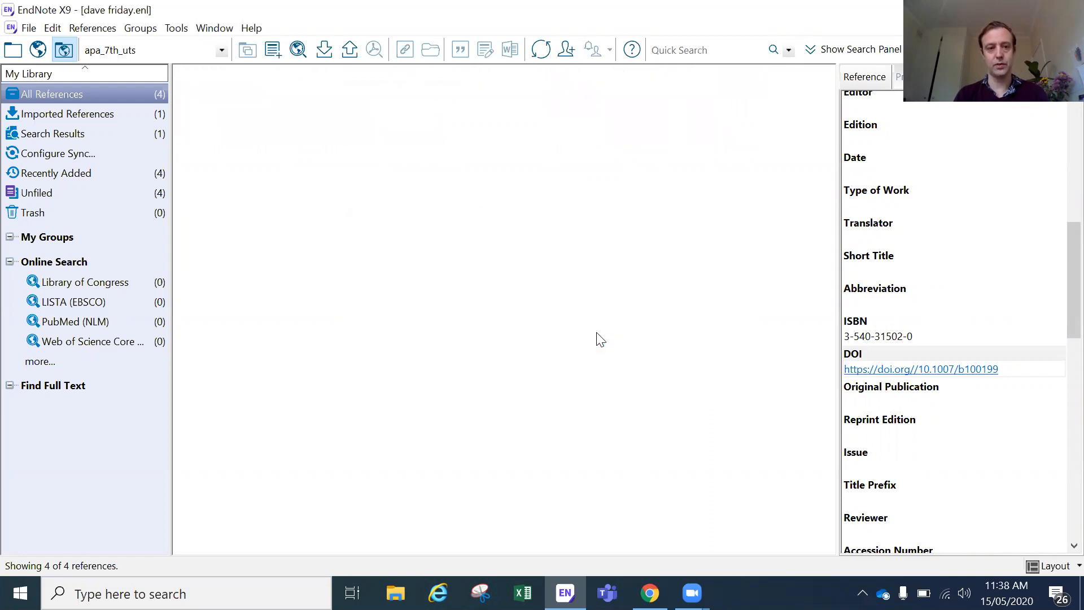
left_click(855, 84)
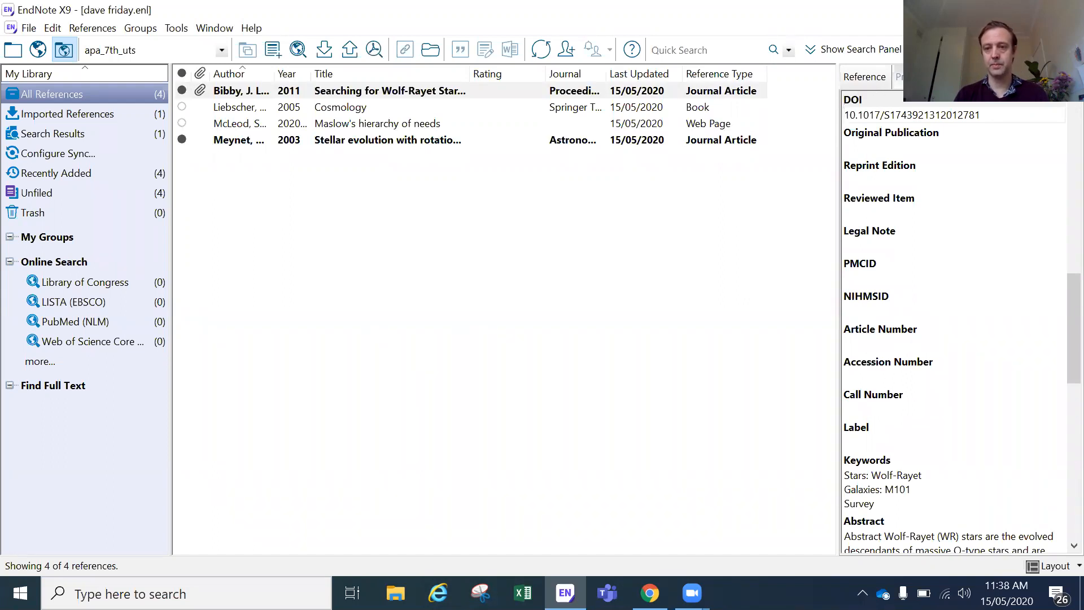
left_click(899, 77)
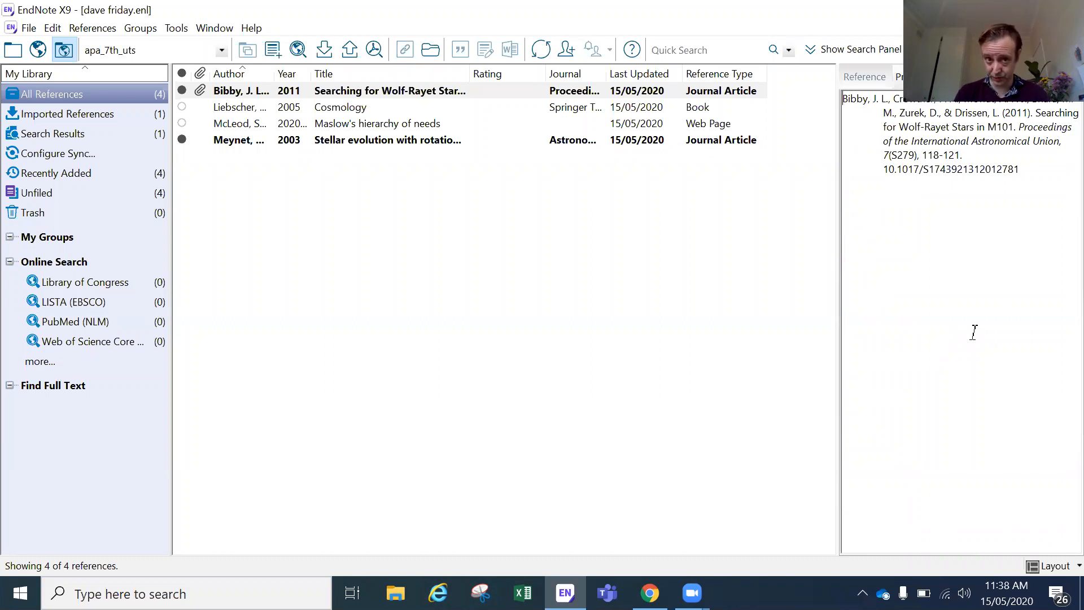
left_click(865, 78)
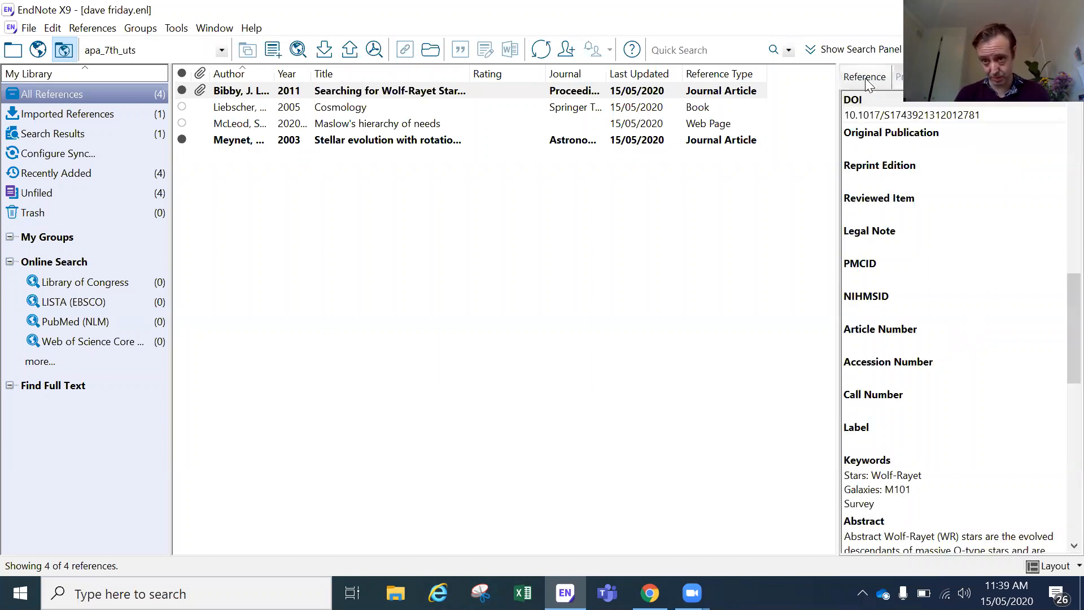
scroll(870, 203, "up", 5)
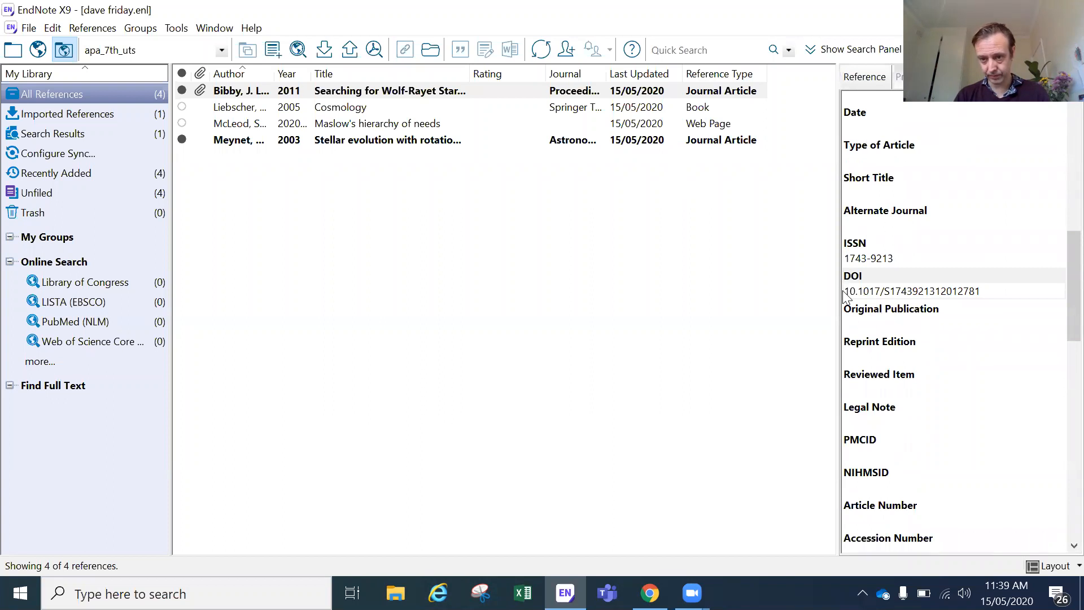
left_click(848, 292)
type("https://")
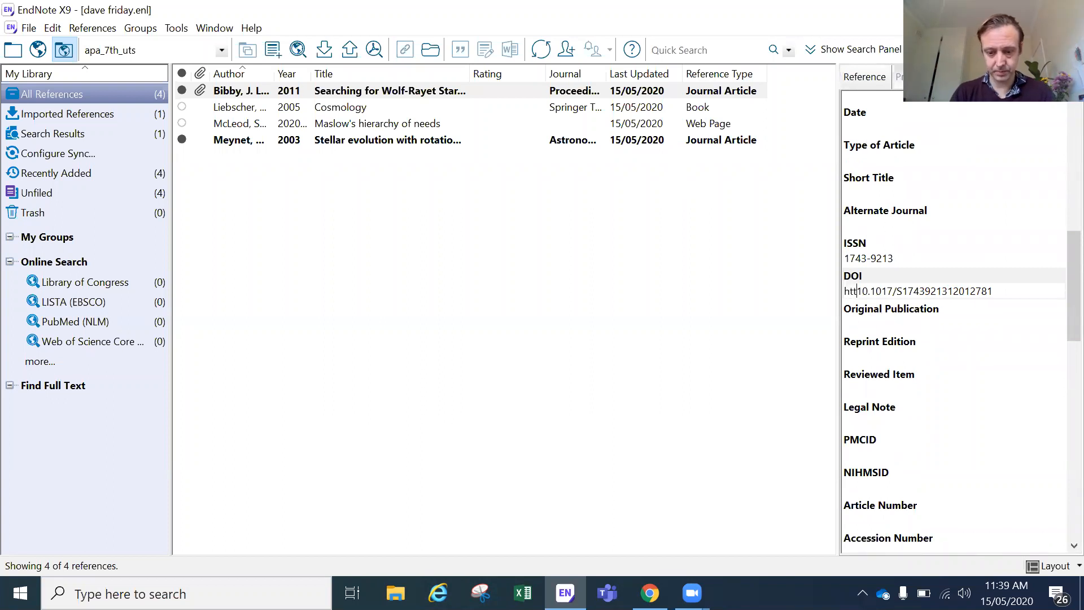
type("doi.org/")
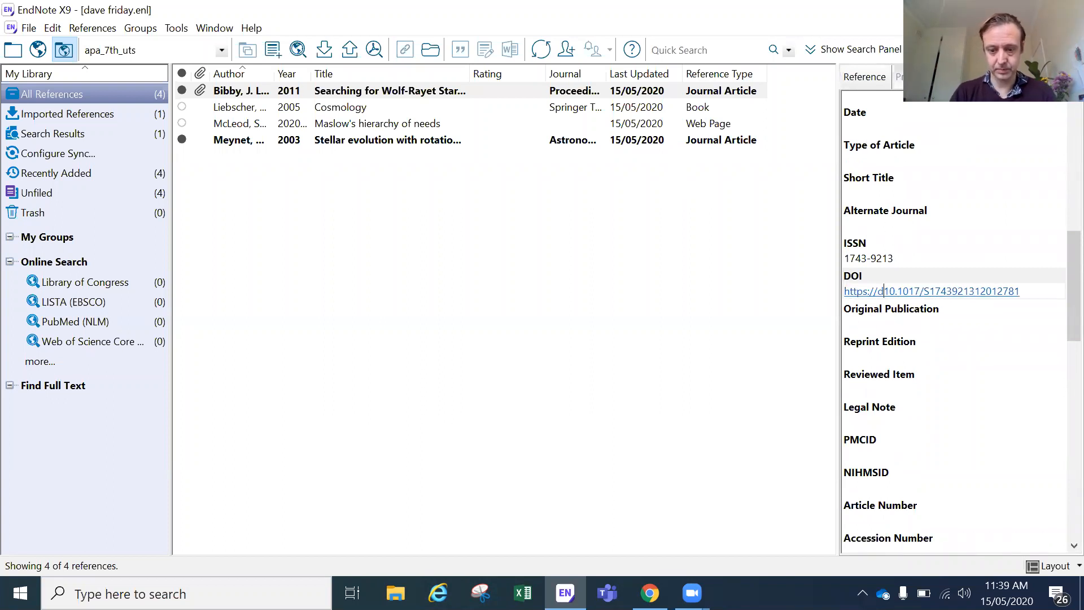
type("/")
Step: Change 'Stars' to lowercase 'stars' in the Bibby title and save the reference
scroll(978, 188, "up", 2)
scroll(977, 188, "up", 5)
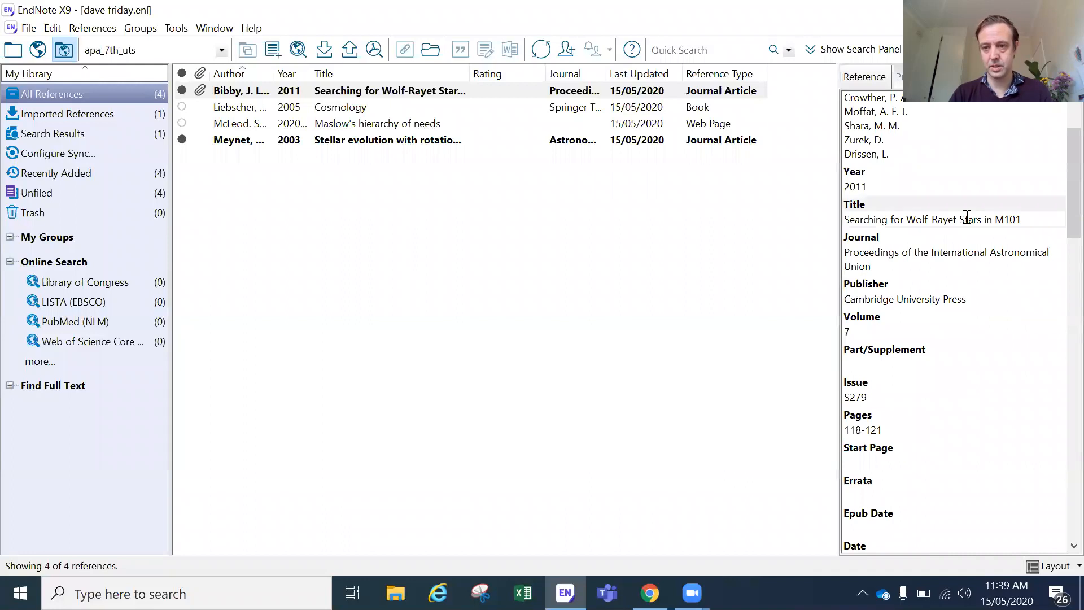
key("BackSpace")
type("s")
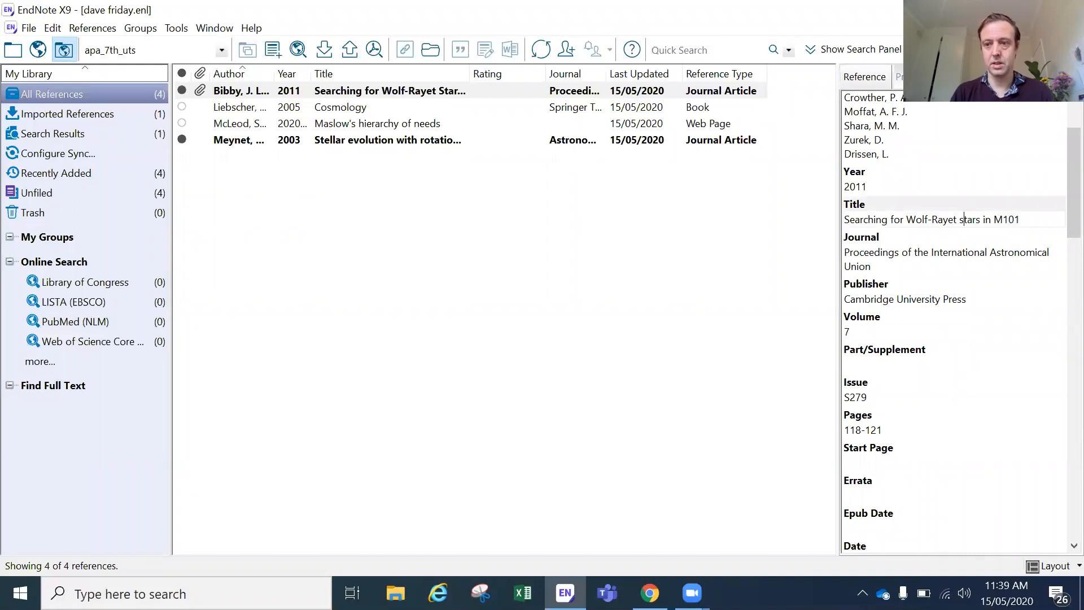
left_click(742, 259)
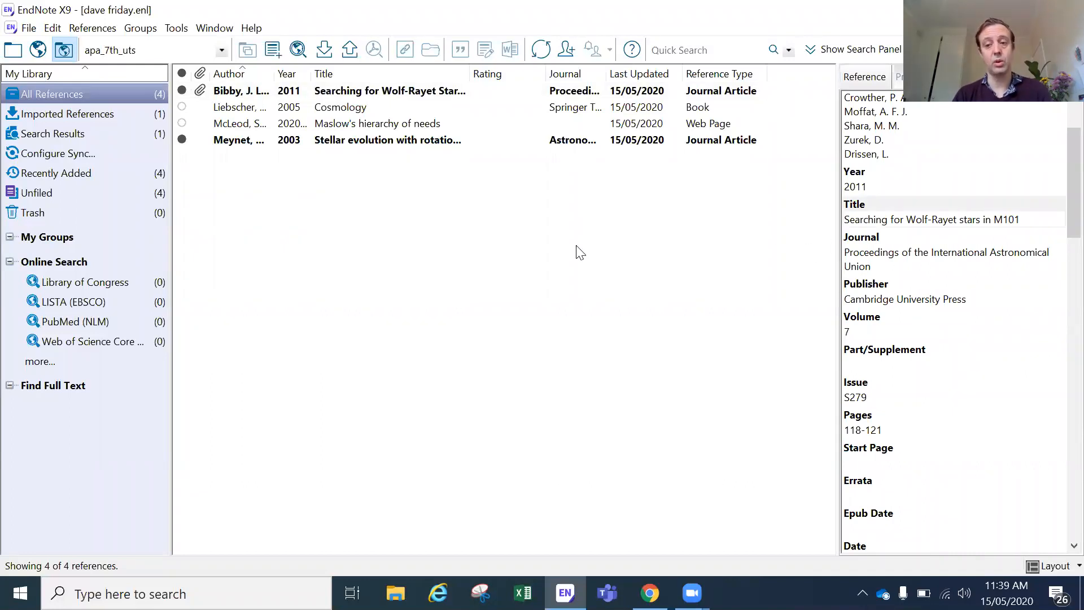
left_click(243, 124)
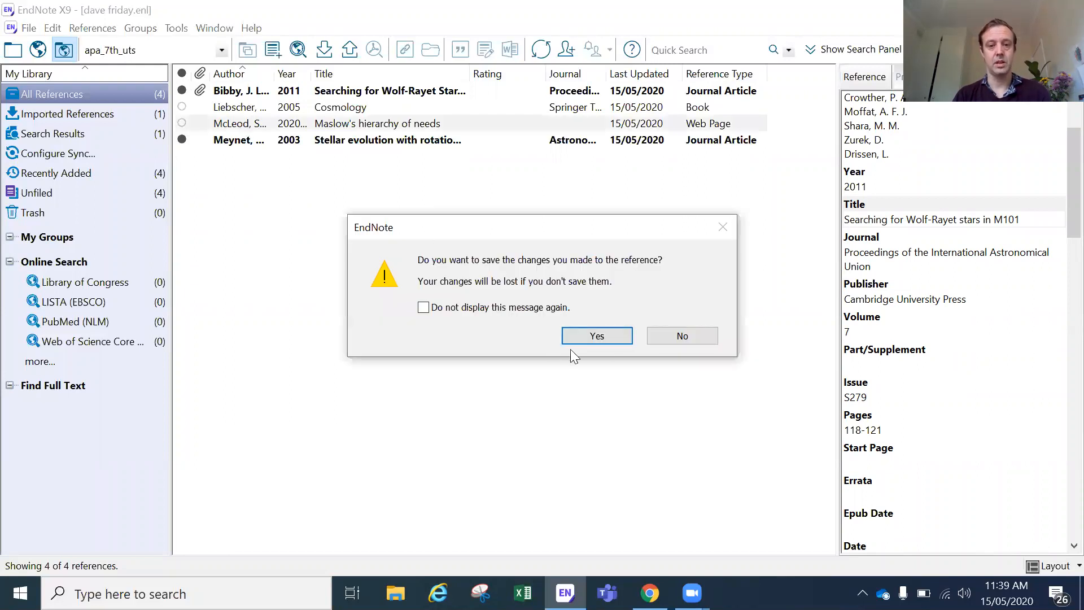
left_click(604, 343)
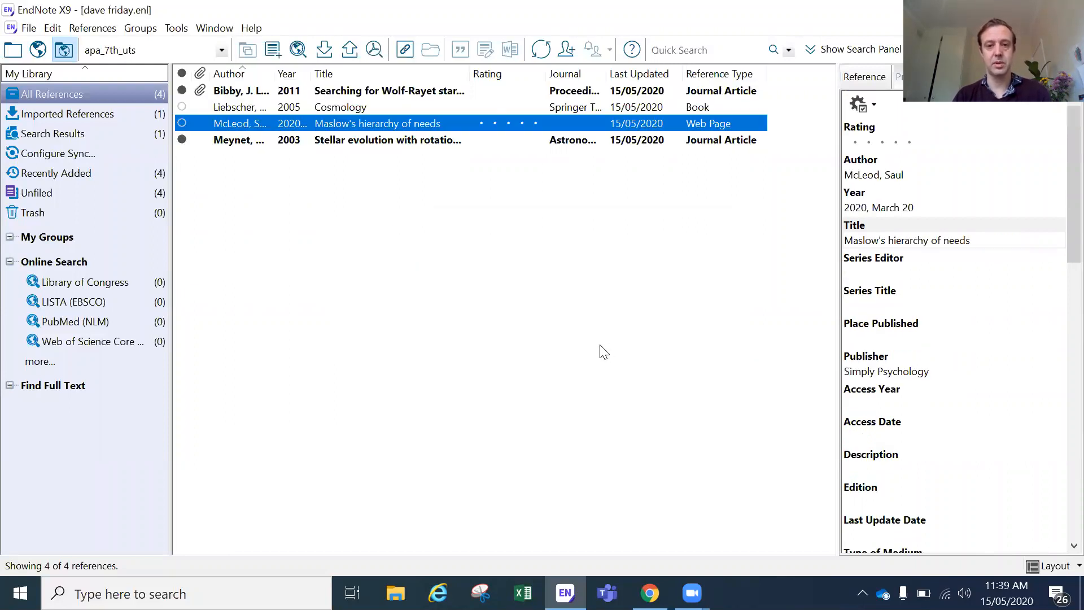
Step: Create a custom group under My Groups named 'Wolf Rayet Stars'
left_click(473, 358)
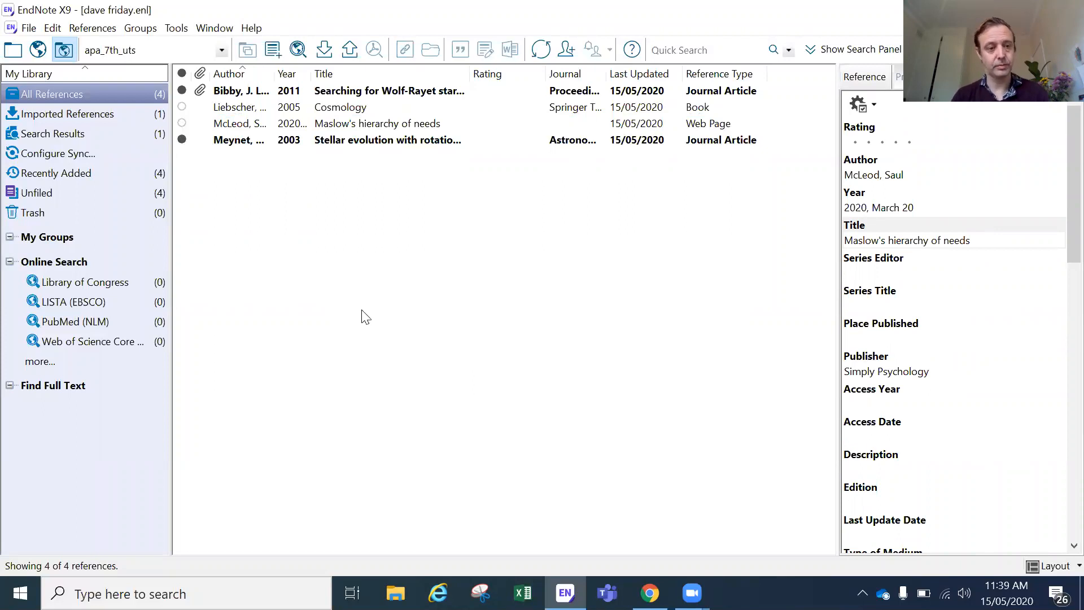
right_click(56, 238)
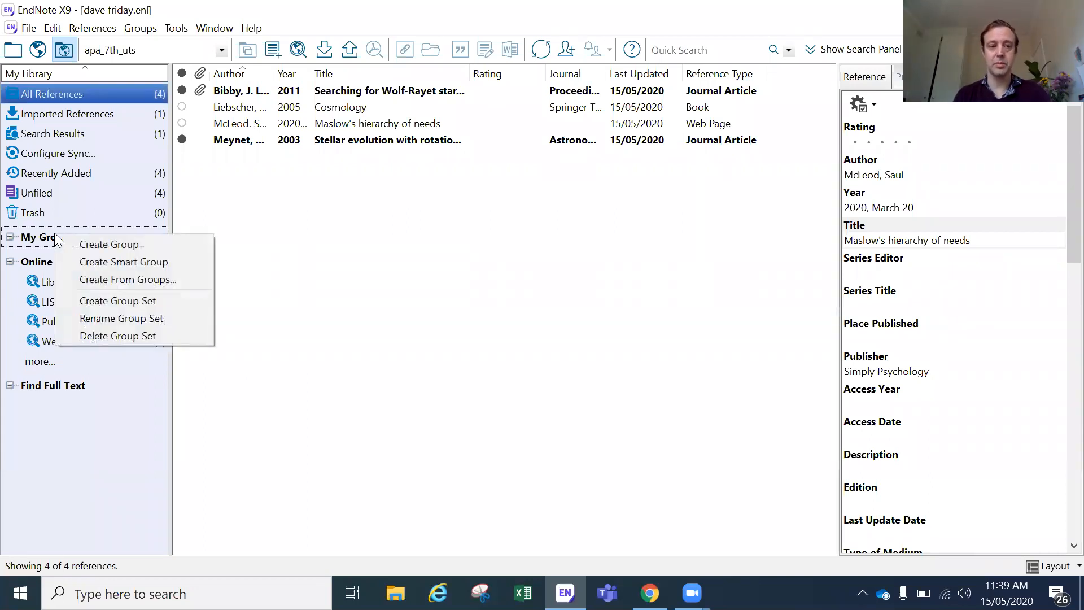
left_click(84, 238)
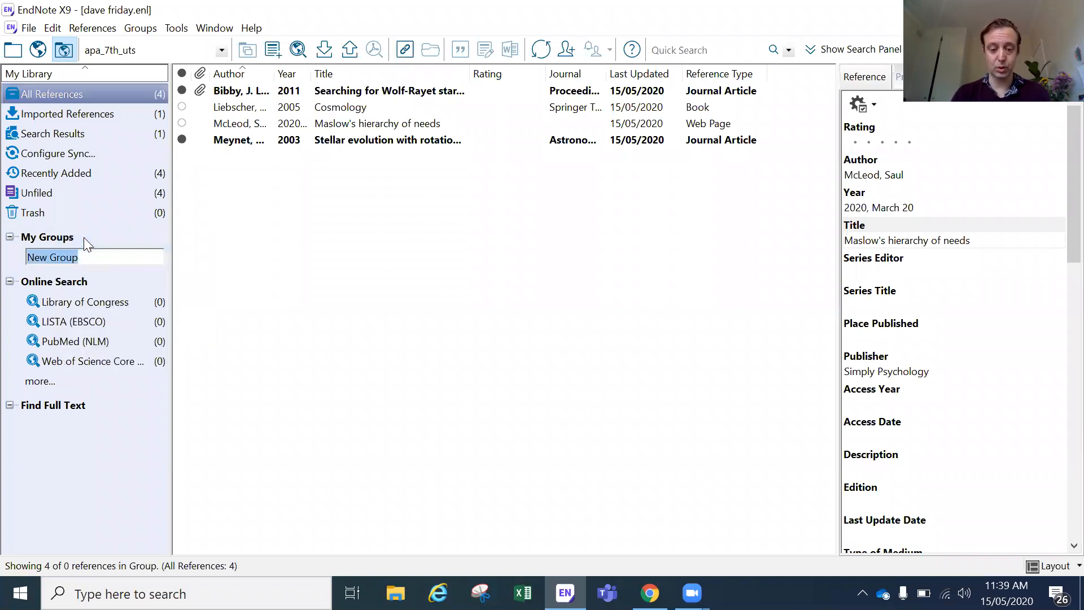
type("Stars")
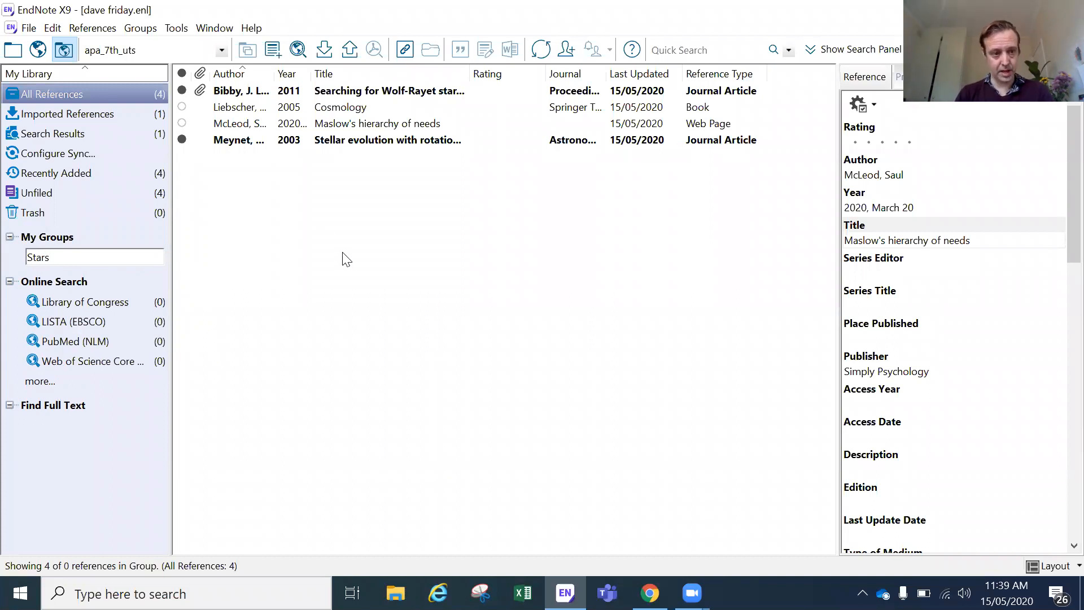
key("BackSpace")
key("BackSpace")
key("BackSpace")
key("BackSpace")
key("BackSpace")
type("Wol")
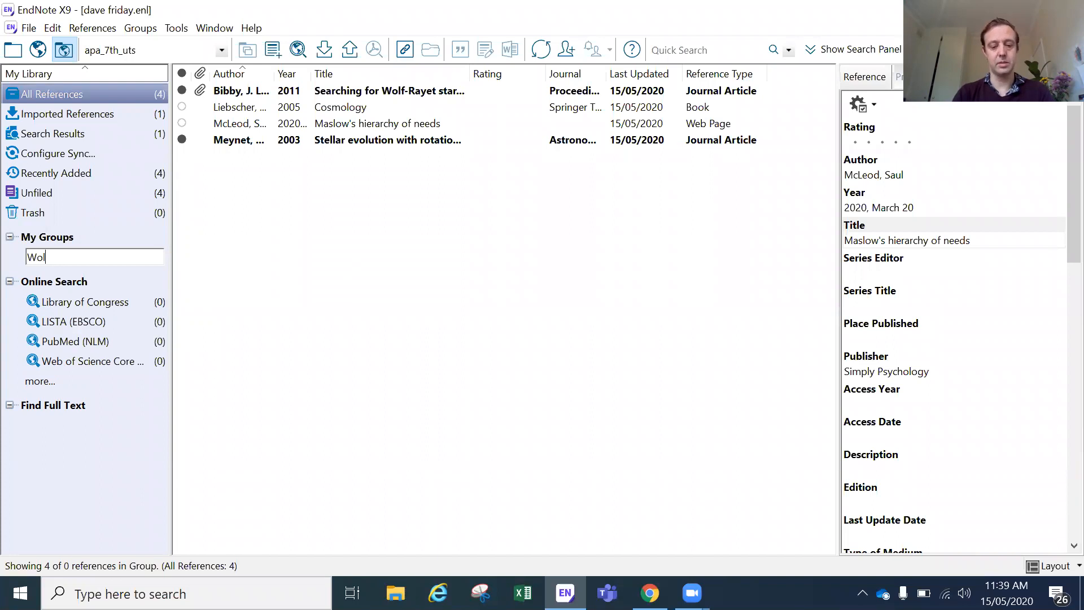
type("f Rayet Stars")
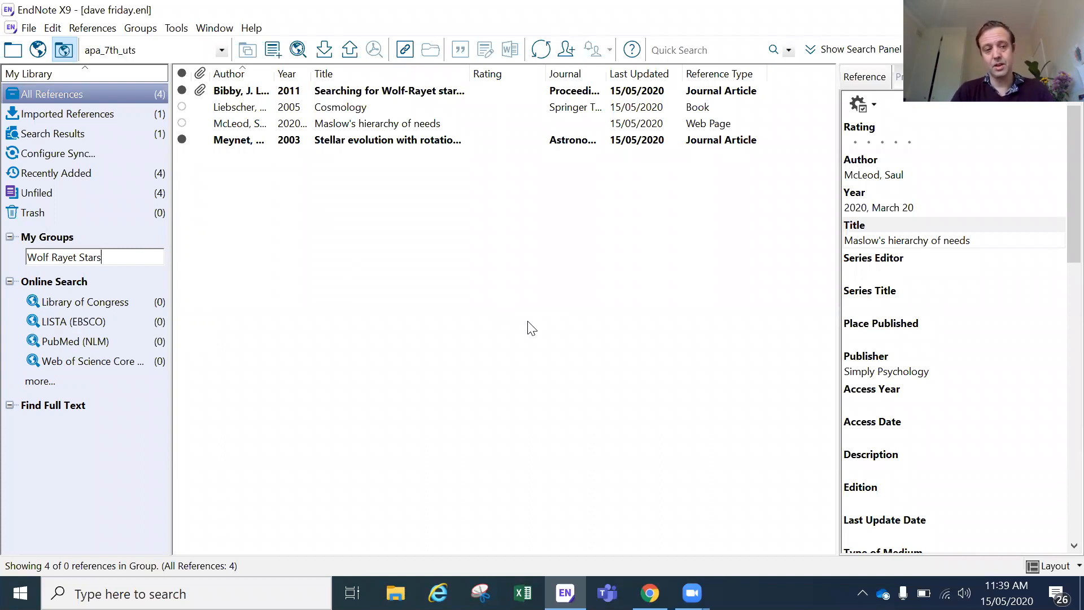
key("Return")
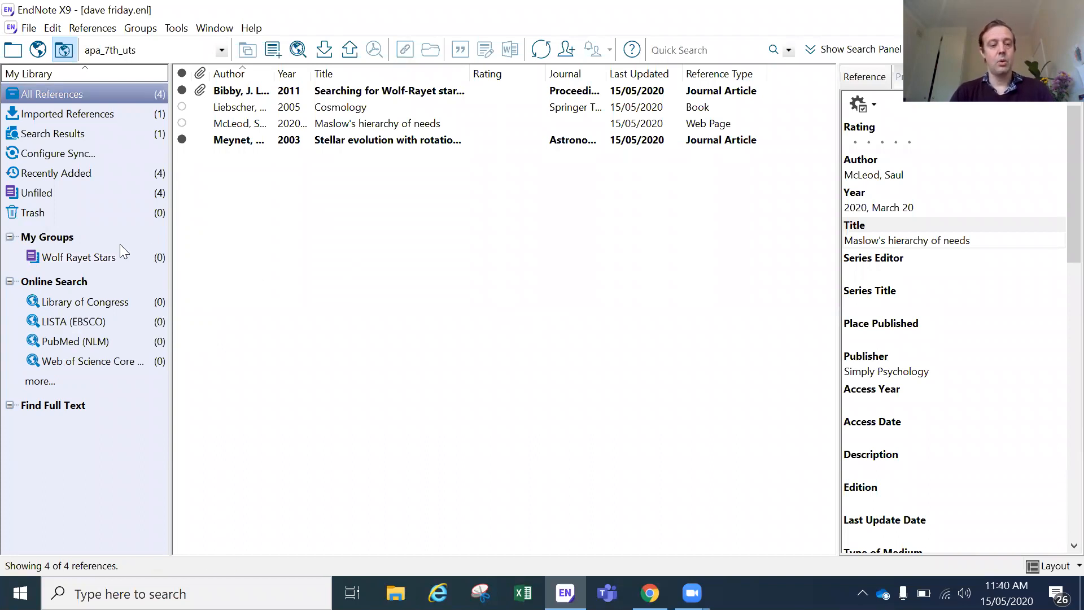
left_click(368, 145)
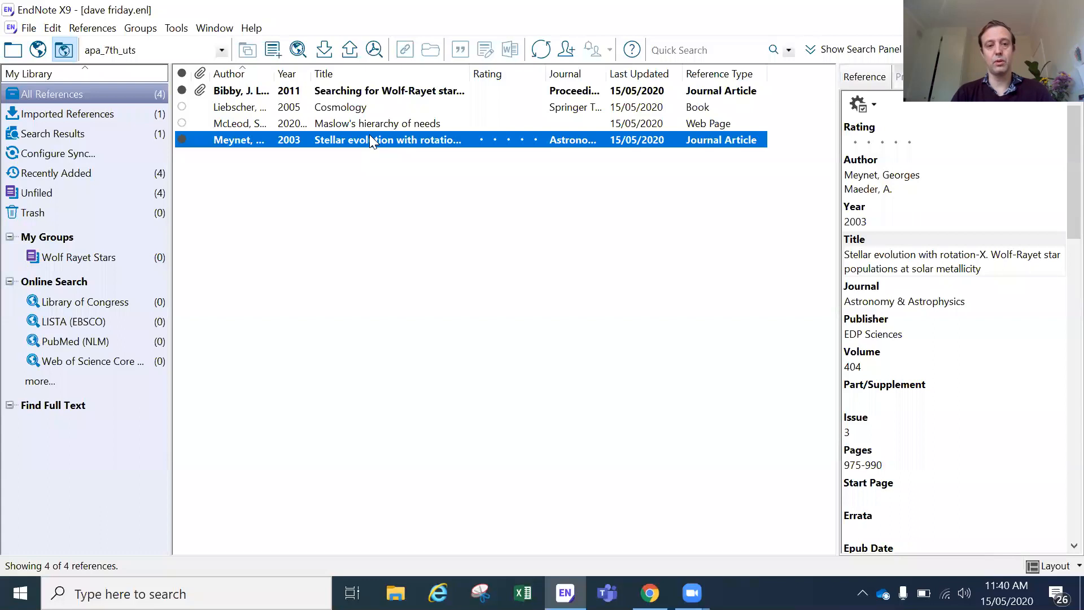
Step: Add the Meynet 2003 and Bibby 2011 references to Wolf Rayet Stars and view the group
left_click_drag(370, 136, 96, 263)
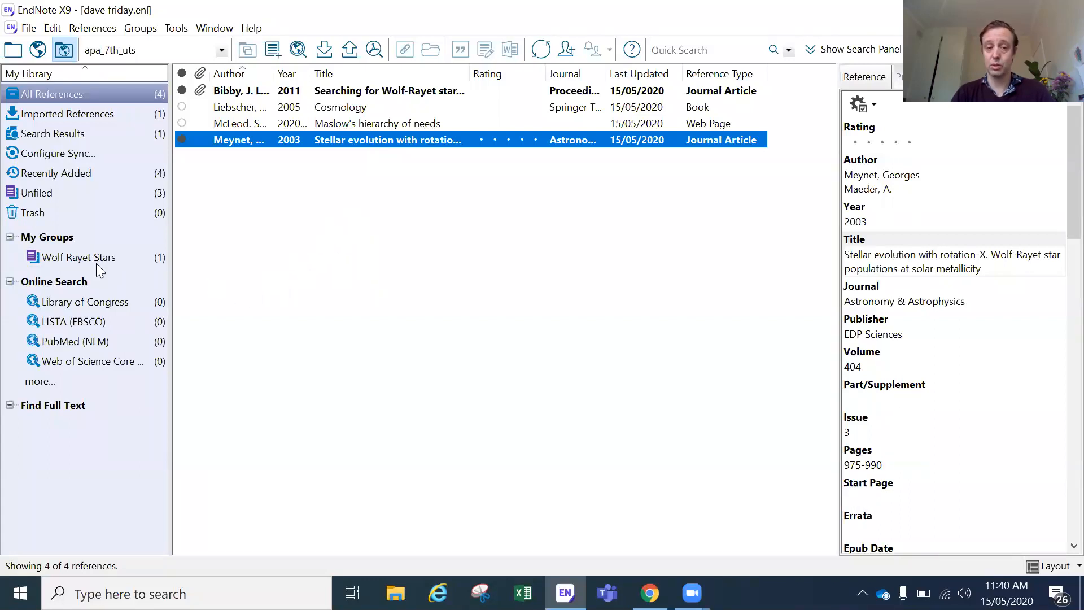
left_click(337, 91)
right_click(337, 91)
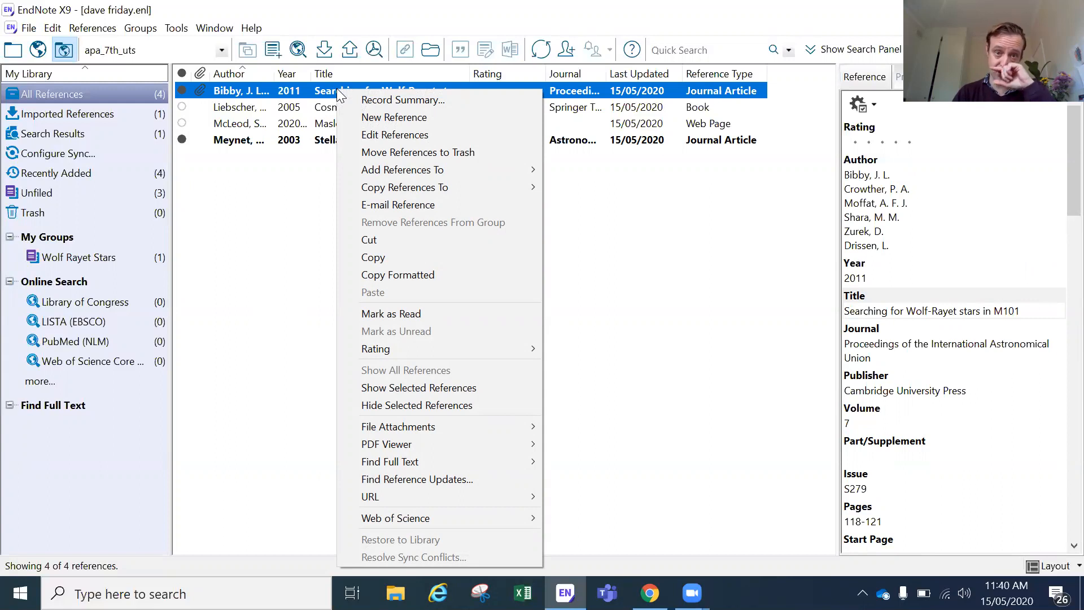
mouse_move(408, 169)
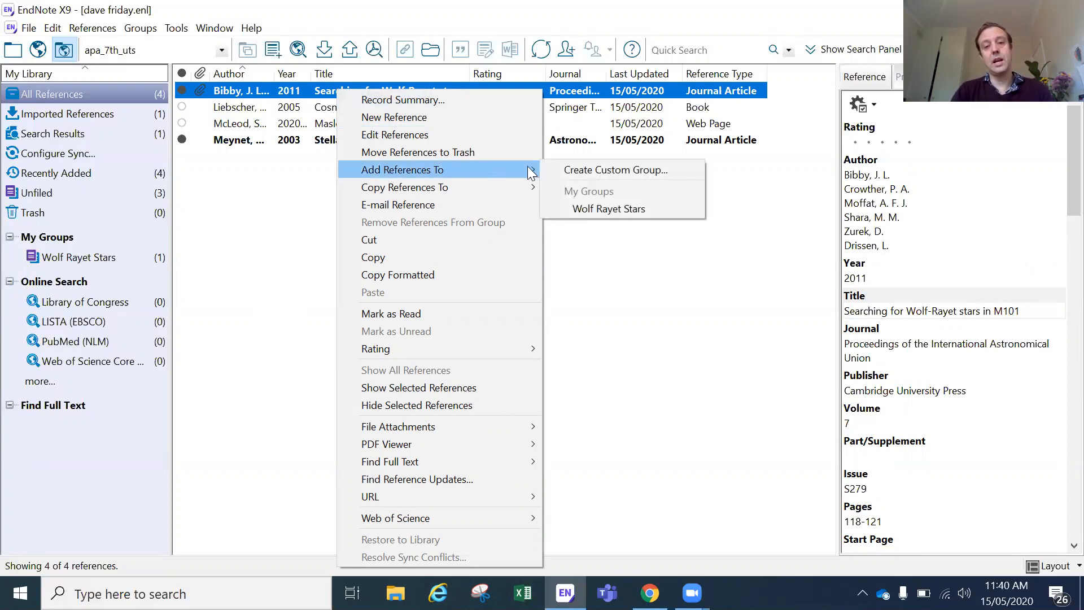
left_click(576, 208)
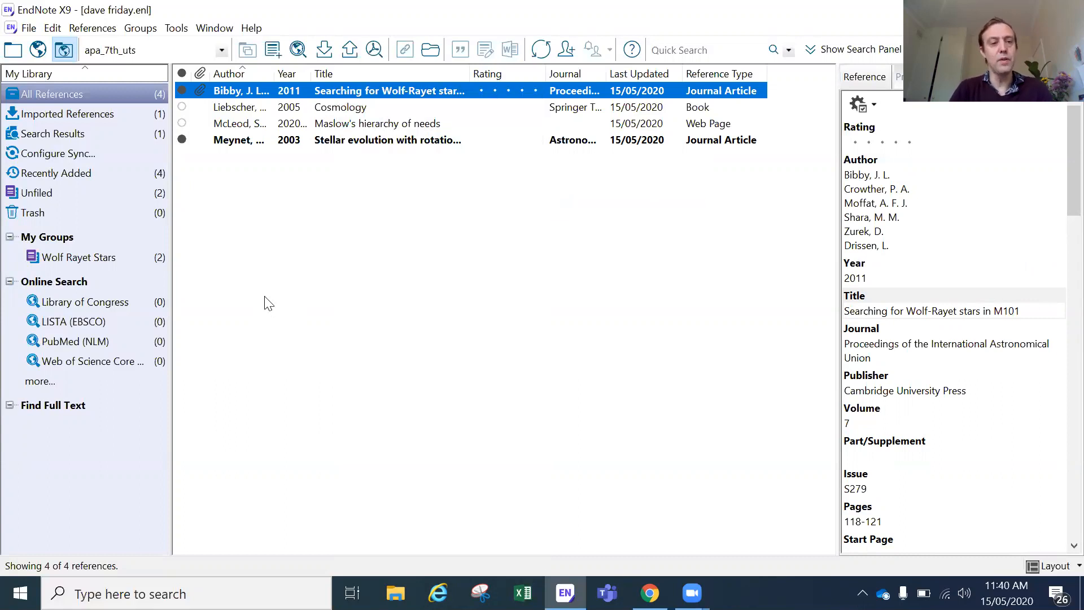
left_click(257, 236)
left_click(106, 260)
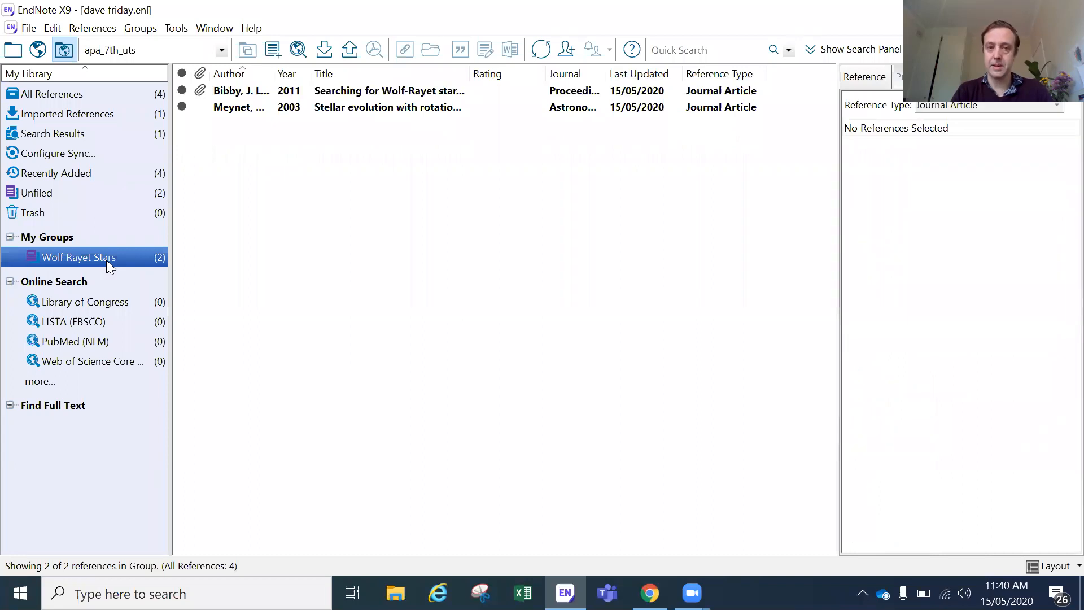
Step: Browse Imported References, Search Results, Recently Added and Unfiled, return to All References, then open Start
left_click(101, 115)
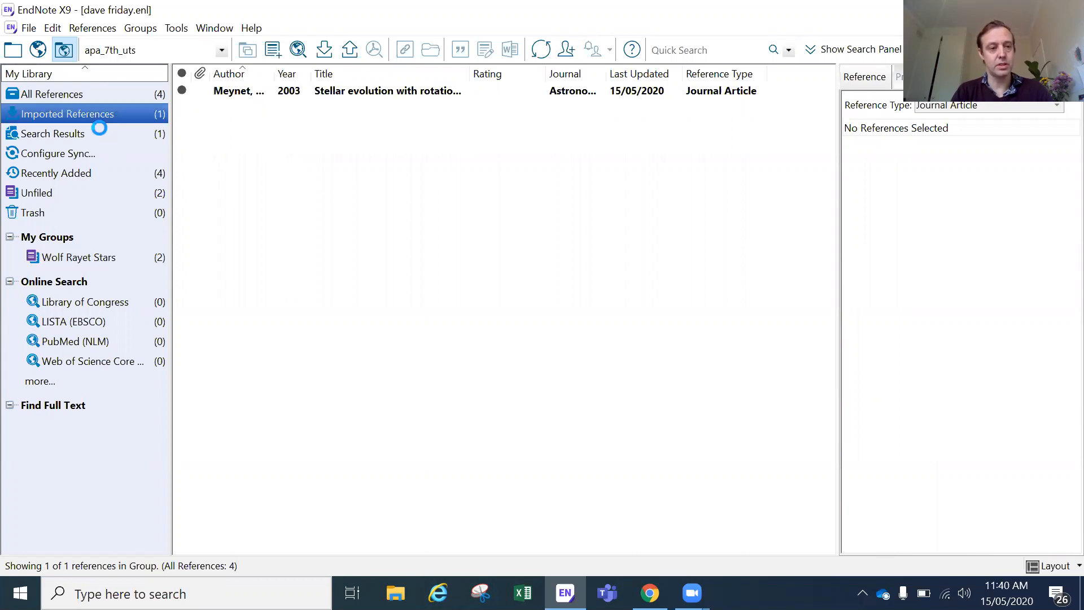
left_click(99, 129)
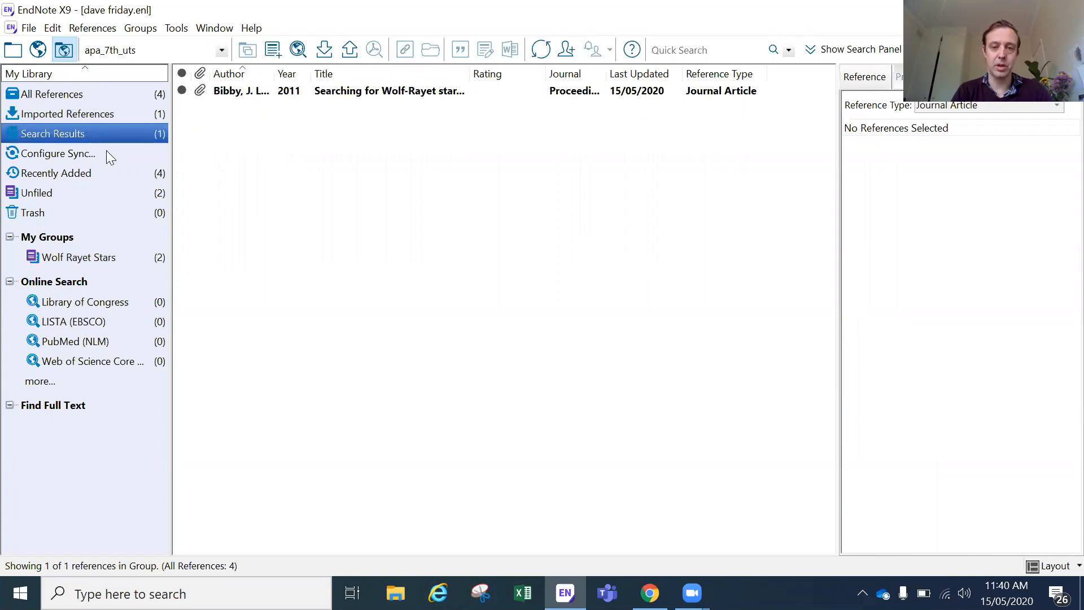
left_click(109, 183)
left_click(107, 192)
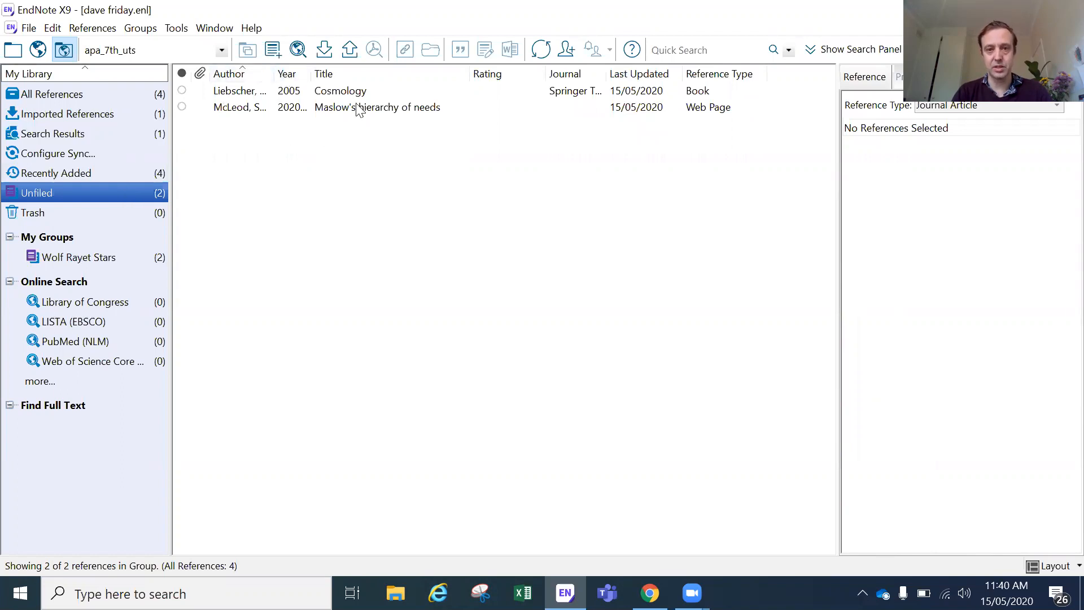
left_click(109, 95)
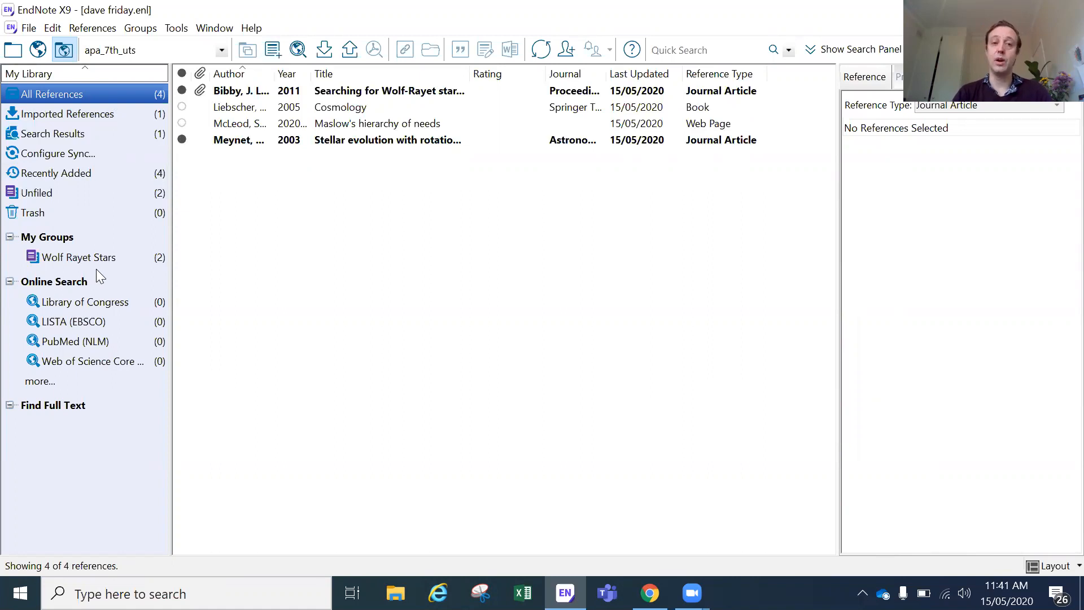
left_click(354, 327)
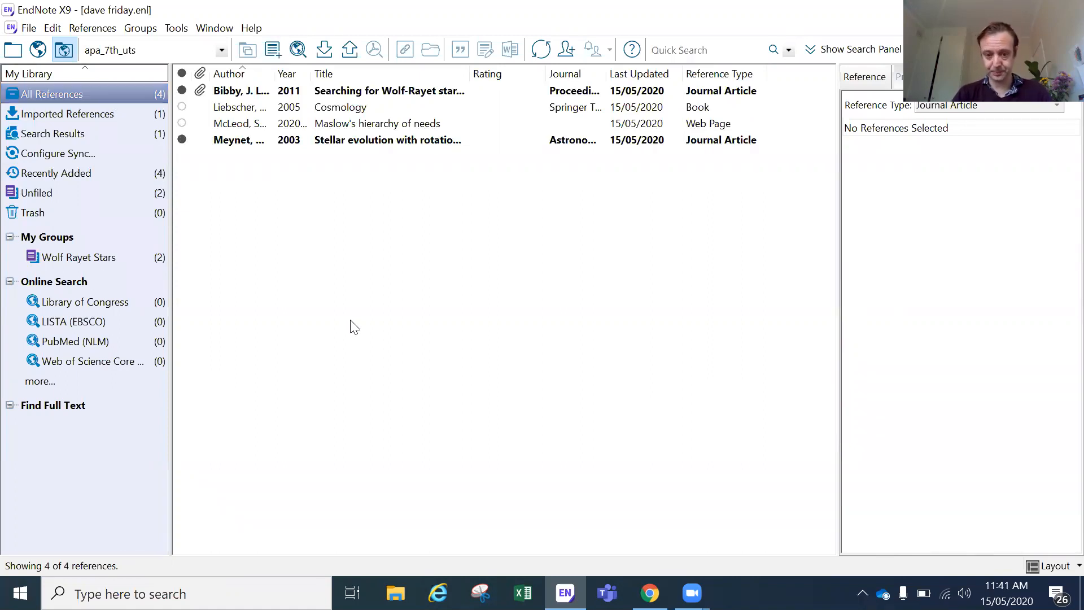
left_click(21, 593)
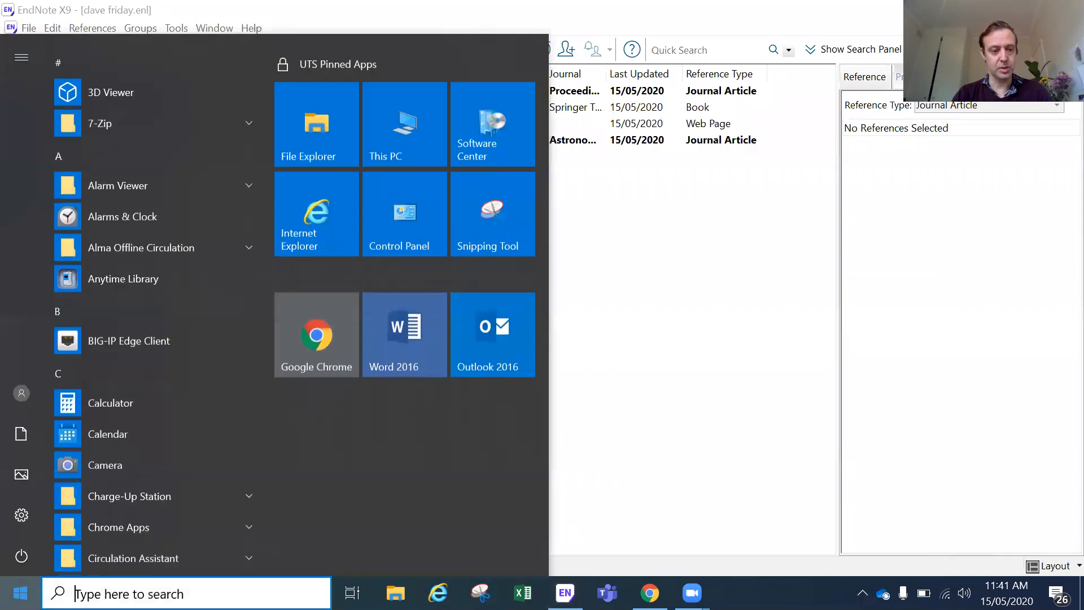
Step: Launch Word 2016 with a blank document and show the EndNote X9 ribbon tools
left_click(402, 316)
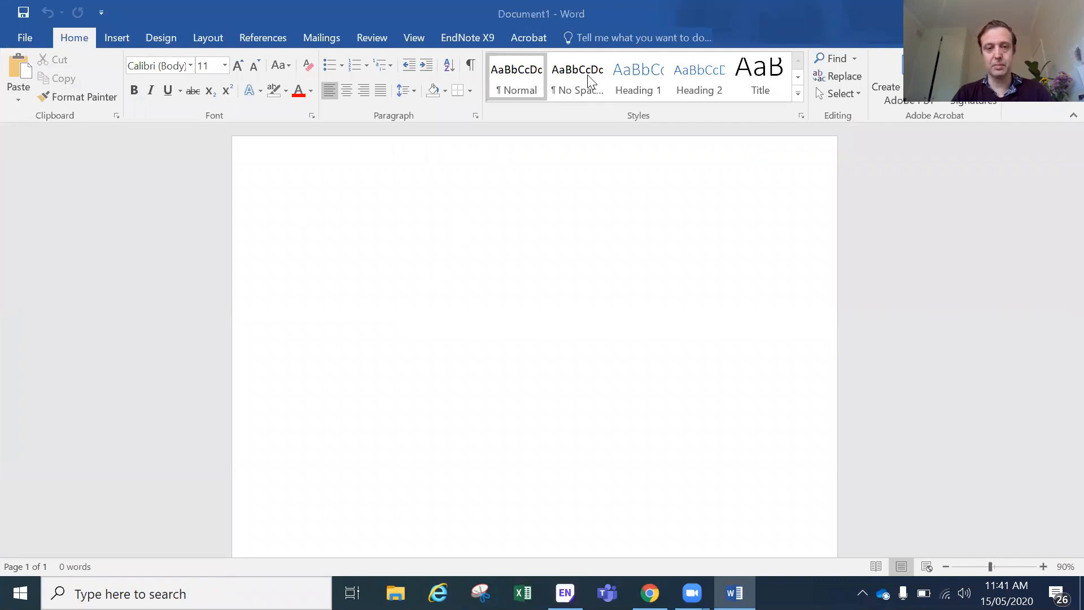
left_click(471, 38)
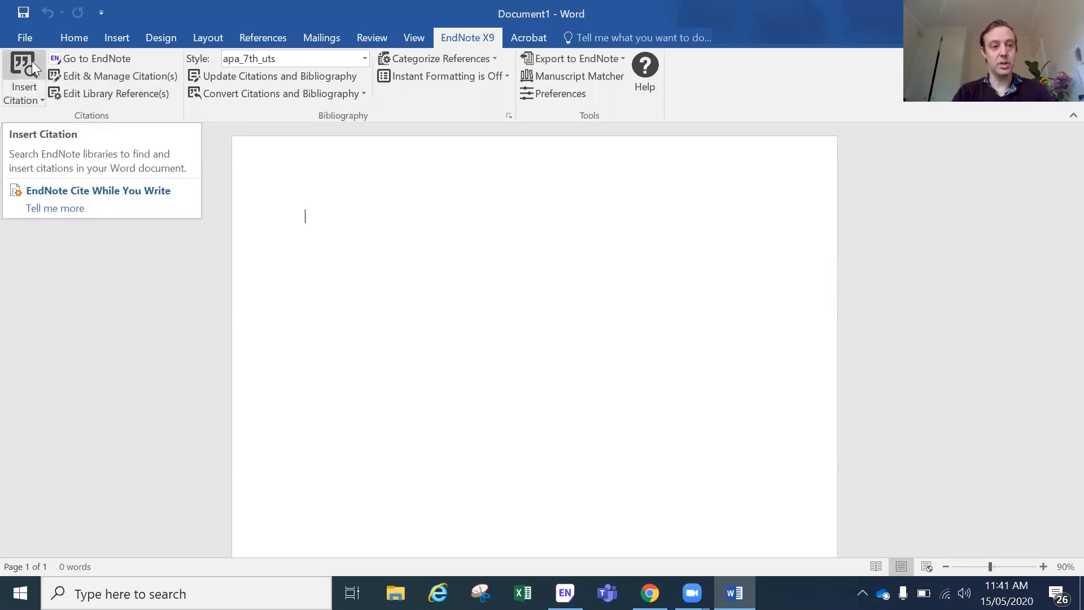
Step: Search the library for 'cosmology', insert the (Liebscher, 2005) citation, then type 'Tiuehiuhiuh'
left_click(28, 97)
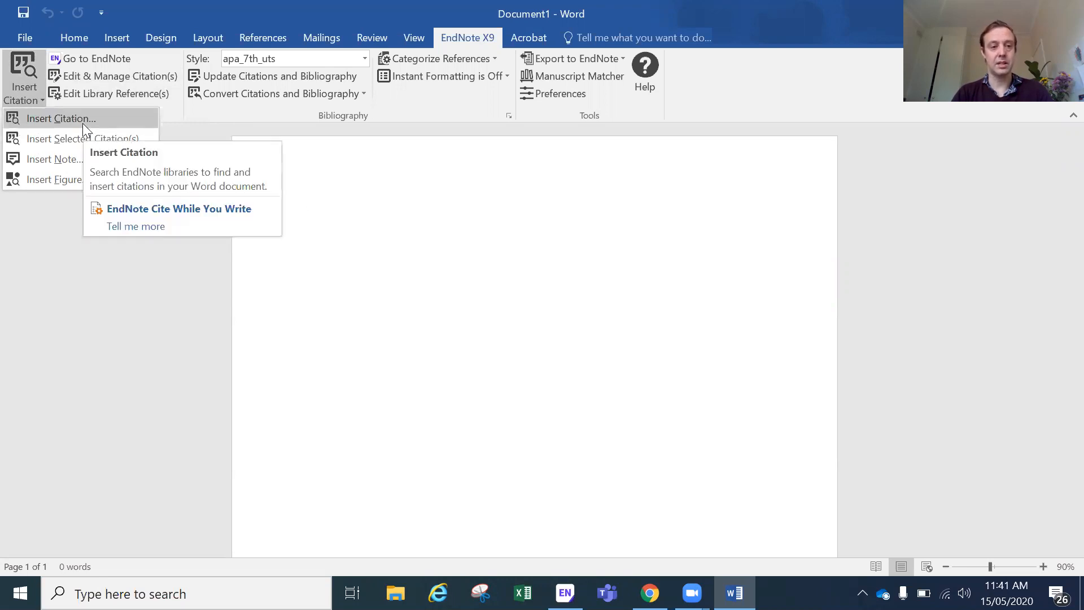
left_click(140, 271)
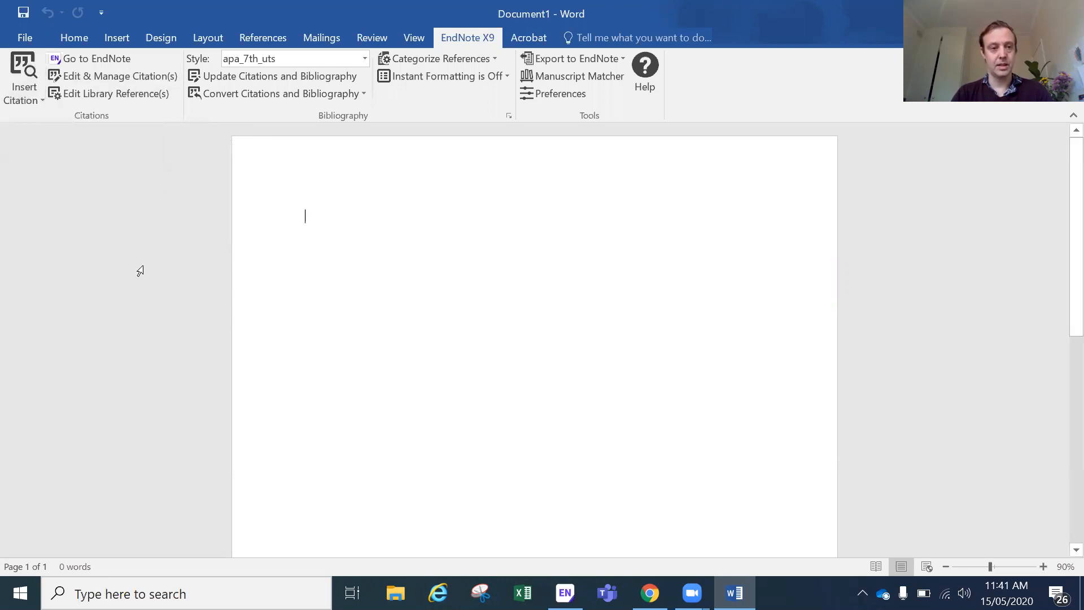
left_click(19, 67)
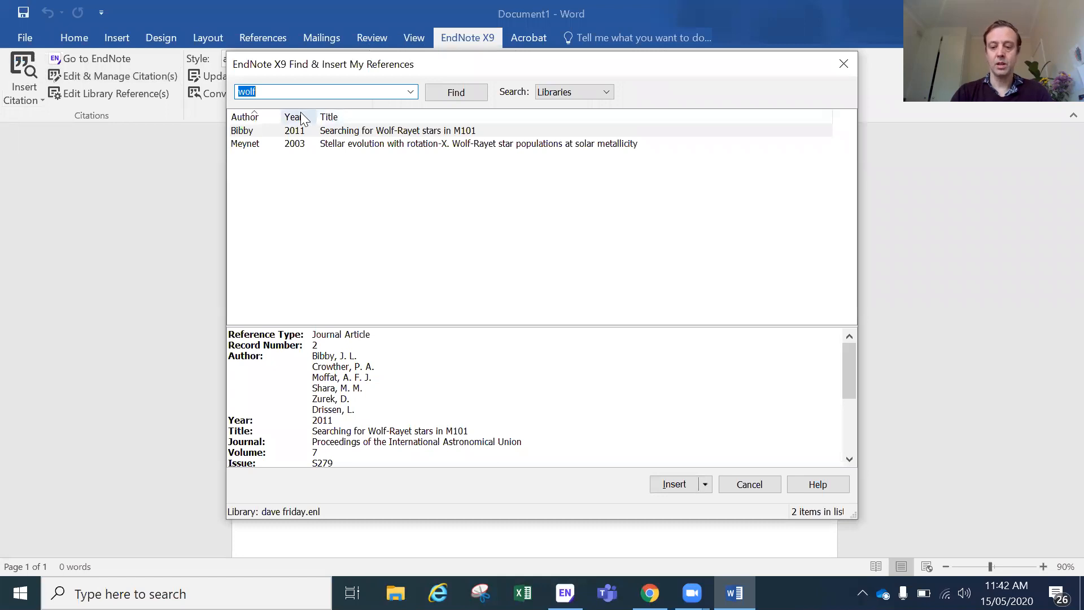
key("BackSpace")
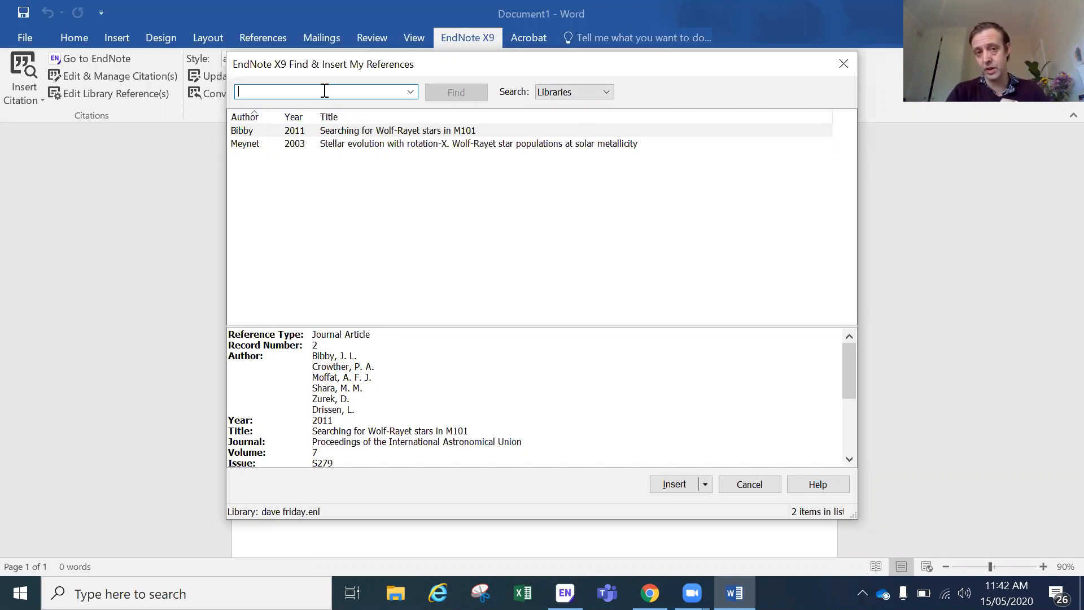
type("cosmology")
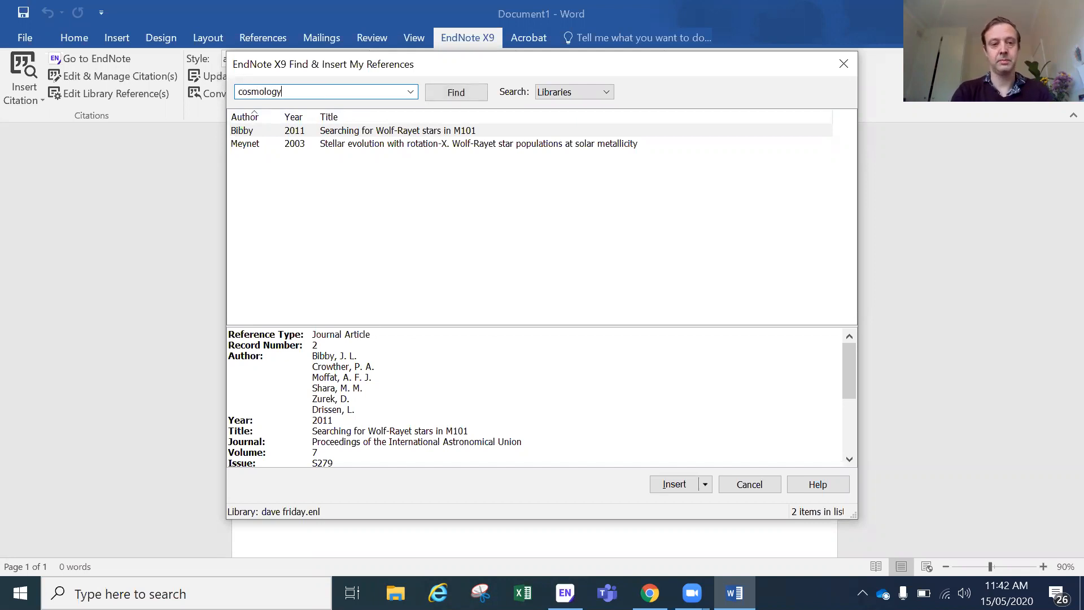
key("Return")
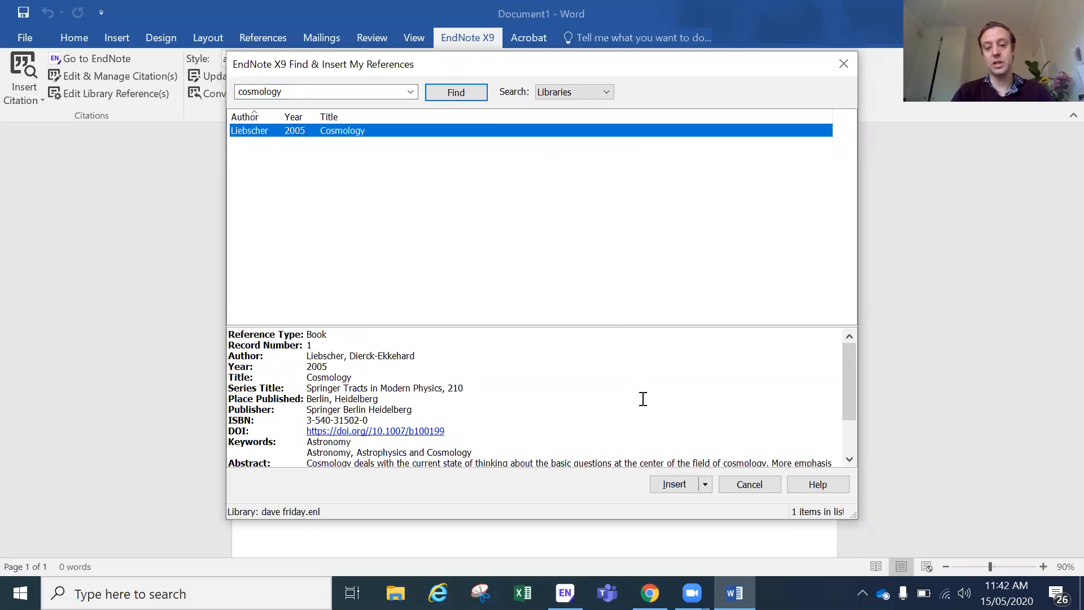
left_click(666, 486)
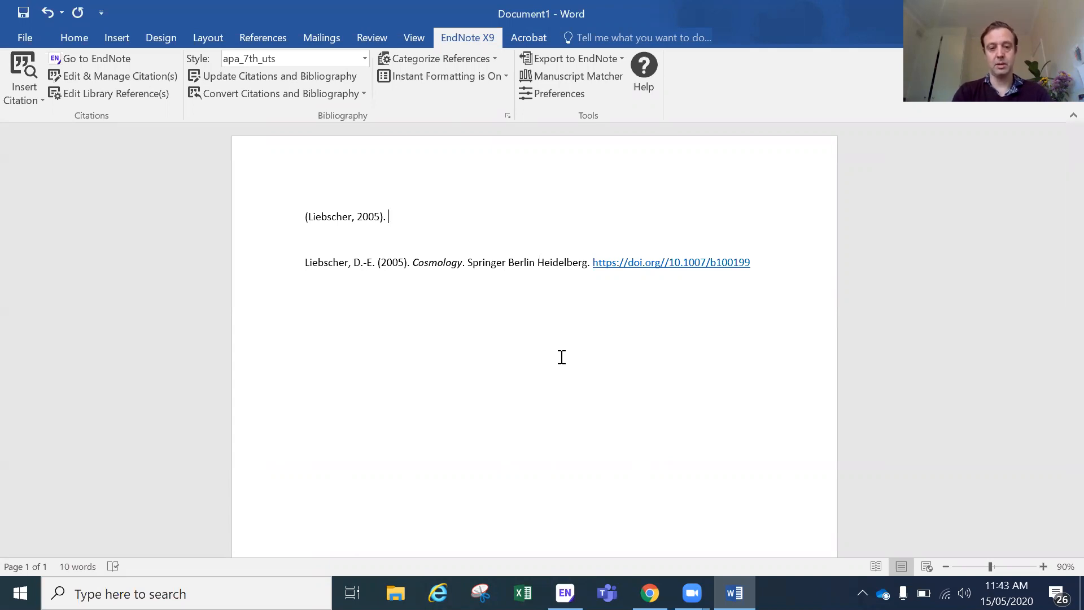
type("Tiuehiuhiuh")
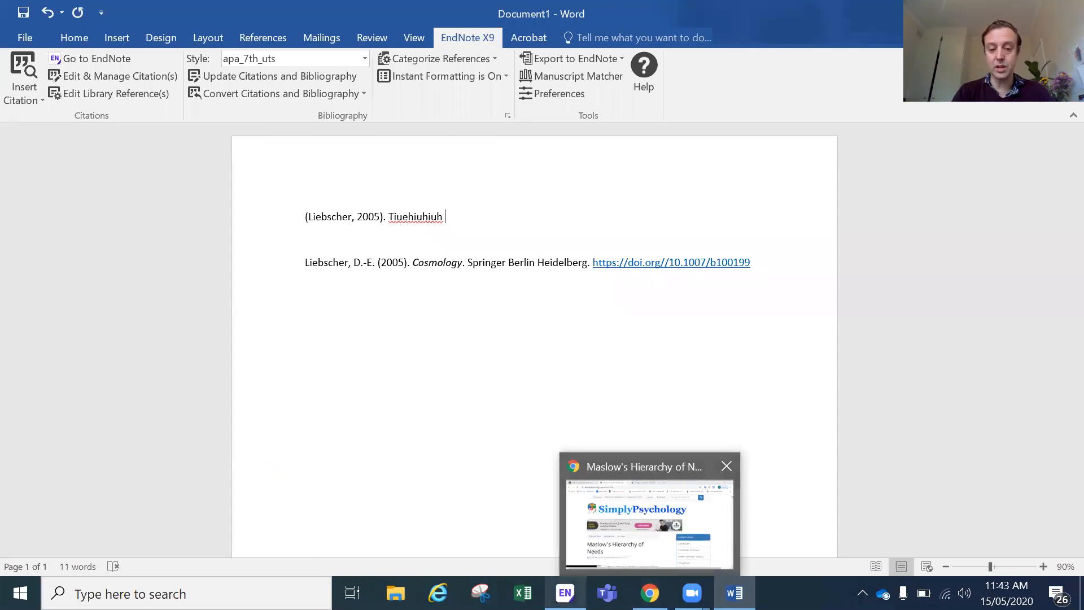
Step: Select the McLeod 2020 Maslow reference in EndNote and insert it as a citation in Word
left_click(565, 593)
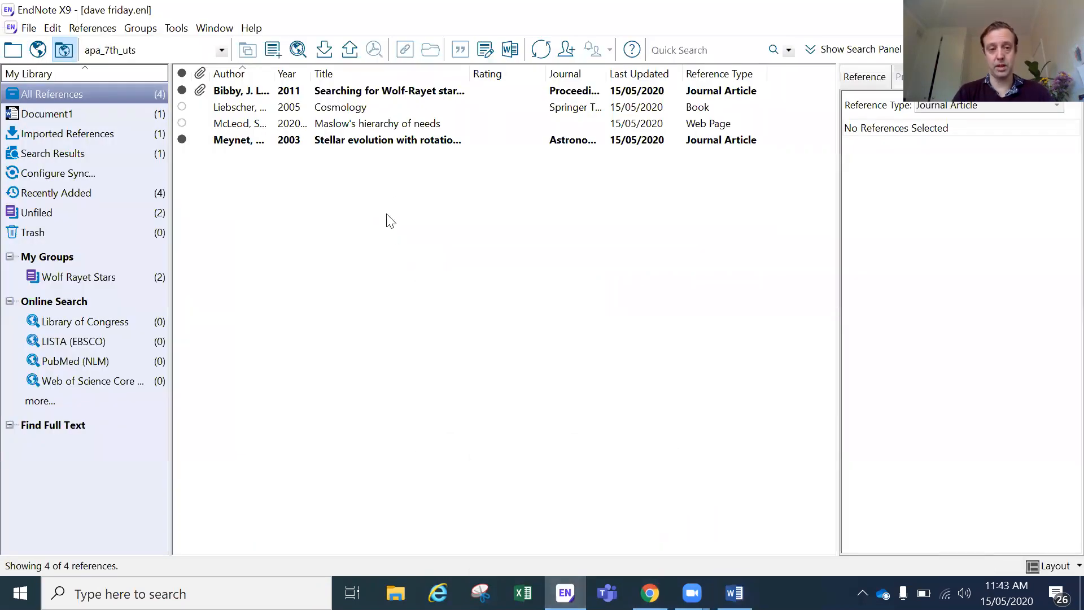
left_click(359, 129)
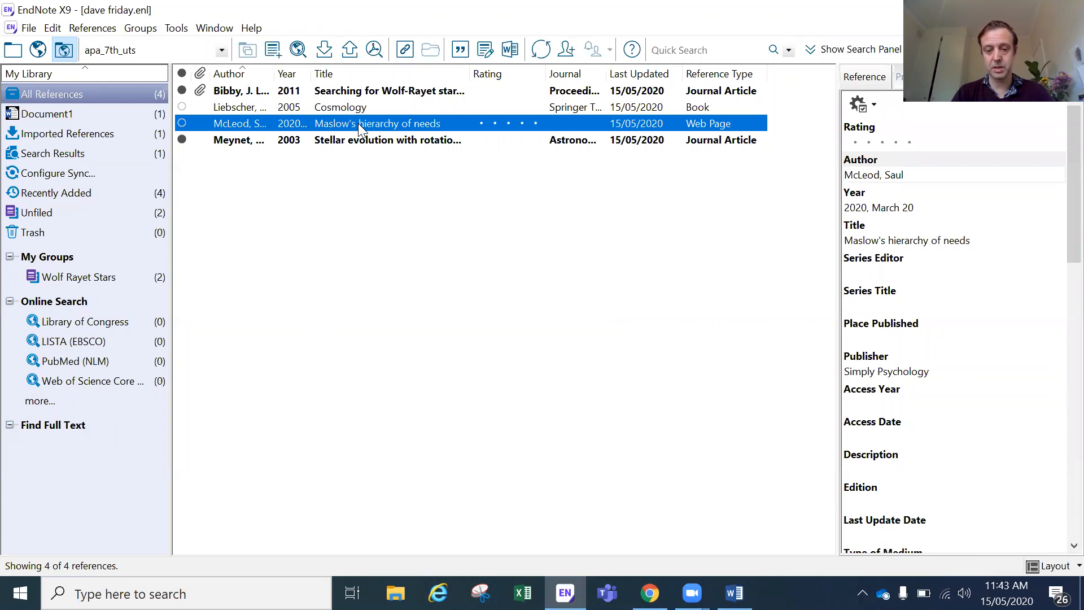
left_click(734, 593)
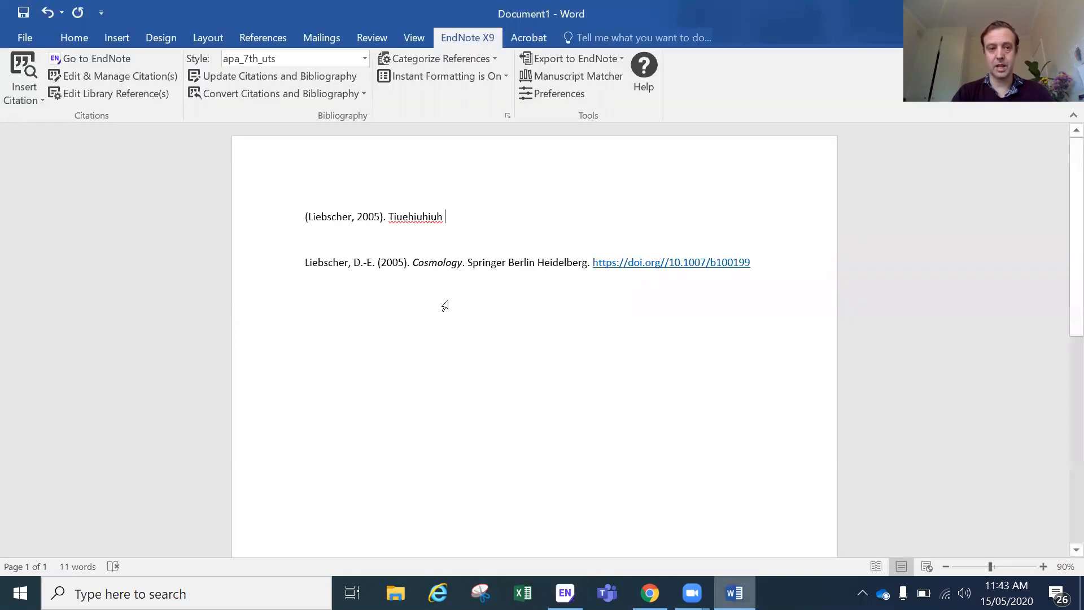
left_click(39, 99)
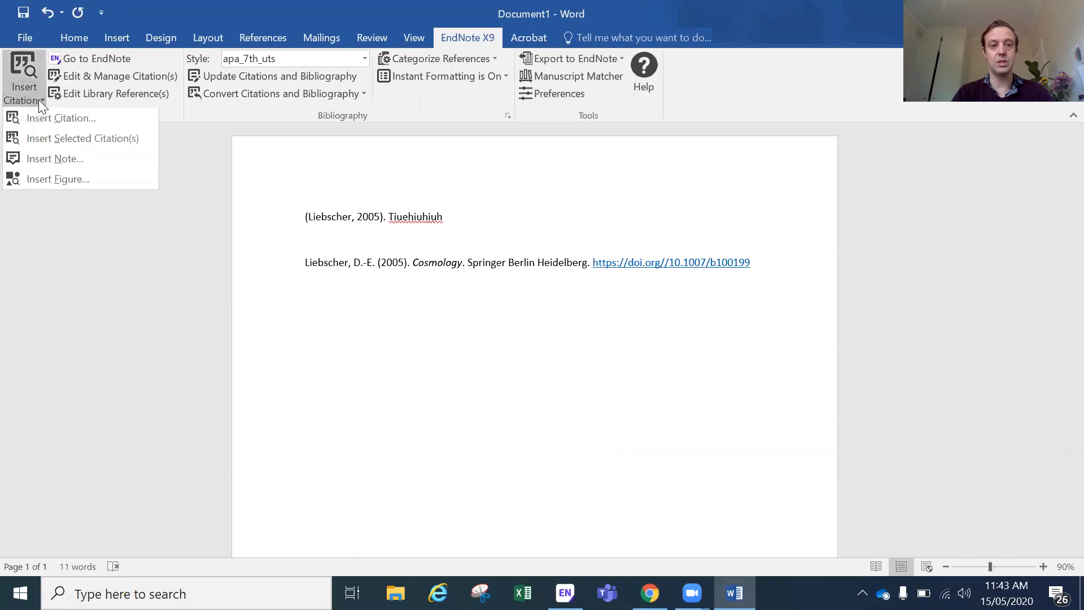
left_click(51, 140)
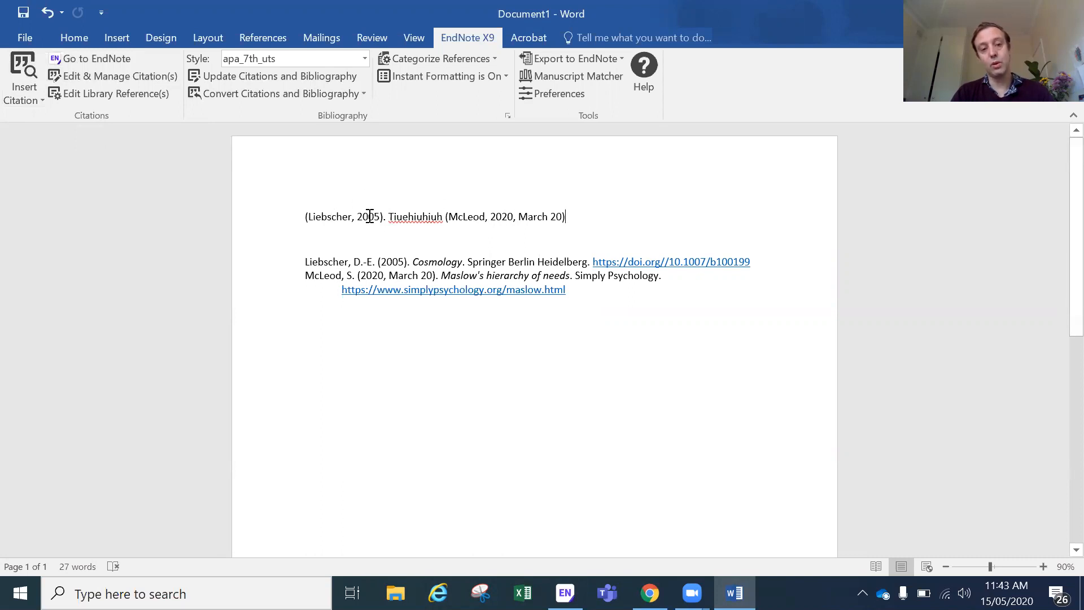
Step: Reformat the citations in harvard_uts style and check the McLeod citation's date
left_click(366, 59)
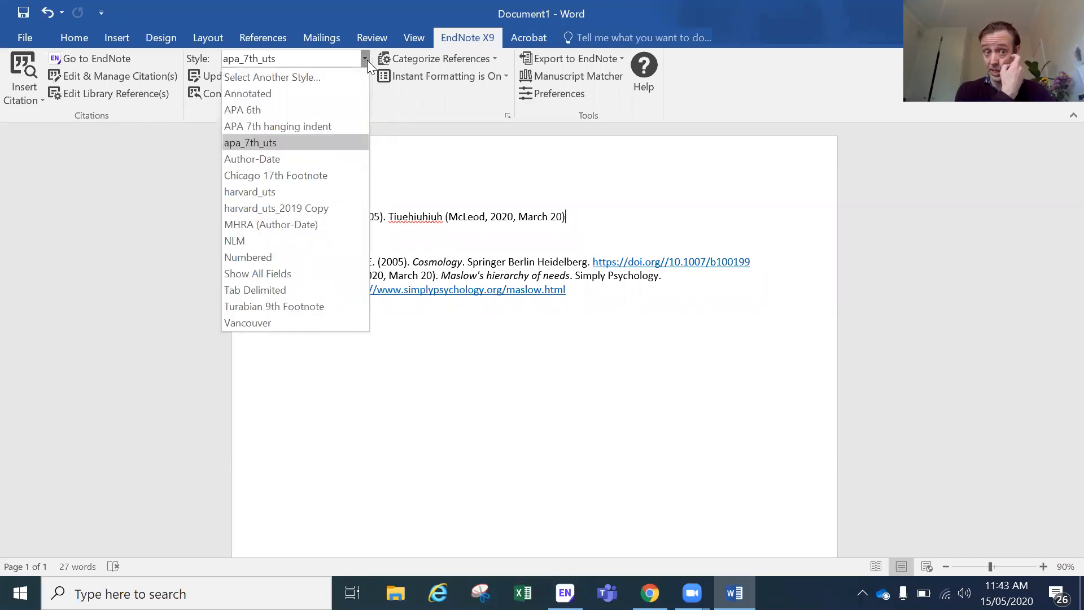
left_click(317, 194)
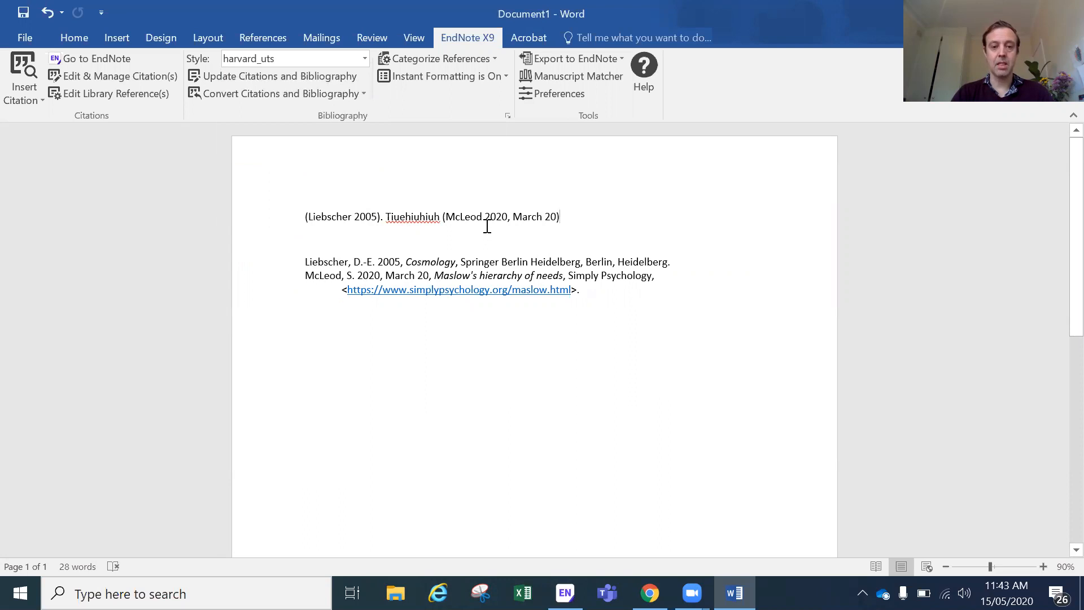
left_click(552, 216)
left_click_drag(552, 217, 558, 217)
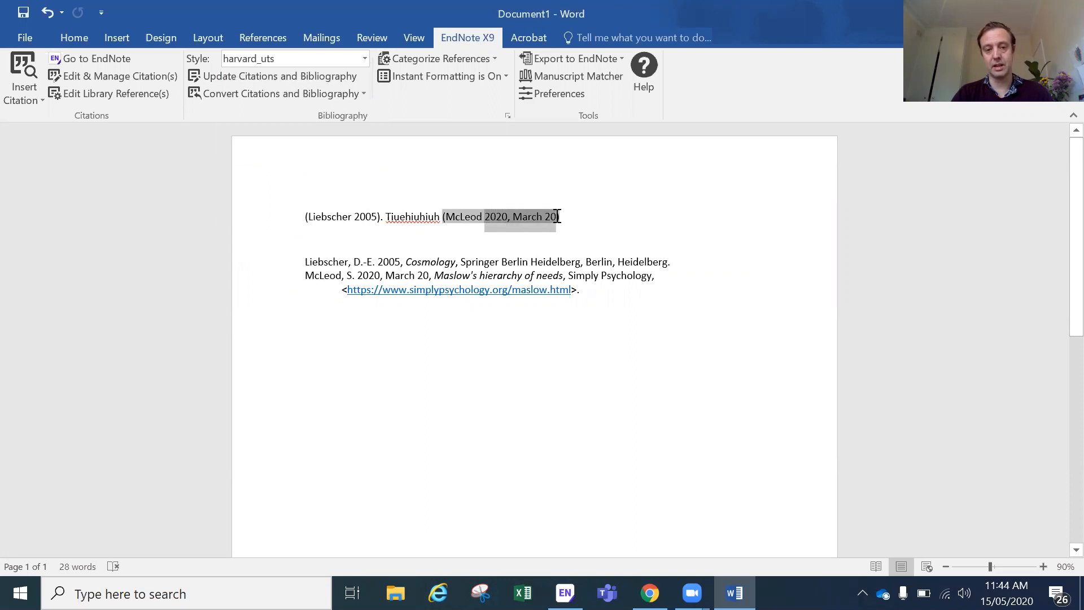
left_click(497, 241)
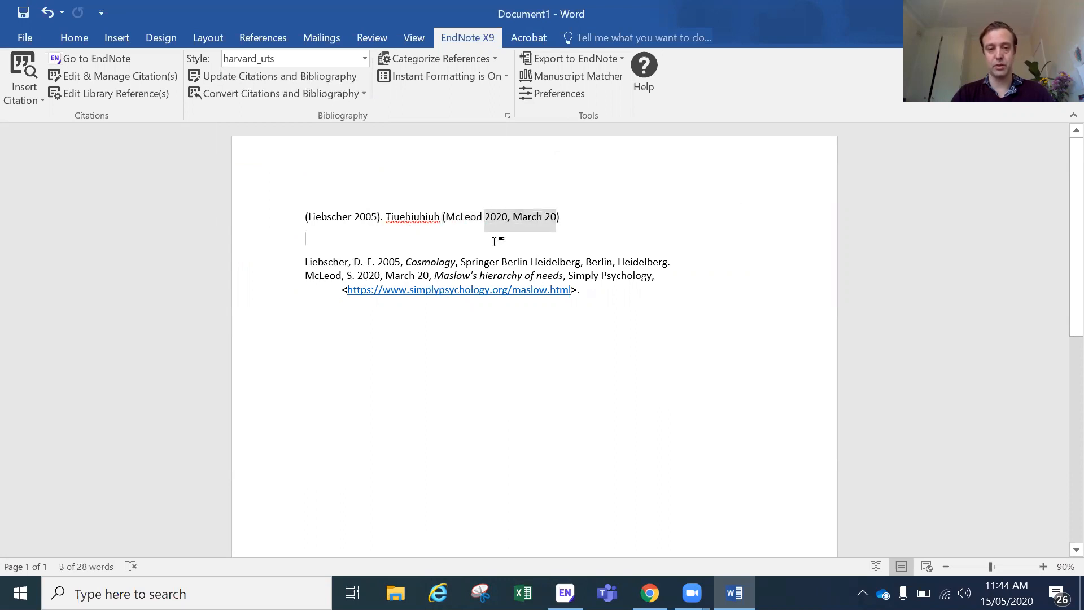
Step: Try the Vancouver numbered style, then return the citations to apa_7th_uts
left_click(364, 59)
left_click(295, 324)
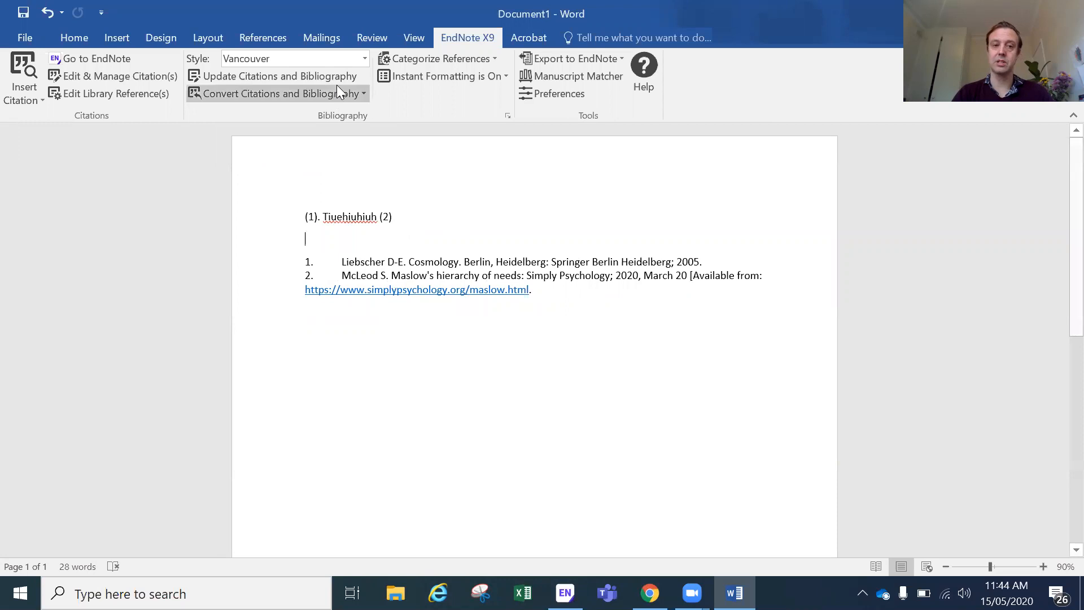
left_click(365, 62)
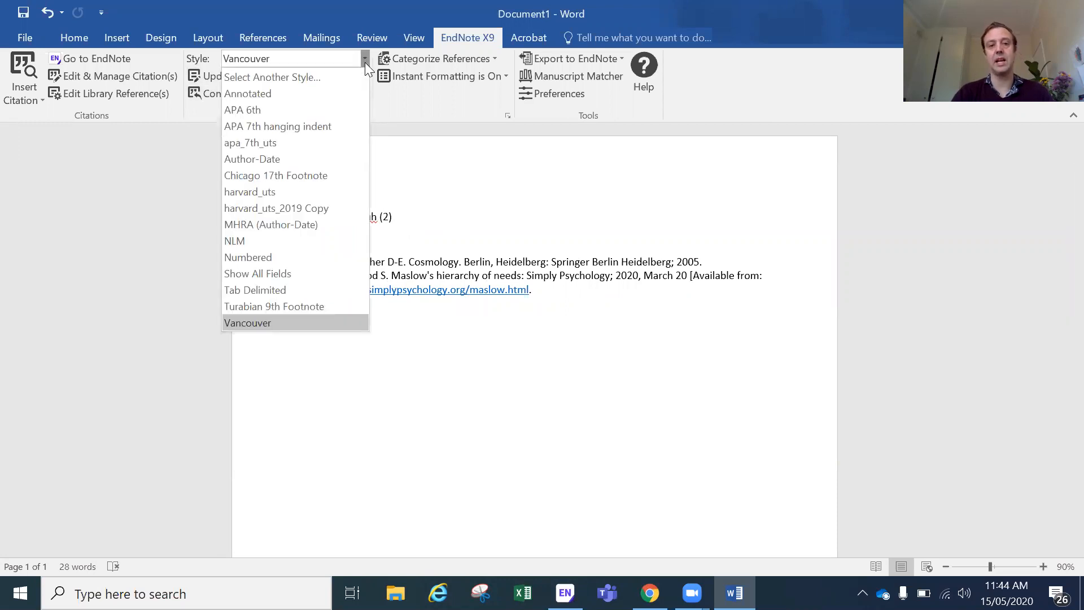
left_click(344, 143)
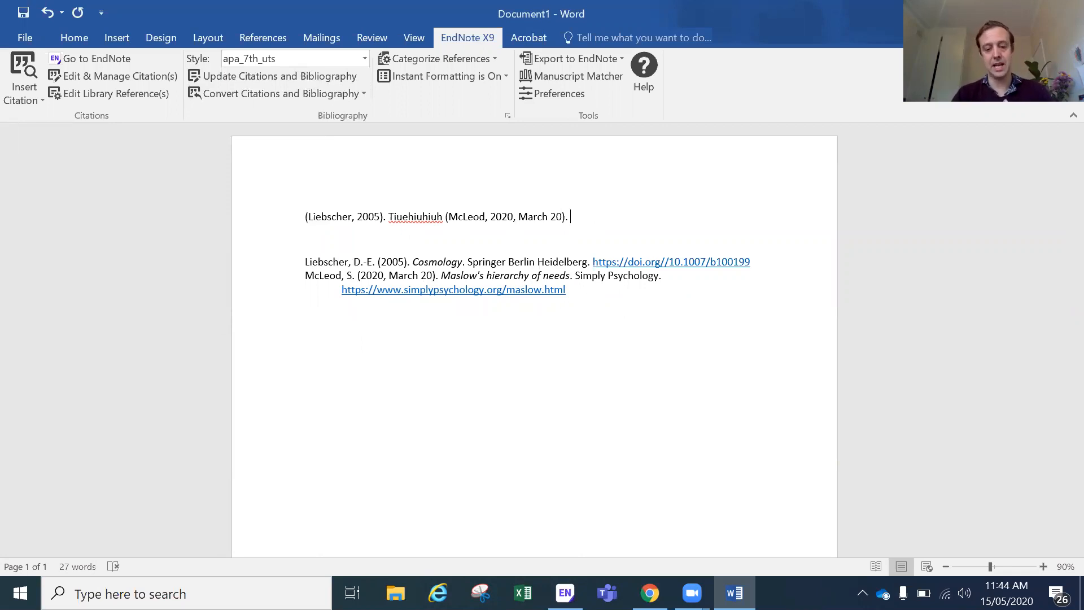
Step: Check the Meynet reference's details in the EndNote library
left_click(650, 593)
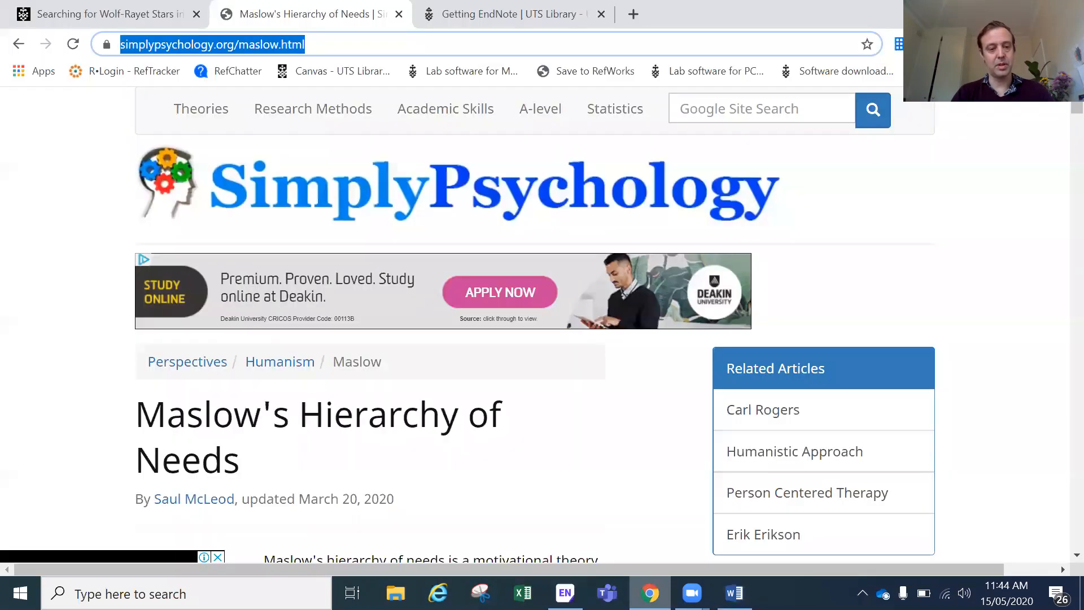
left_click(566, 593)
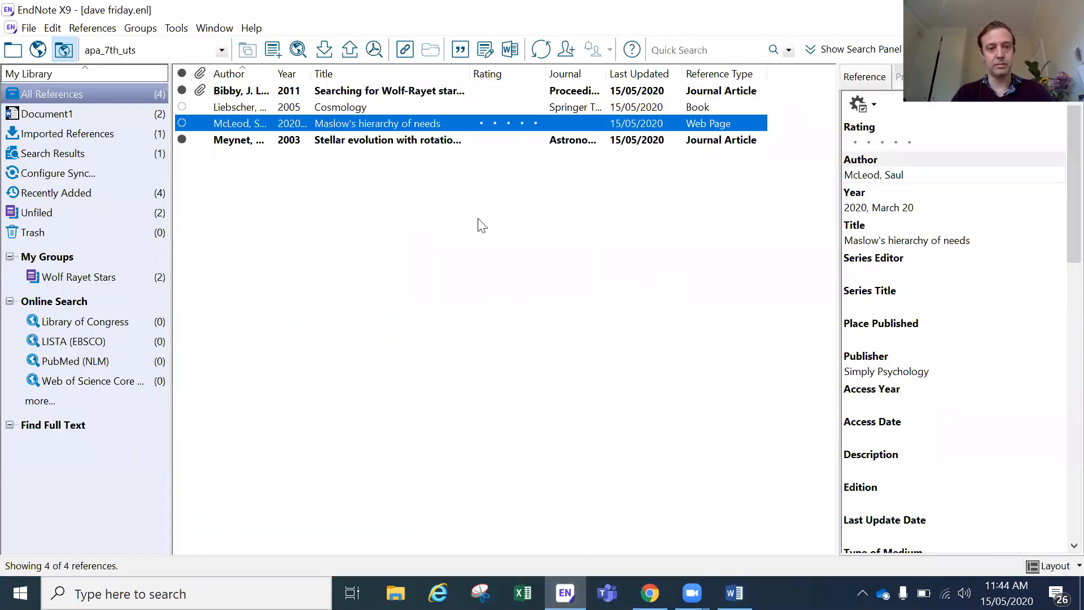
left_click(475, 142)
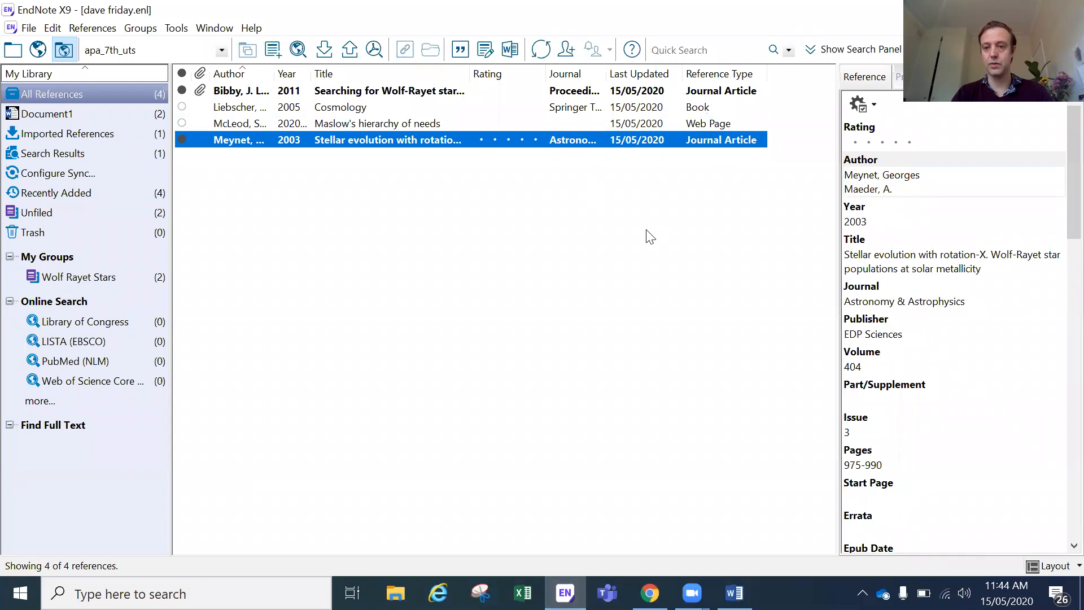
left_click(735, 593)
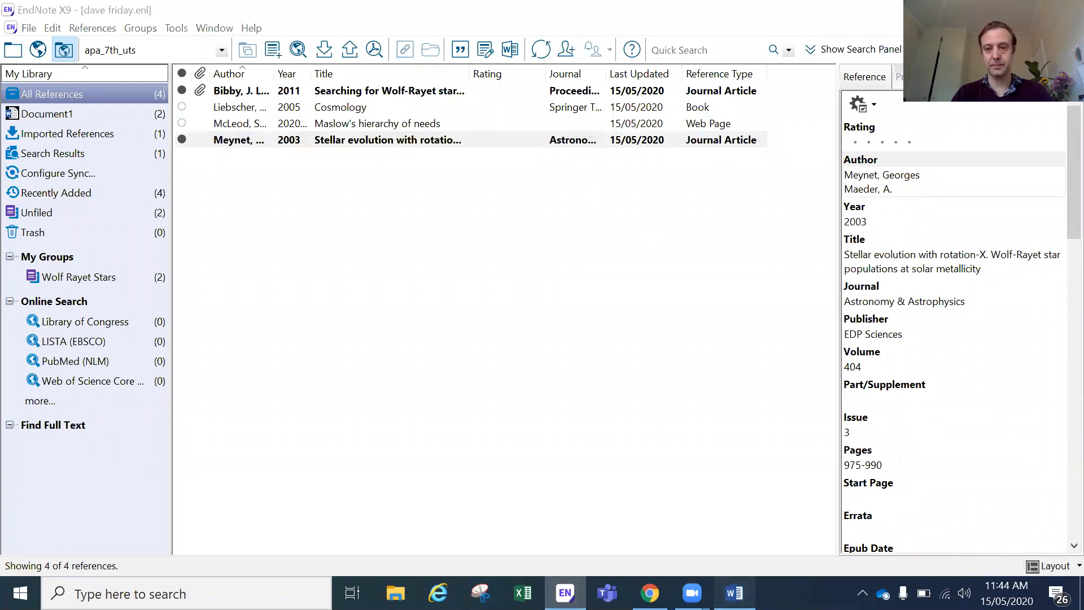
Step: Type the sentence Maynet and Maeder say "quote" in the Word document
type("May")
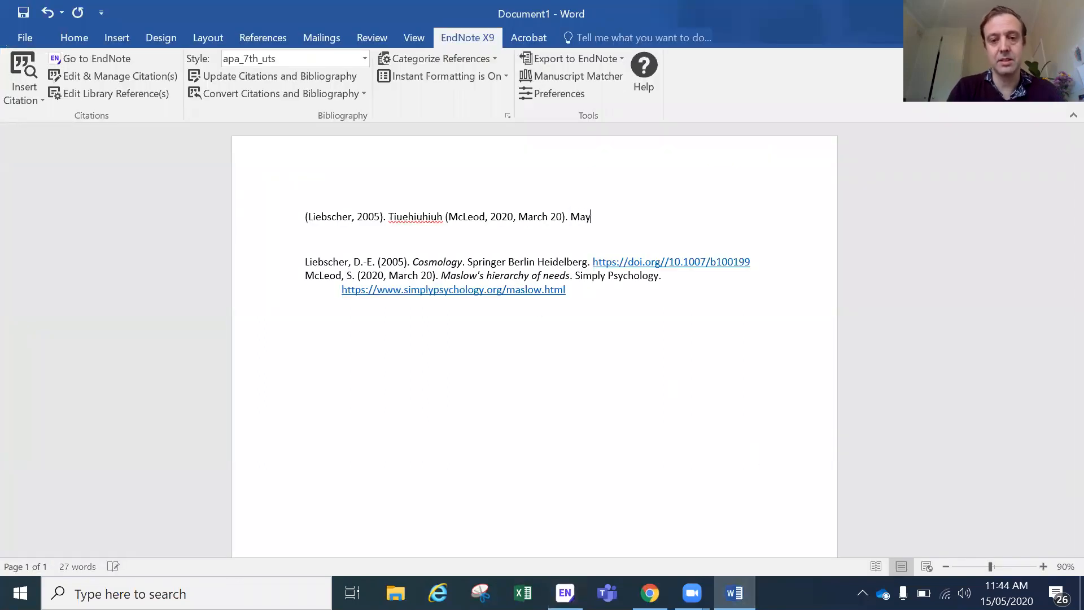
type("net and Ma")
type("edar")
key("BackSpace")
key("BackSpace")
key("BackSpace")
type("e")
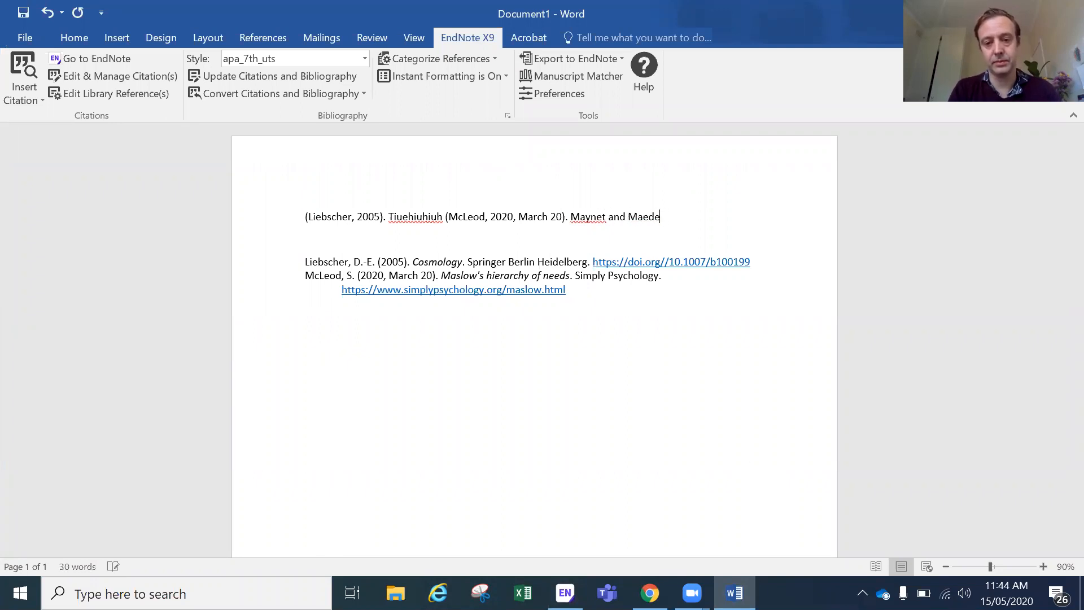
type("r say 'quote")
key("BackSpace")
key("BackSpace")
key("BackSpace")
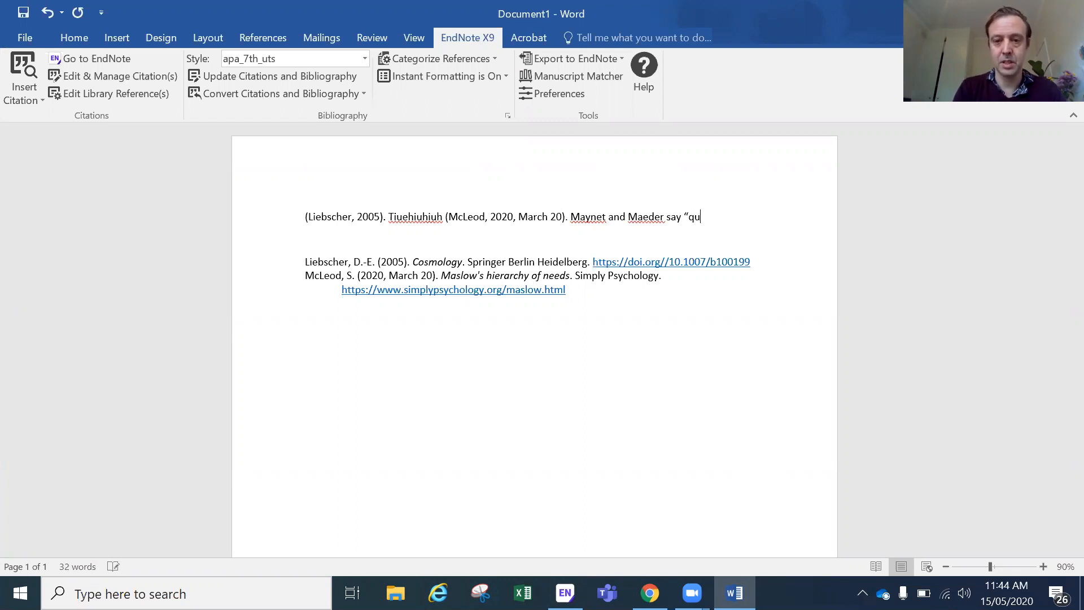
type("ote\"")
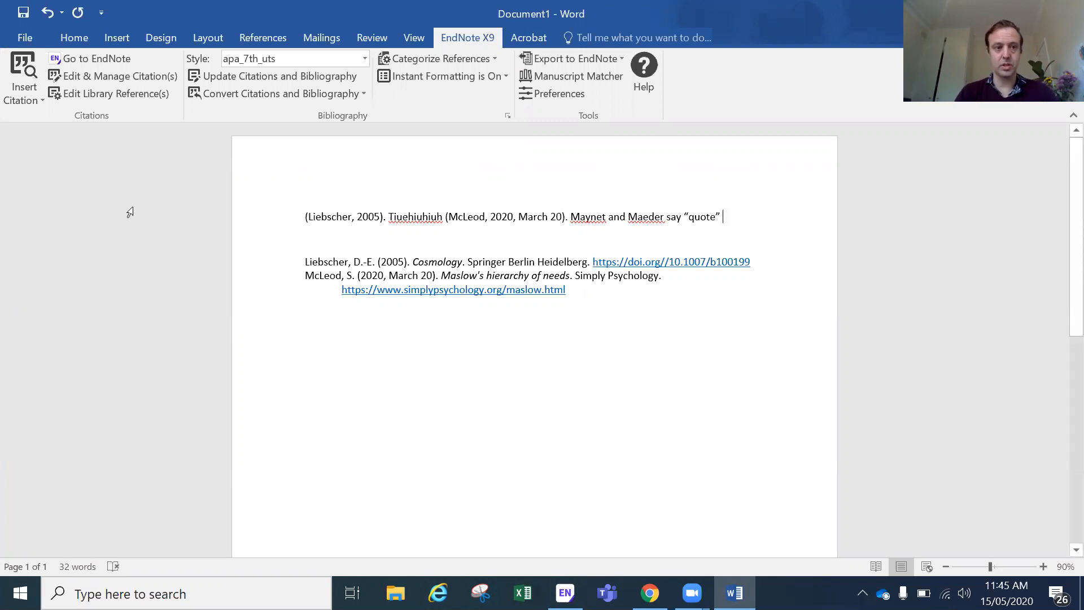
Step: Cite the Meynet 2003 reference after the quote and add ', p.3' inside the citation
left_click(21, 69)
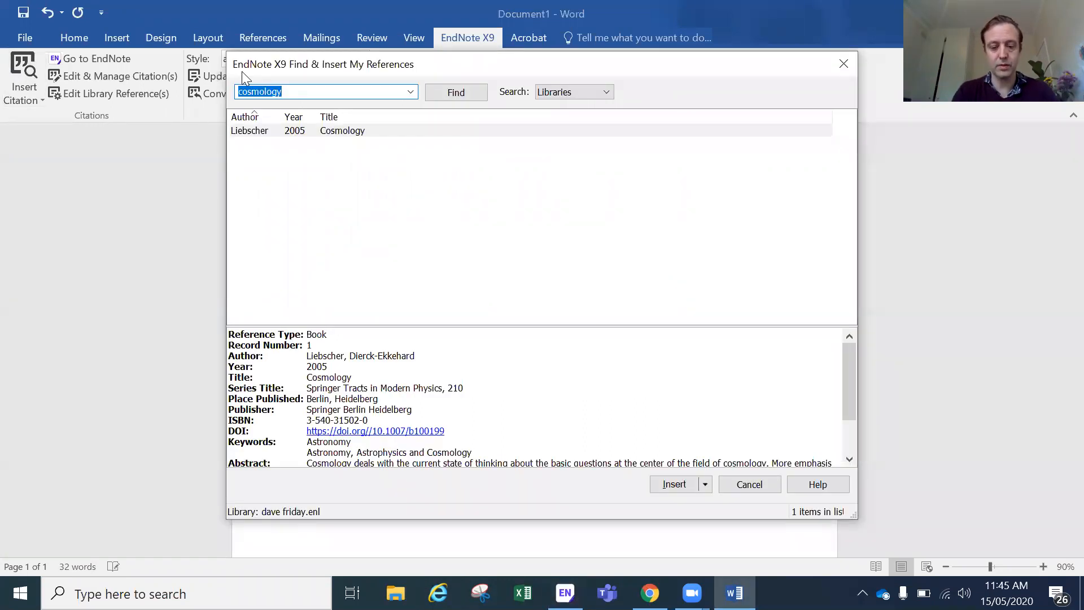
type("meynet")
key("Return")
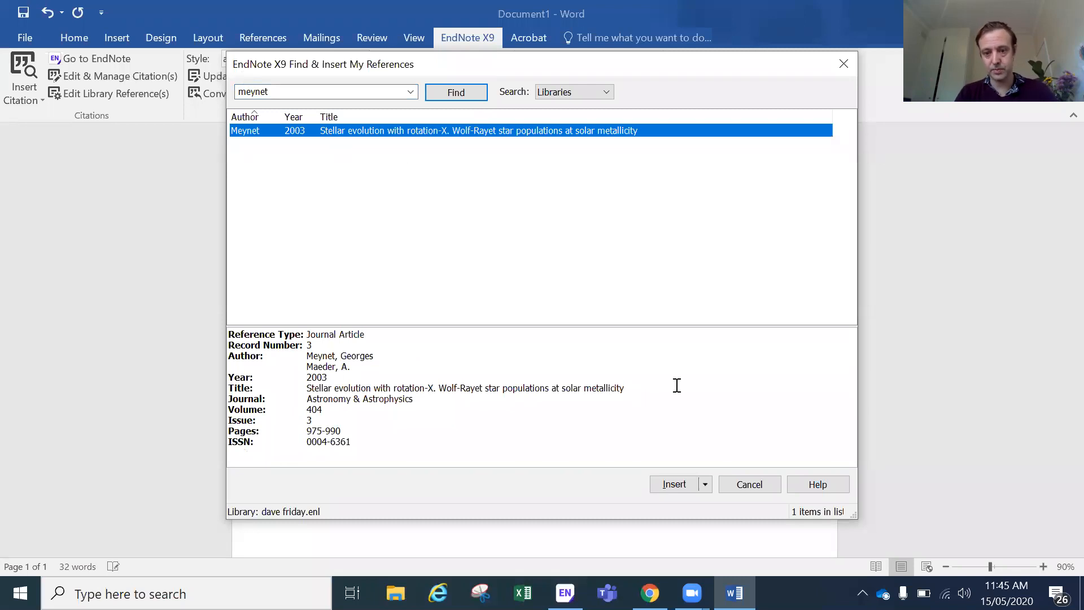
left_click(684, 484)
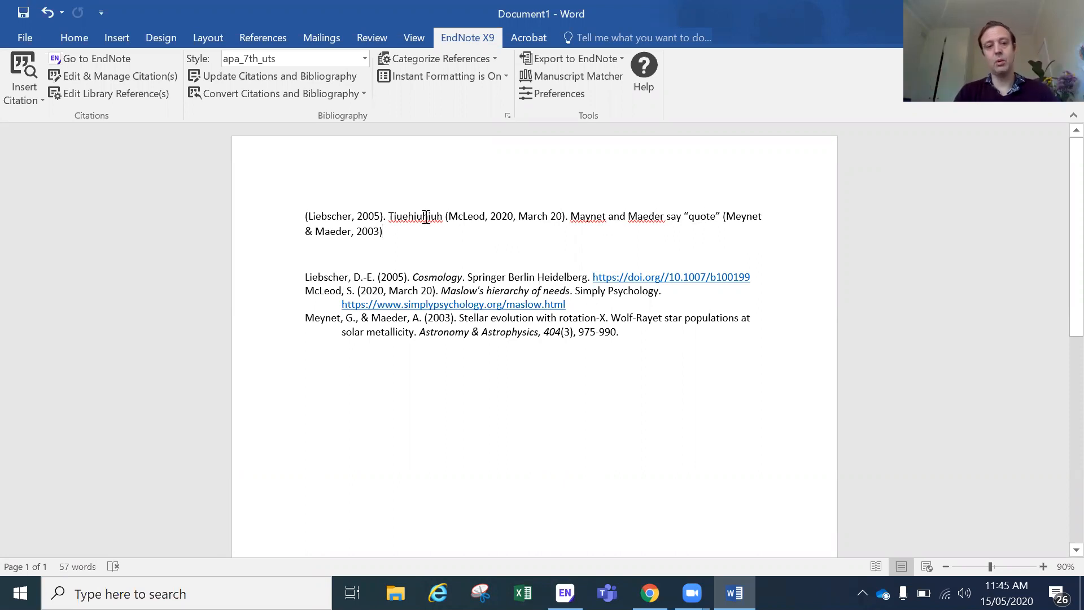
left_click(396, 241)
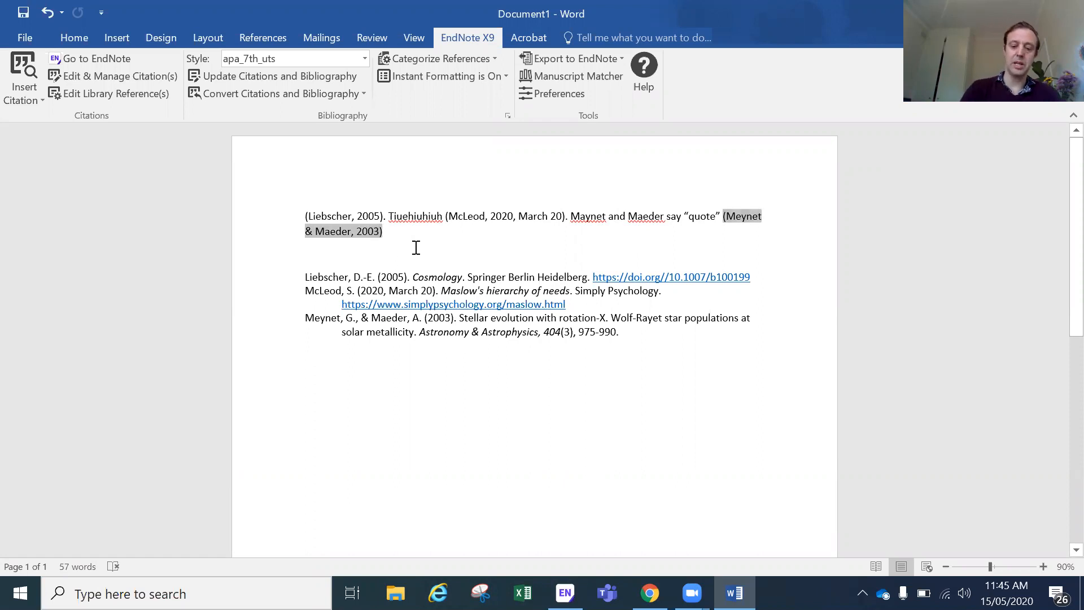
type(", p.3")
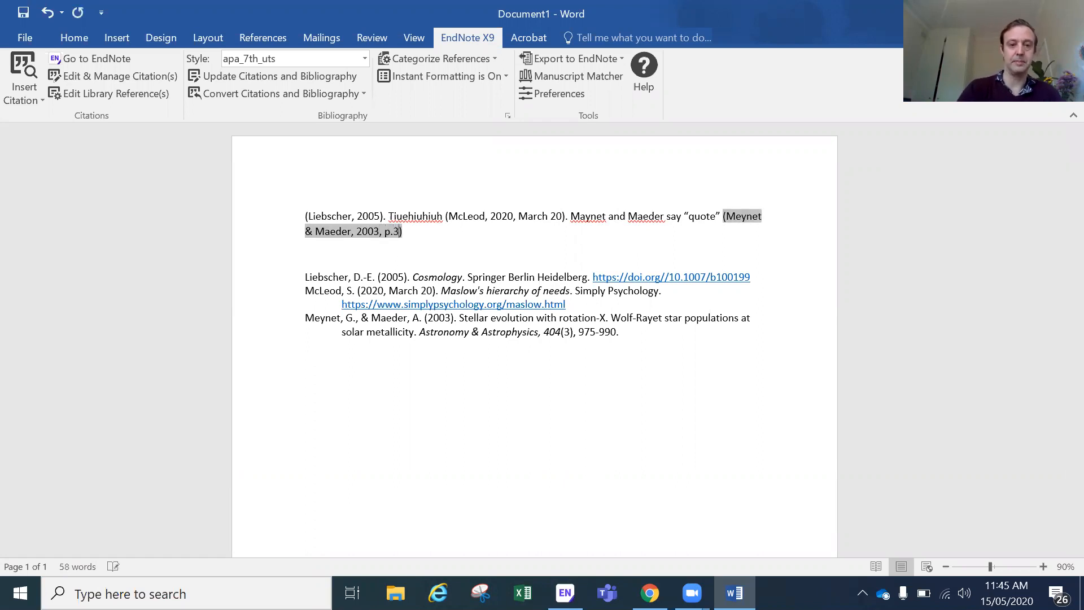
left_click(505, 251)
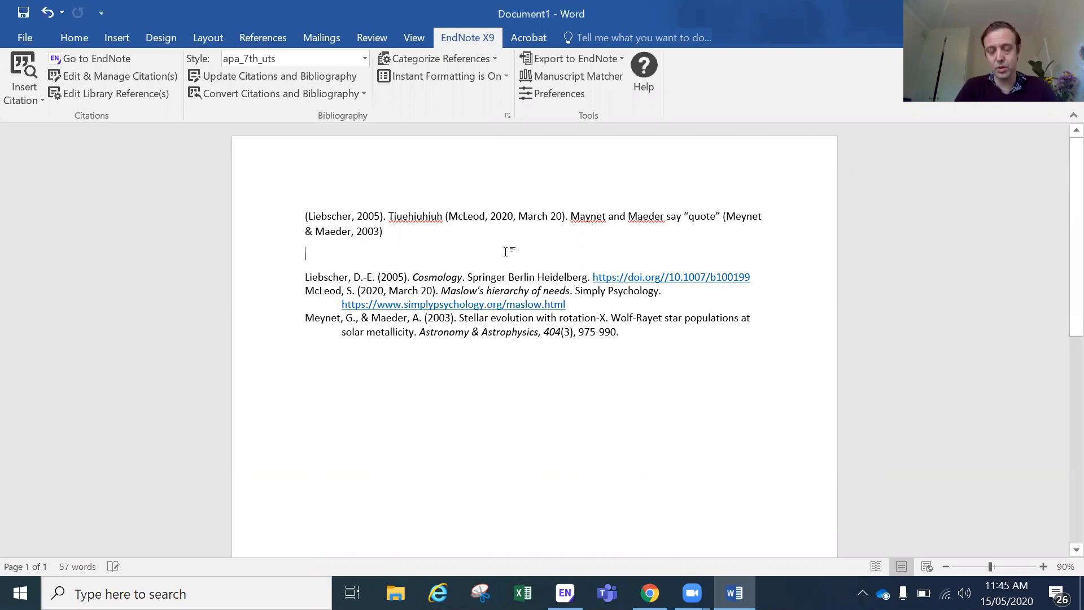
left_click(510, 219)
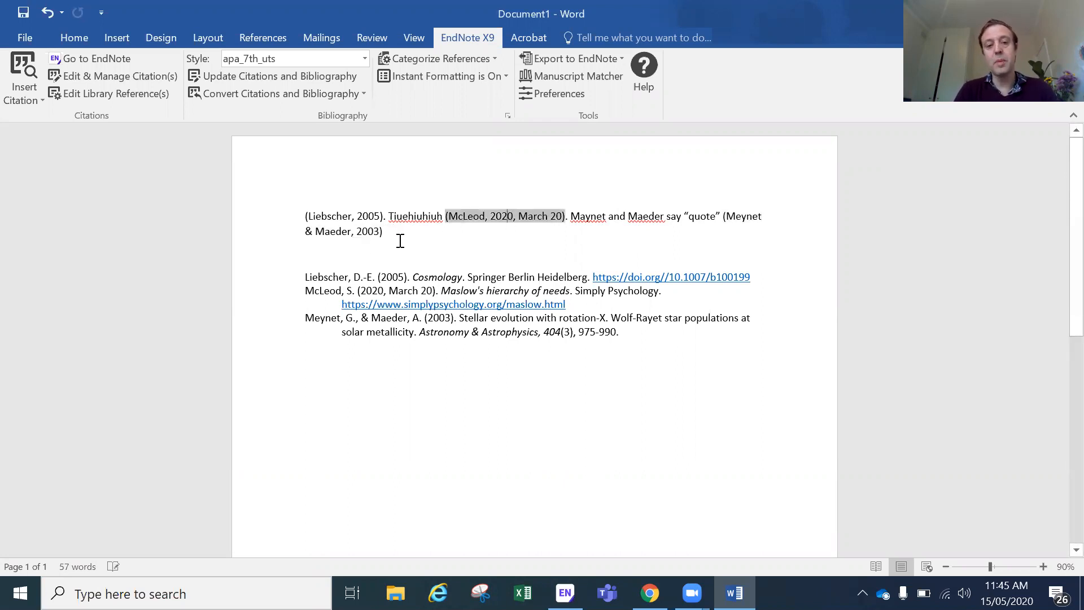
left_click(361, 233)
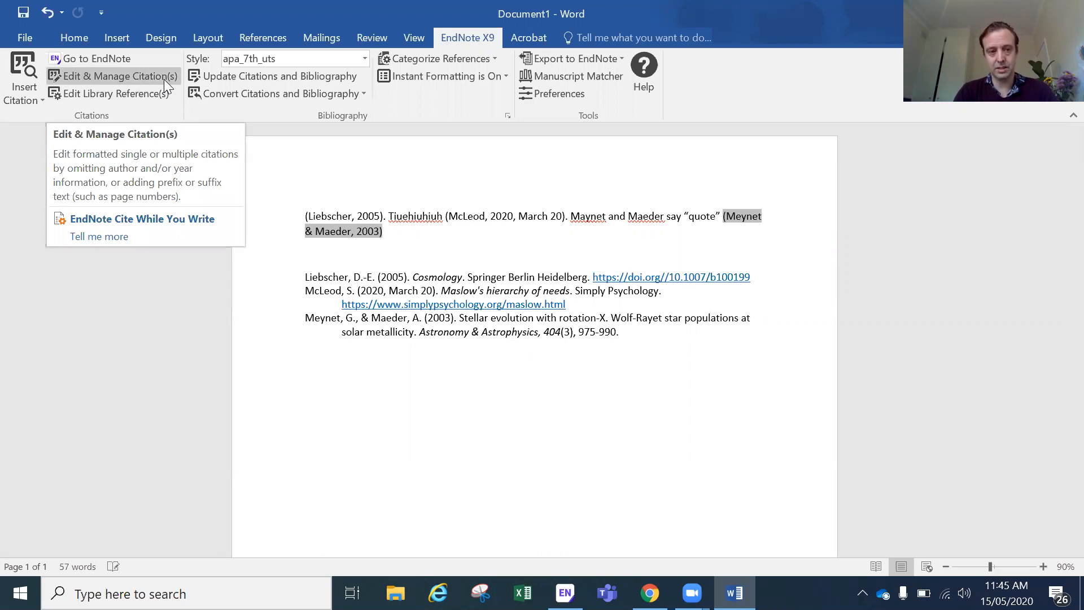
Step: Enter 3 in the Pages field for the Meynet citation through Edit & Manage Citations
left_click(348, 220)
left_click(348, 234)
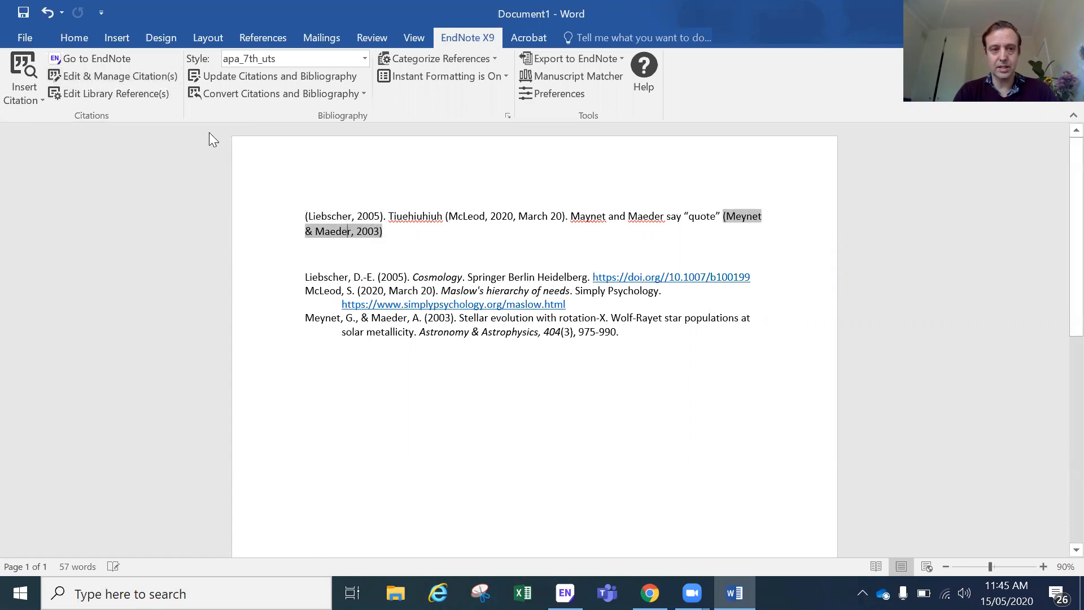
left_click(153, 77)
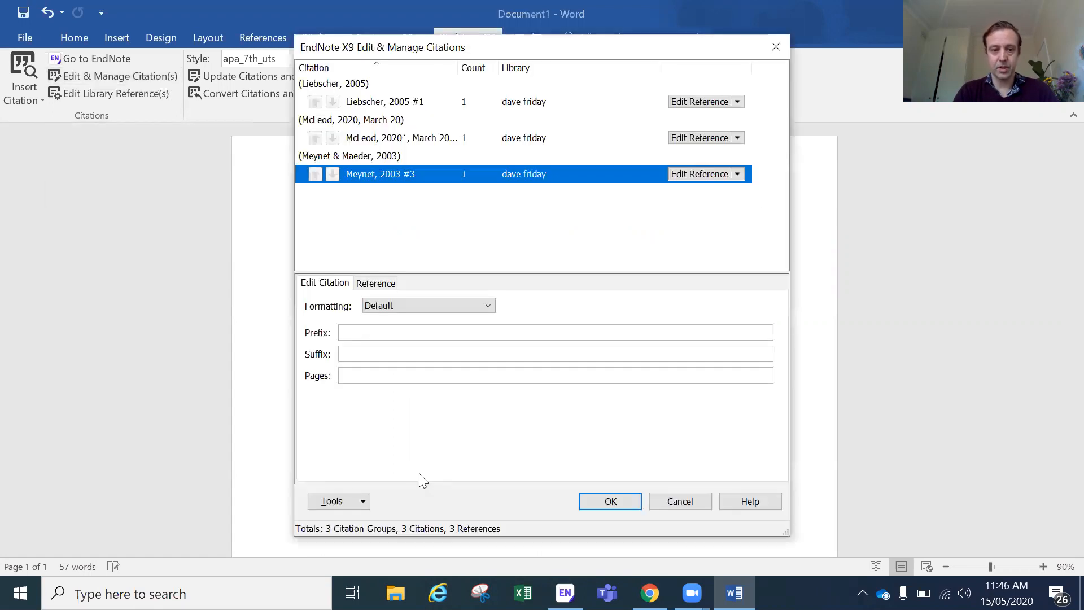
left_click(412, 376)
type("3")
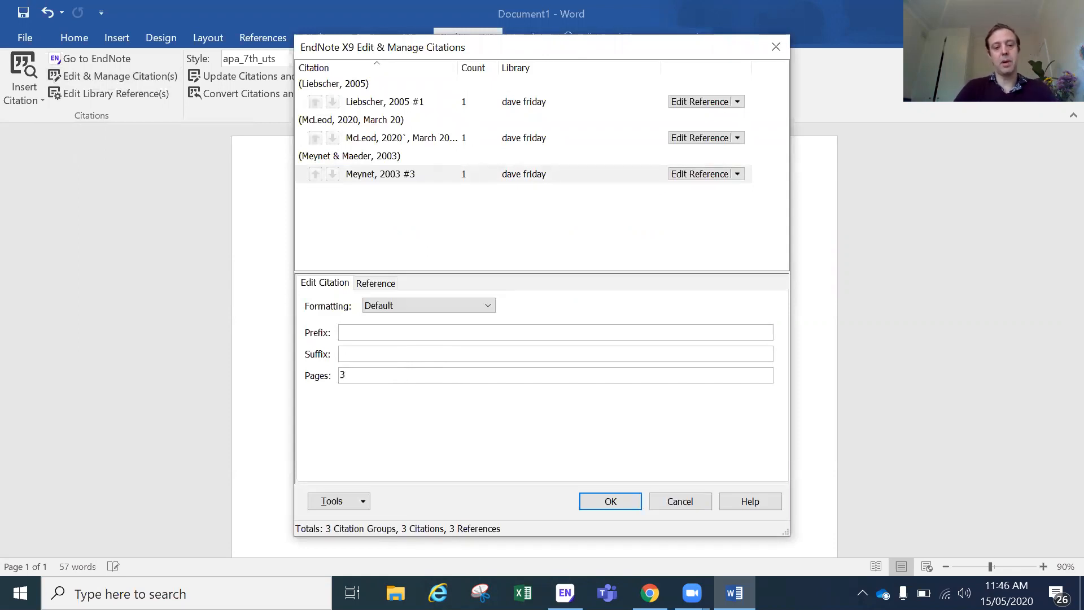
left_click(593, 505)
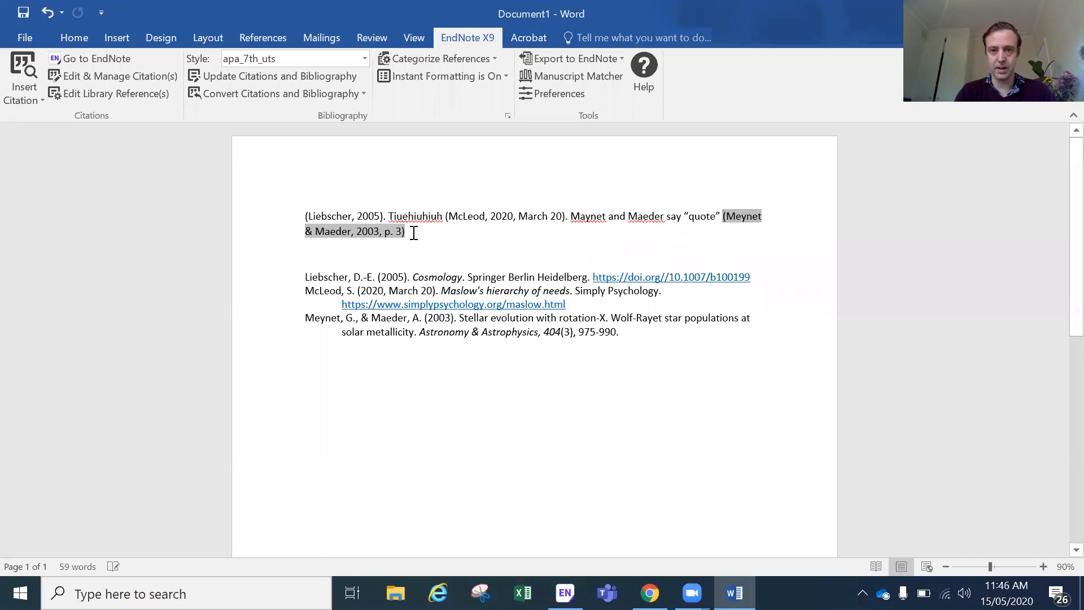
left_click(457, 251)
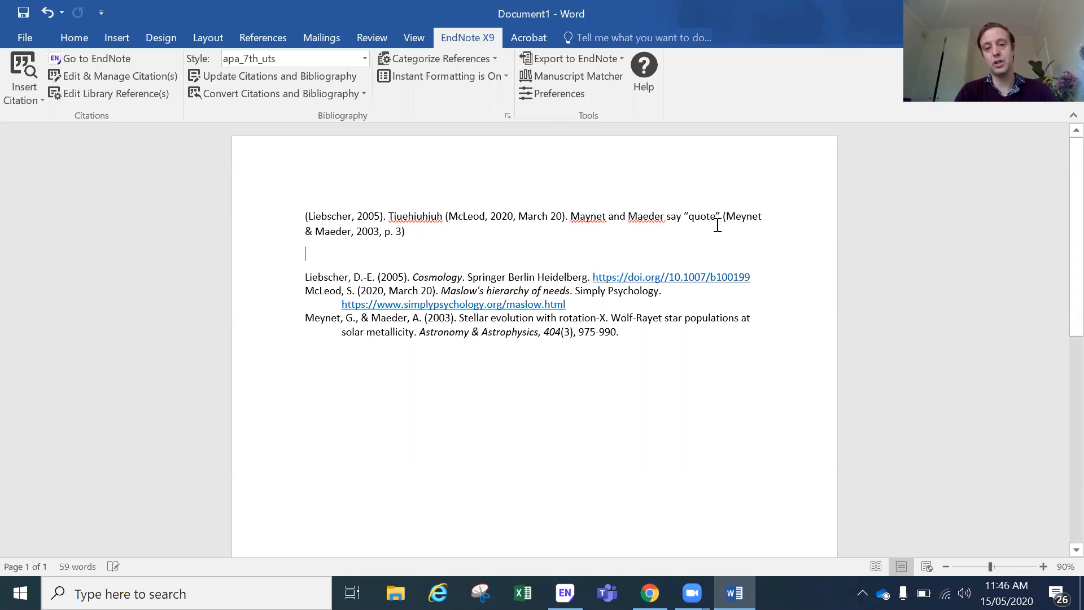
left_click(741, 218)
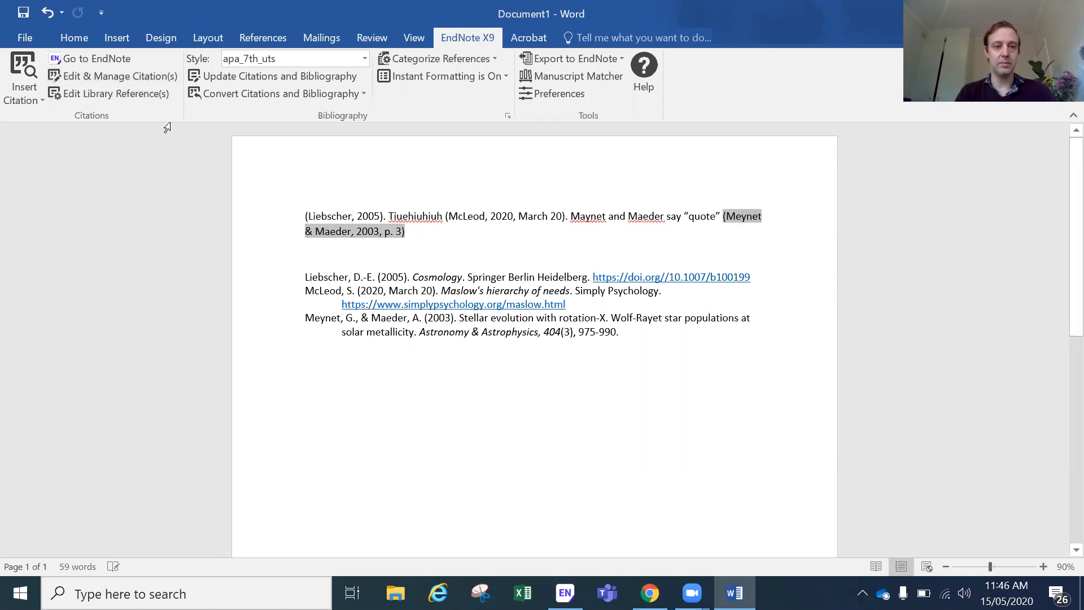
Step: Set the Meynet citation's formatting to Exclude Author so it reads (2003, p. 3)
left_click(133, 74)
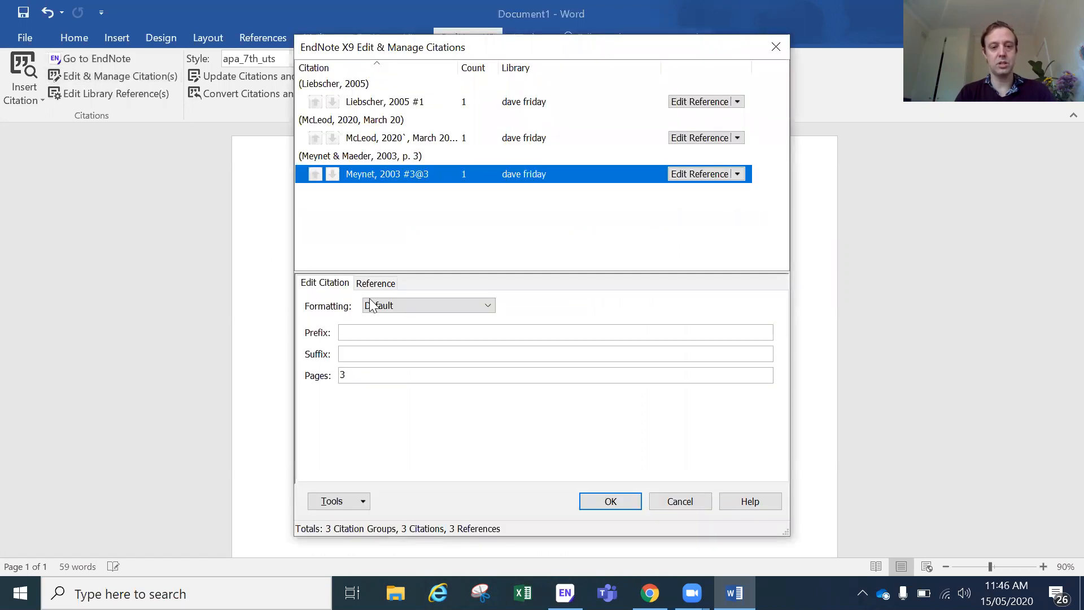
left_click(424, 306)
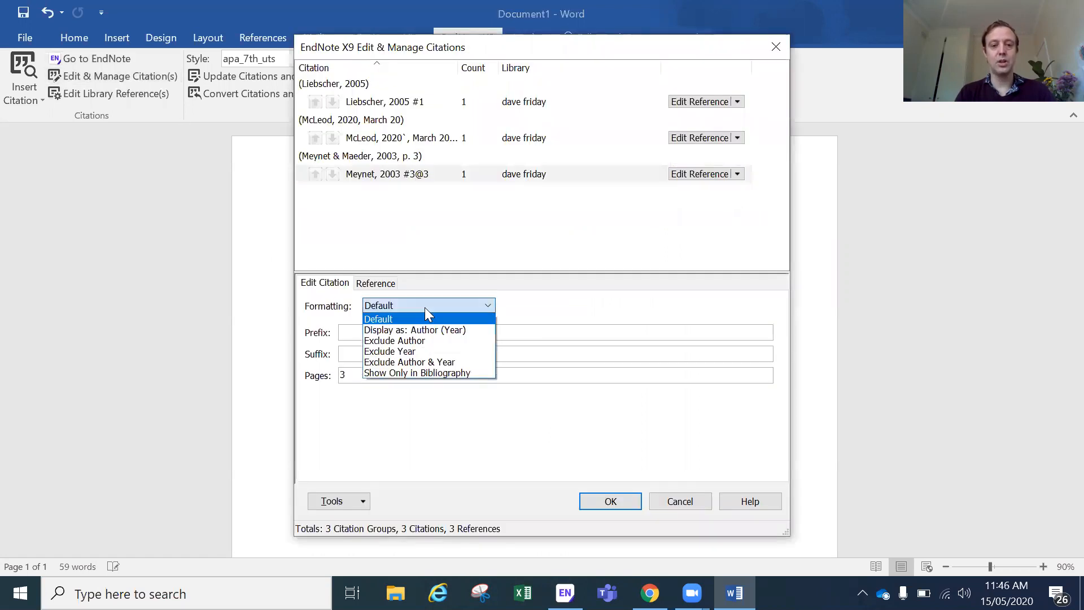
left_click(428, 340)
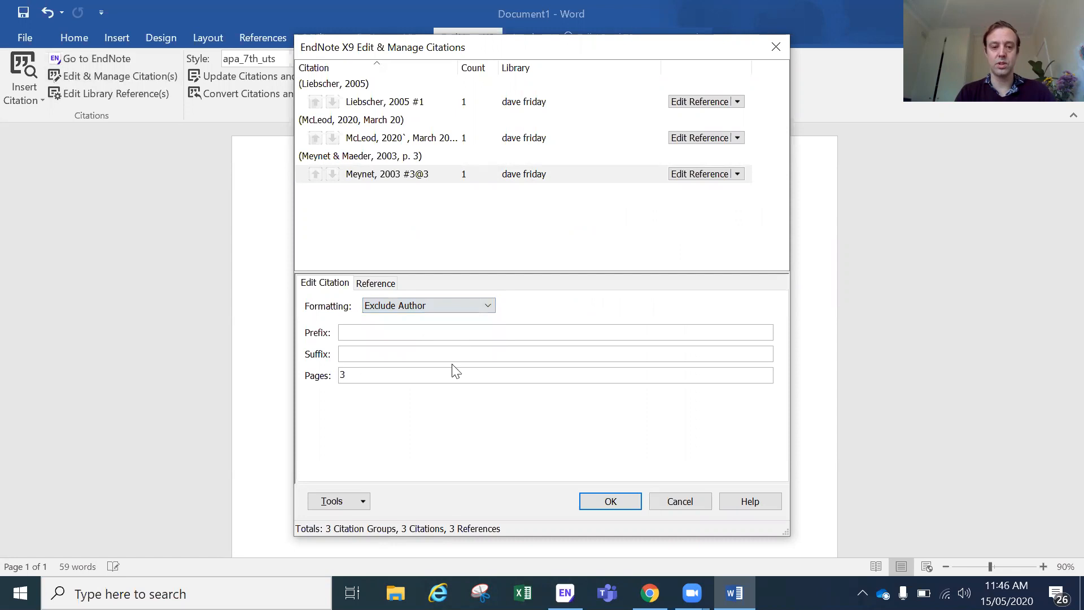
left_click(610, 501)
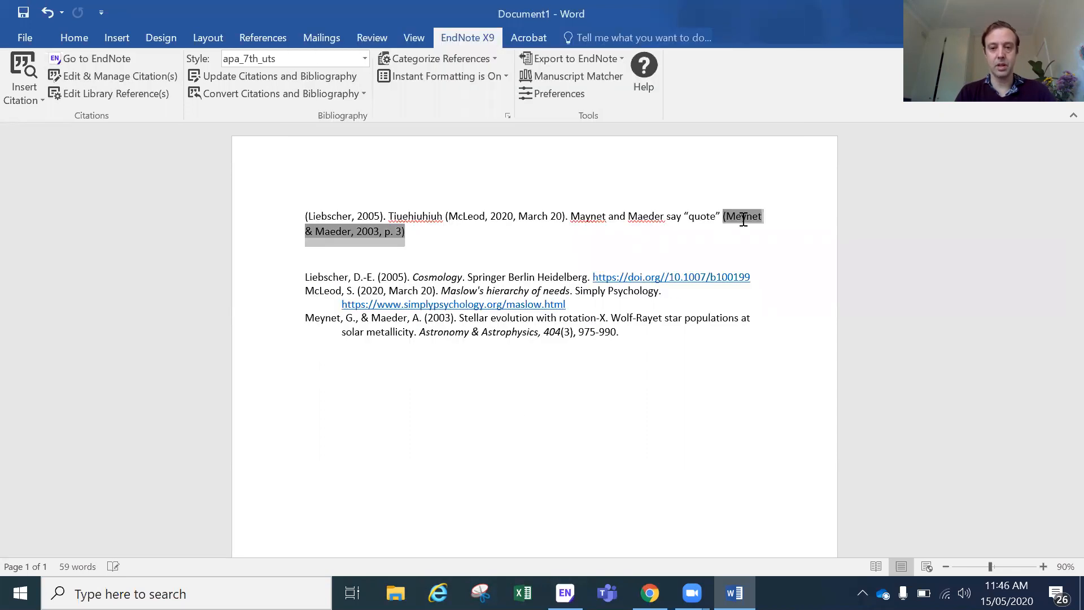
left_click(644, 255)
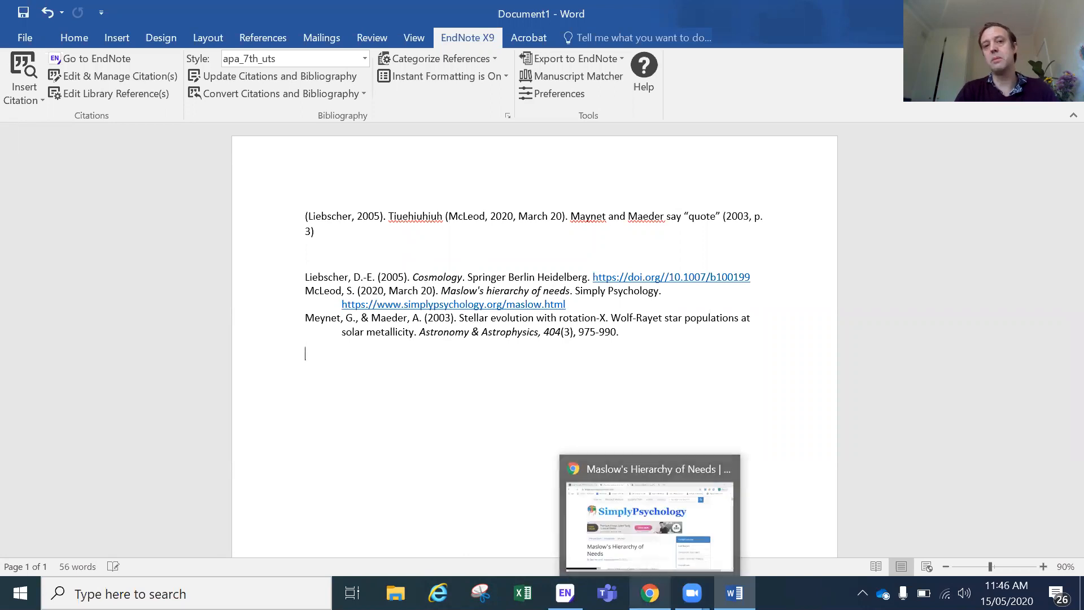
left_click(649, 593)
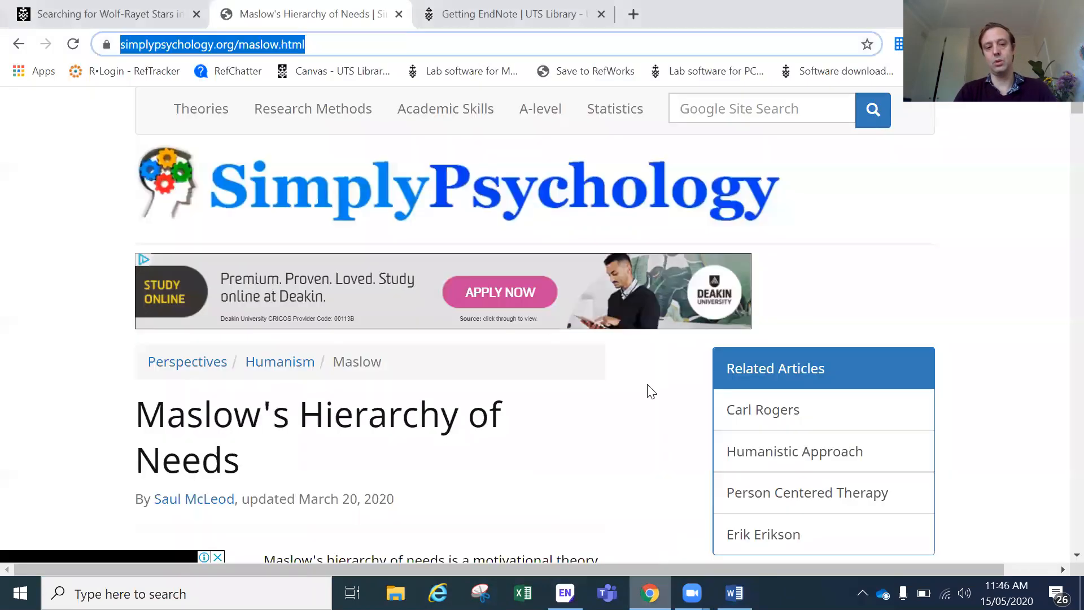
Step: Open the UTS Library home page in a new tab and go through Referencing to EndNote help
left_click(154, 16)
scroll(117, 165, "up", 5)
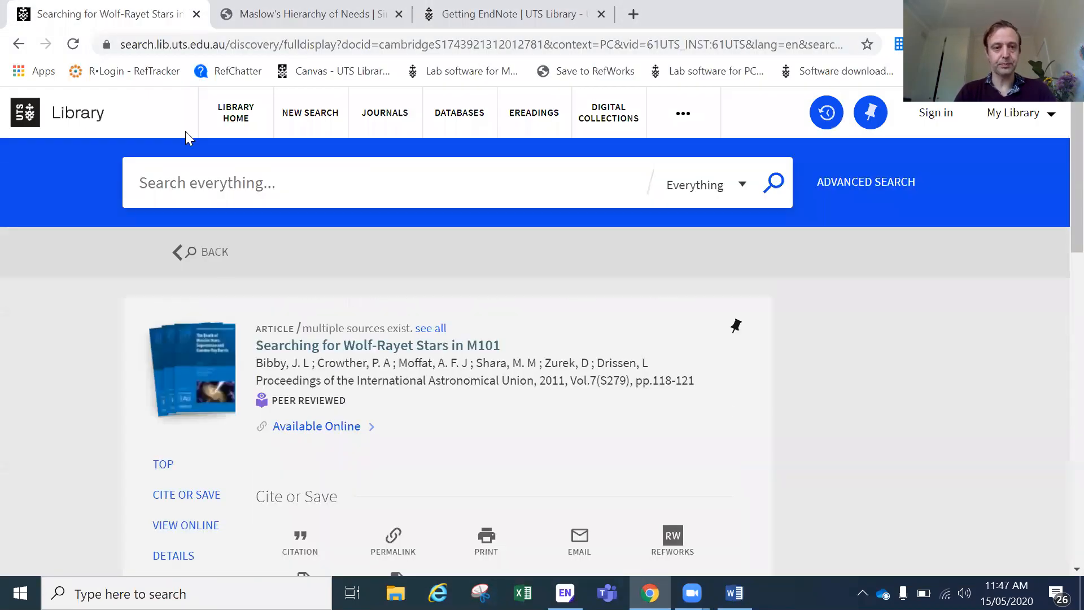
left_click(235, 119)
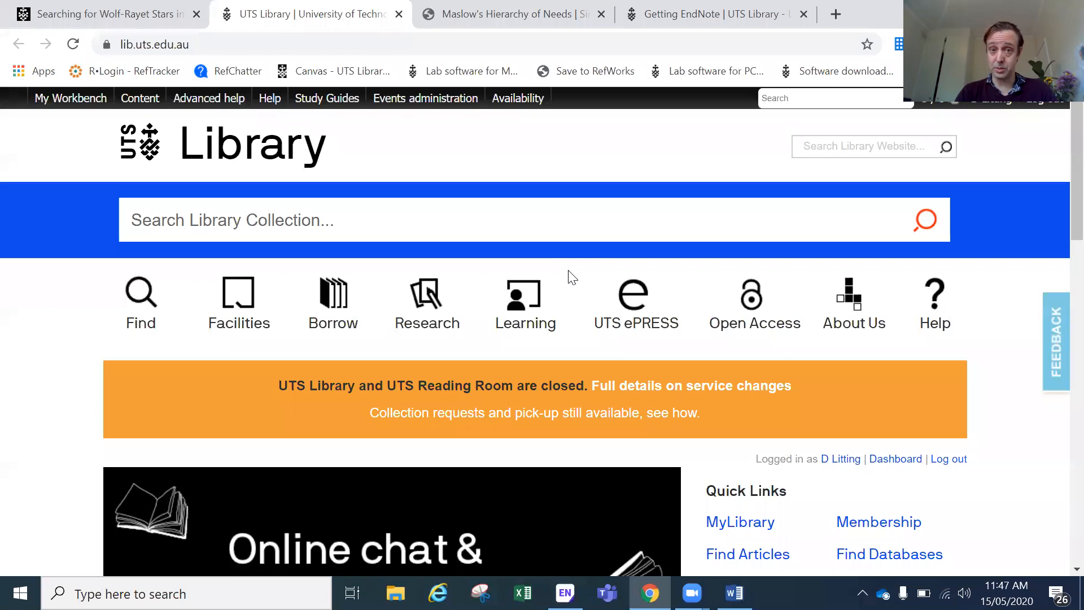
scroll(572, 277, "down", 5)
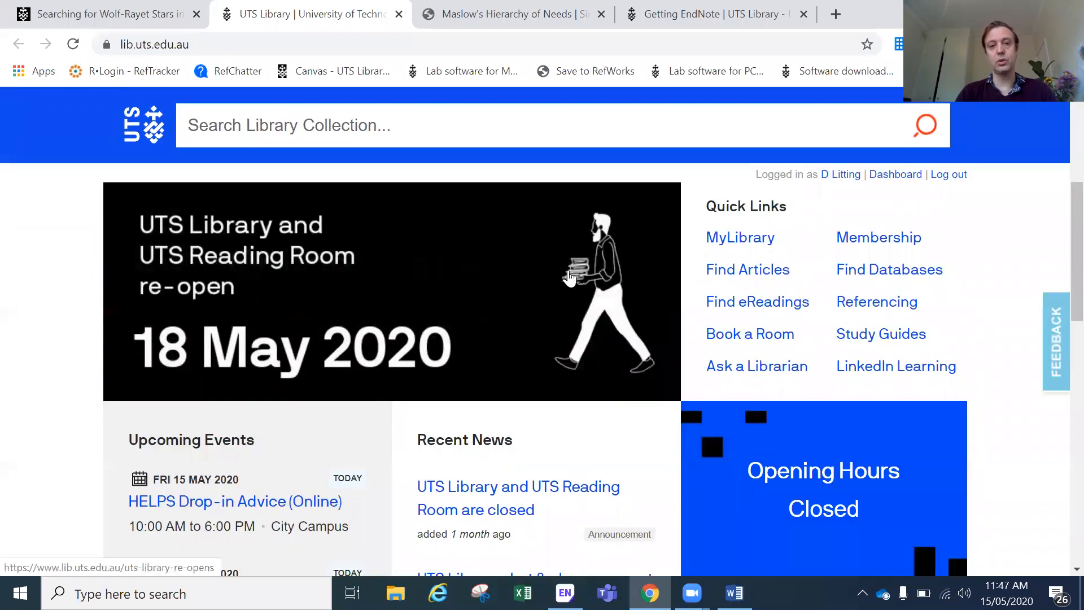
scroll(569, 278, "down", 1)
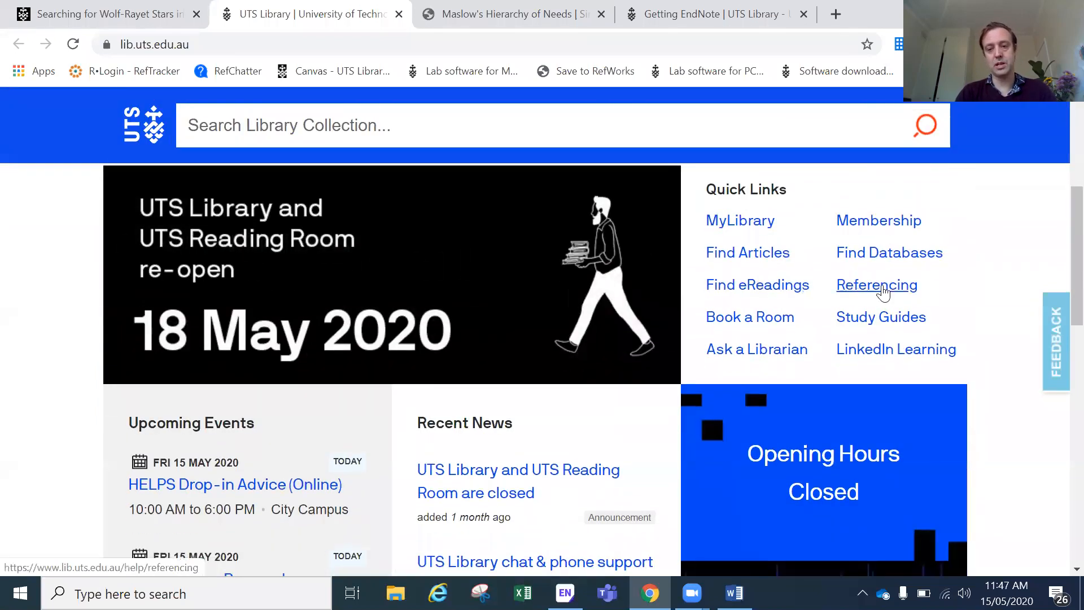
left_click(884, 287)
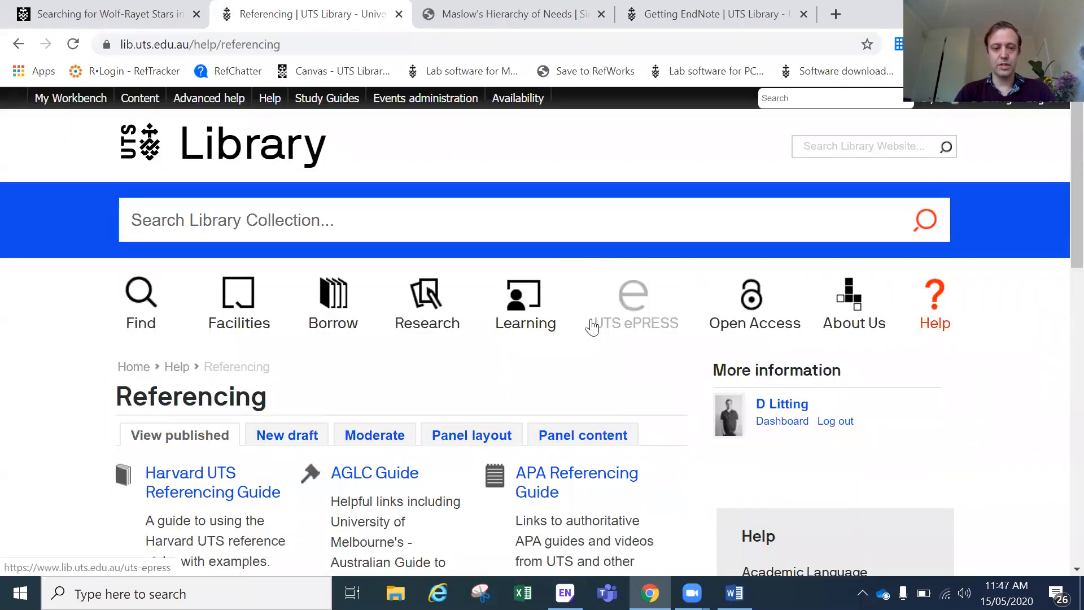
scroll(588, 327, "down", 3)
left_click(373, 449)
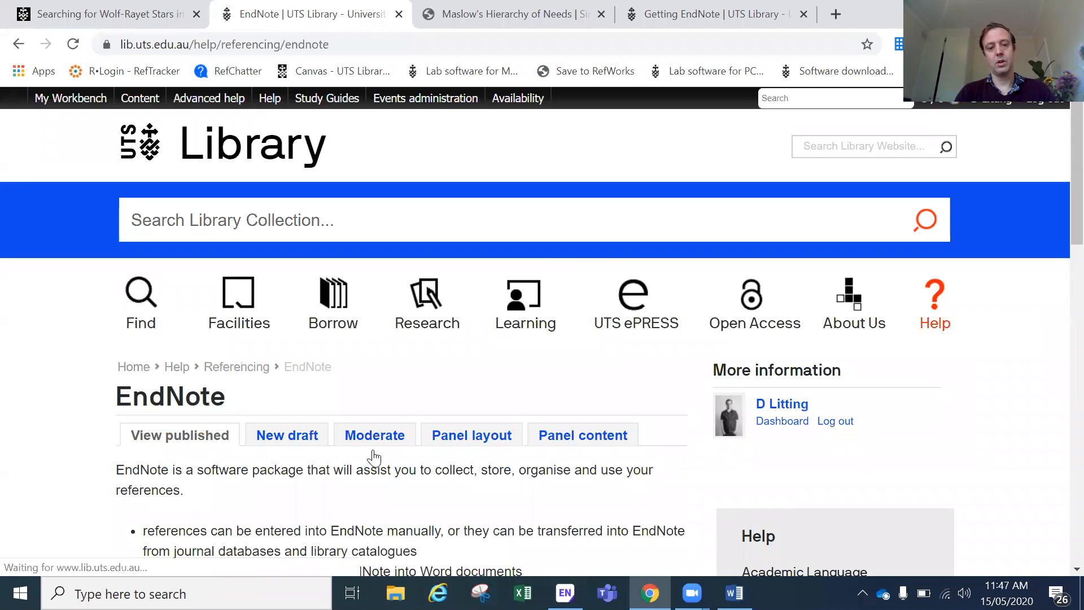
scroll(416, 432, "down", 5)
scroll(415, 433, "down", 2)
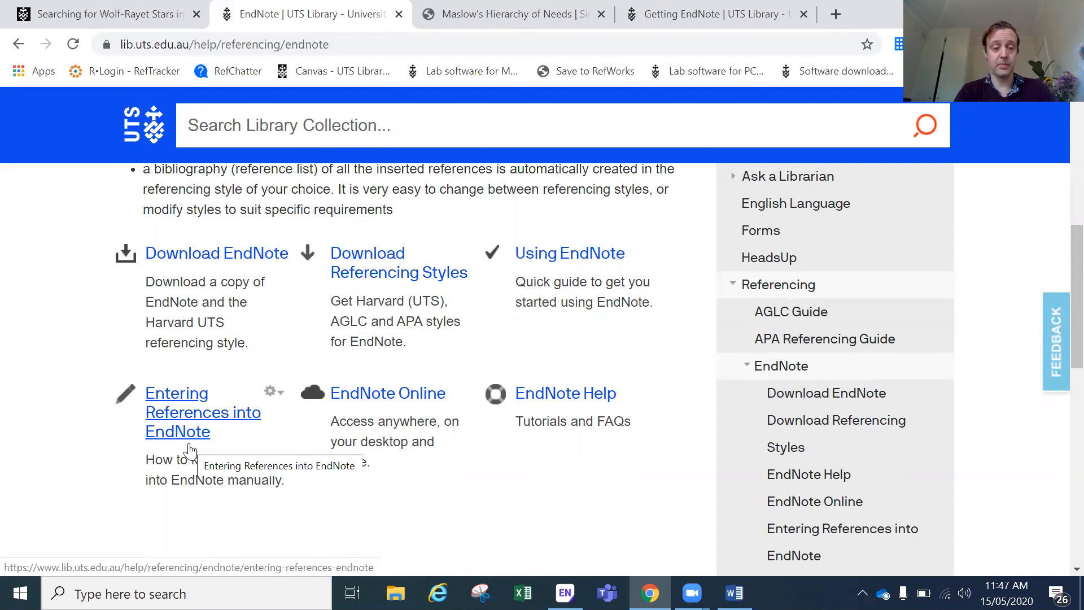
Step: Browse the Using EndNote guide's sections and attachments, then go back to the Library home page
left_click(566, 258)
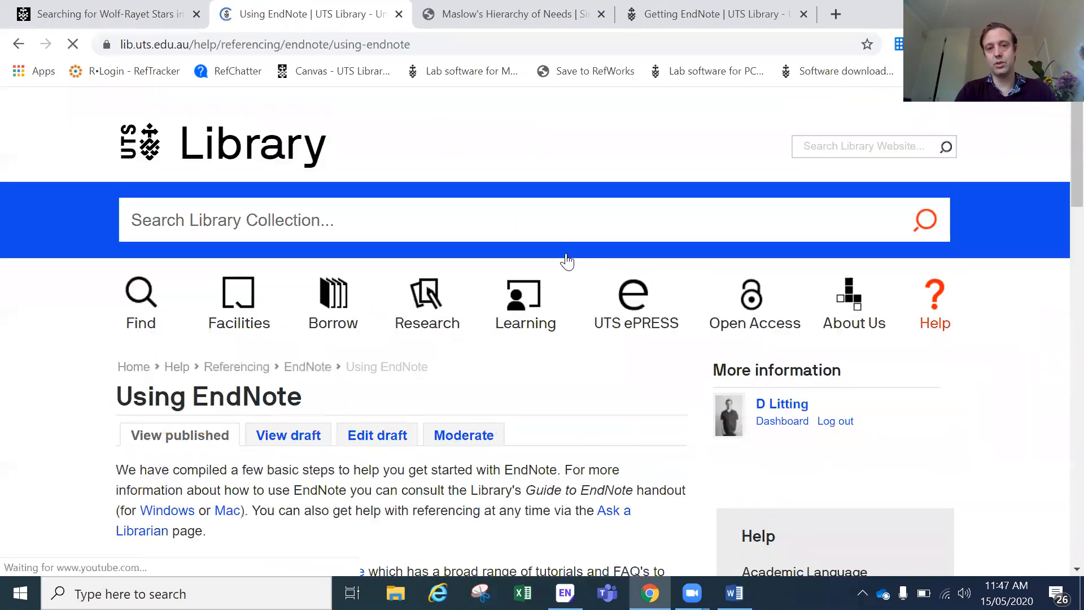
scroll(59, 375, "down", 7)
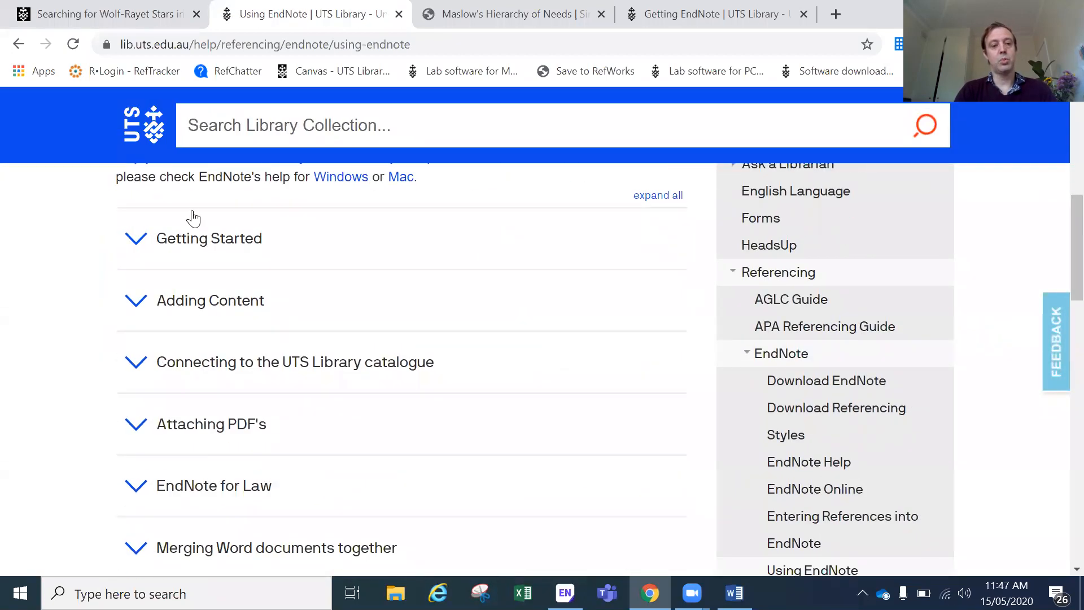
scroll(97, 292, "down", 2)
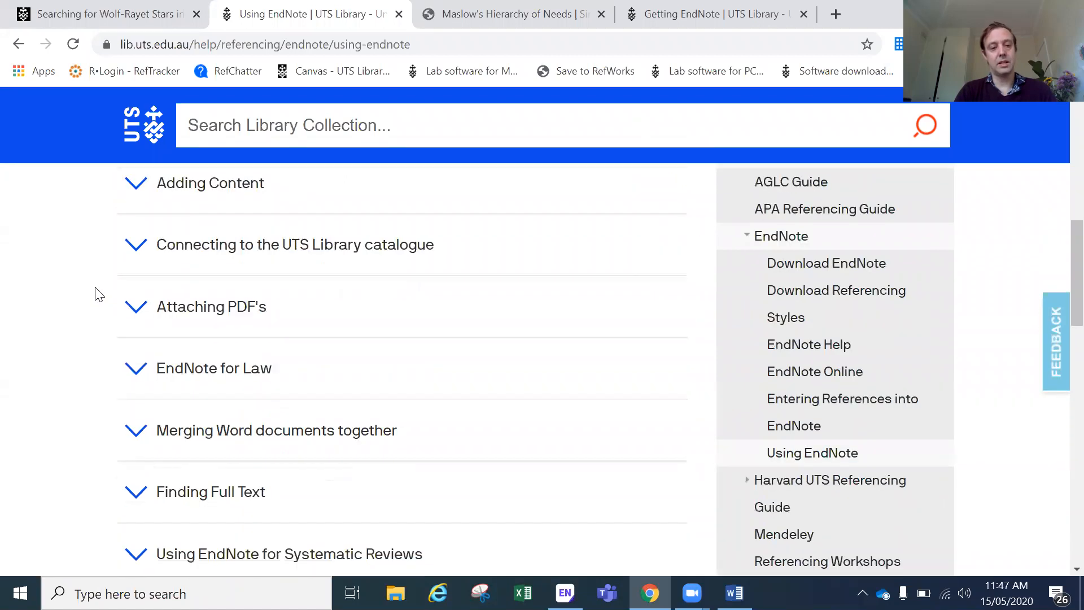
scroll(67, 327, "down", 2)
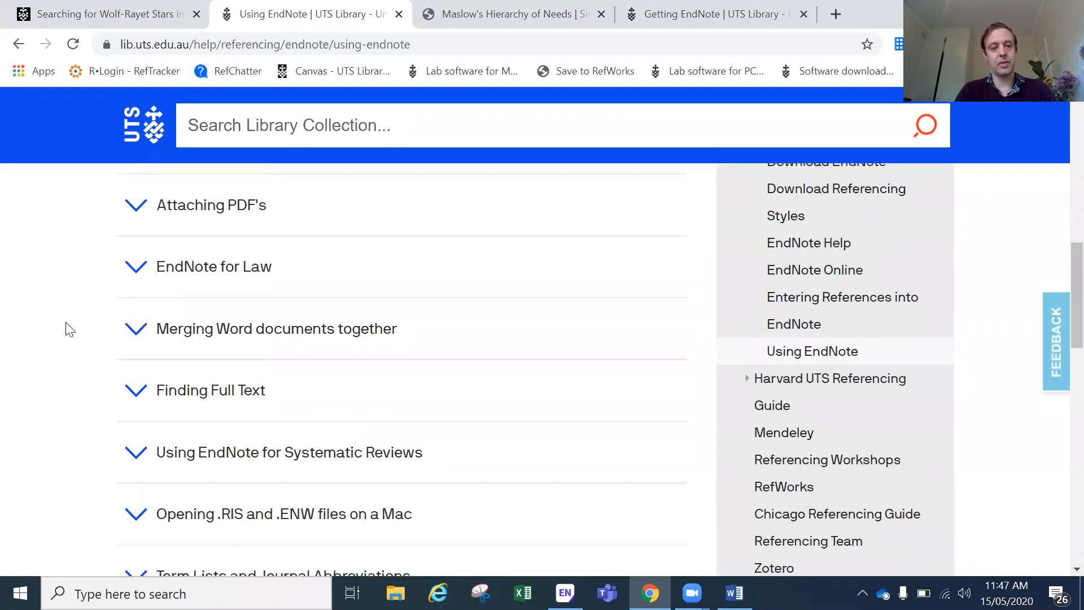
scroll(67, 328, "up", 2)
scroll(67, 328, "down", 3)
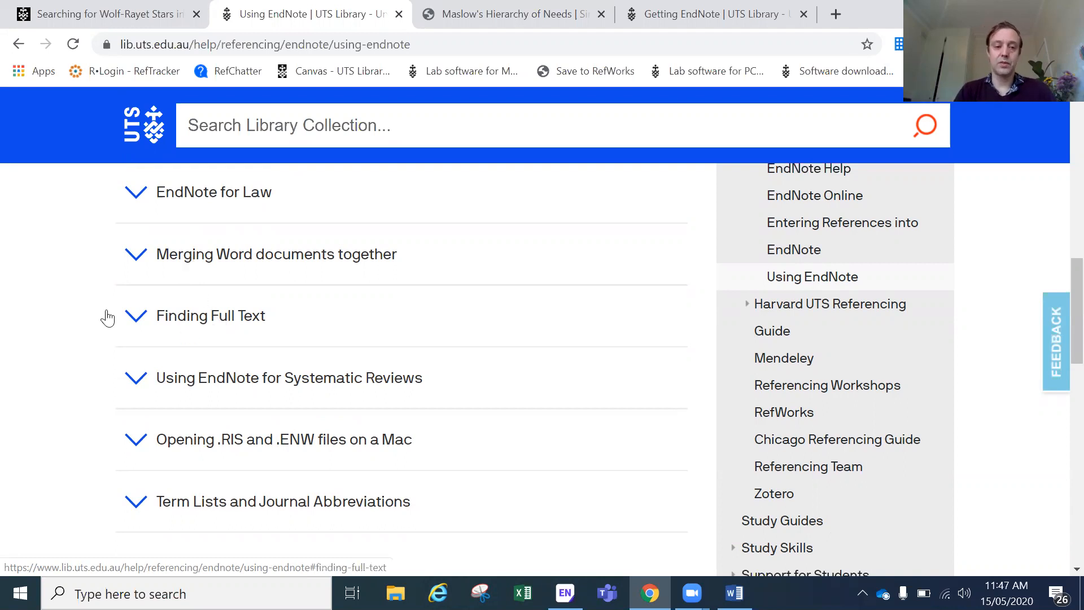
scroll(79, 309, "down", 4)
scroll(79, 309, "down", 2)
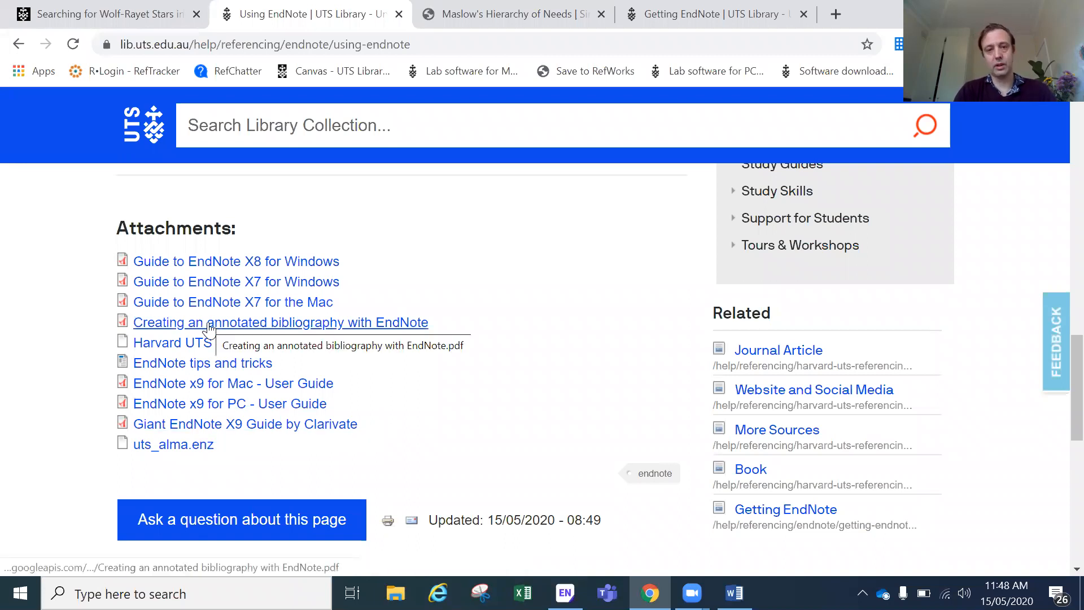
scroll(77, 278, "up", 10)
left_click(231, 145)
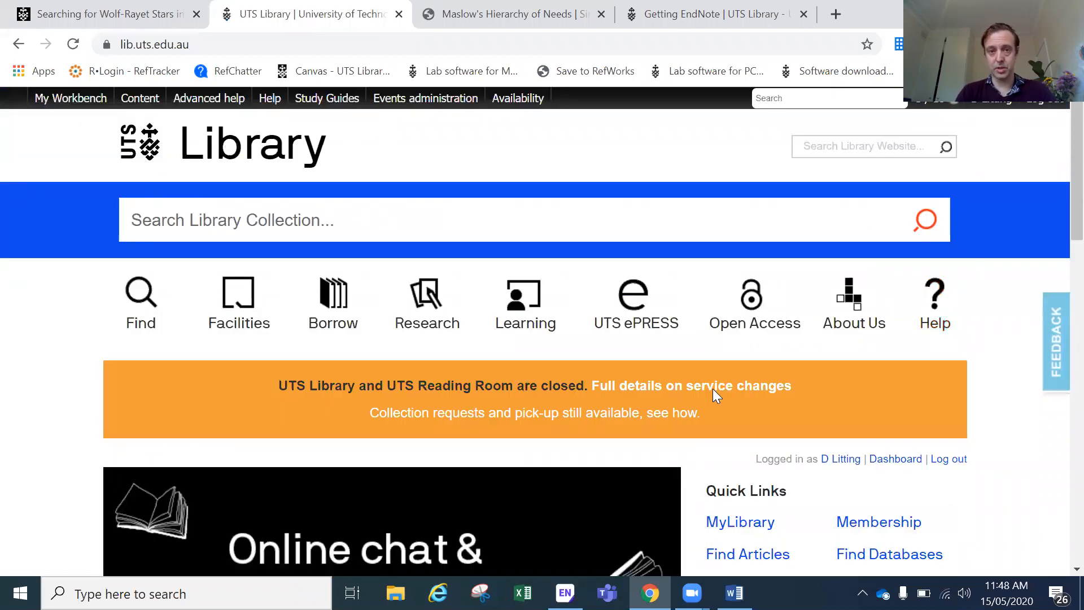
scroll(712, 395, "down", 3)
scroll(713, 390, "up", 1)
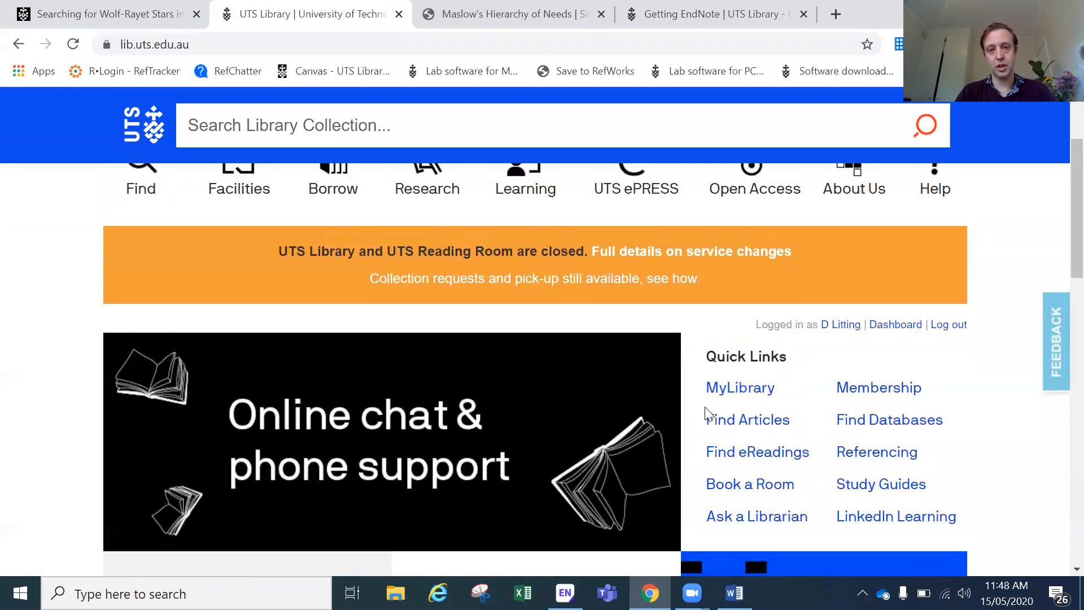
left_click(743, 522)
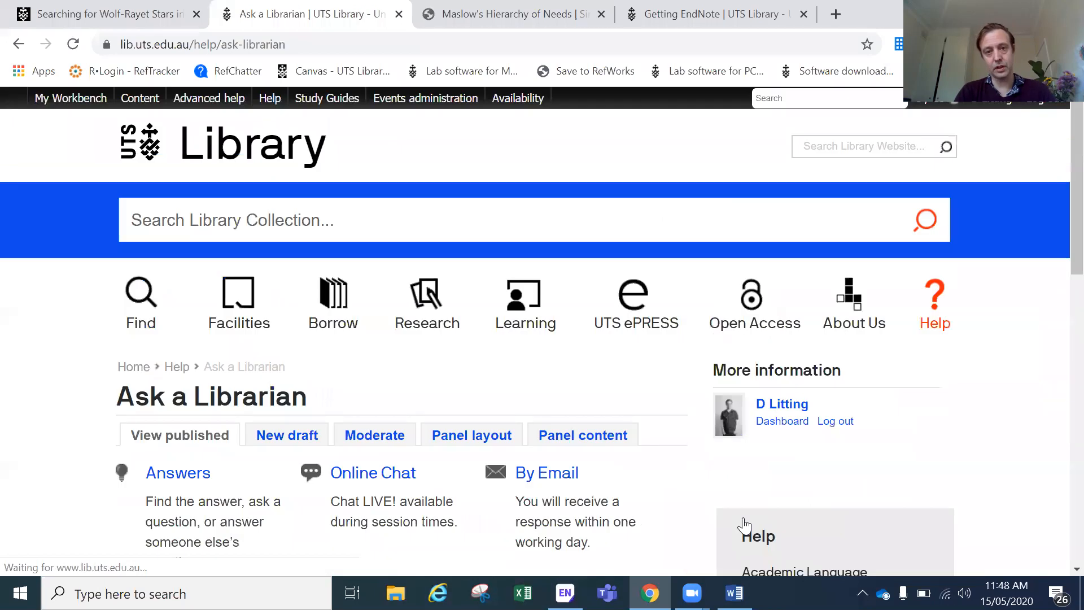
scroll(622, 435, "down", 4)
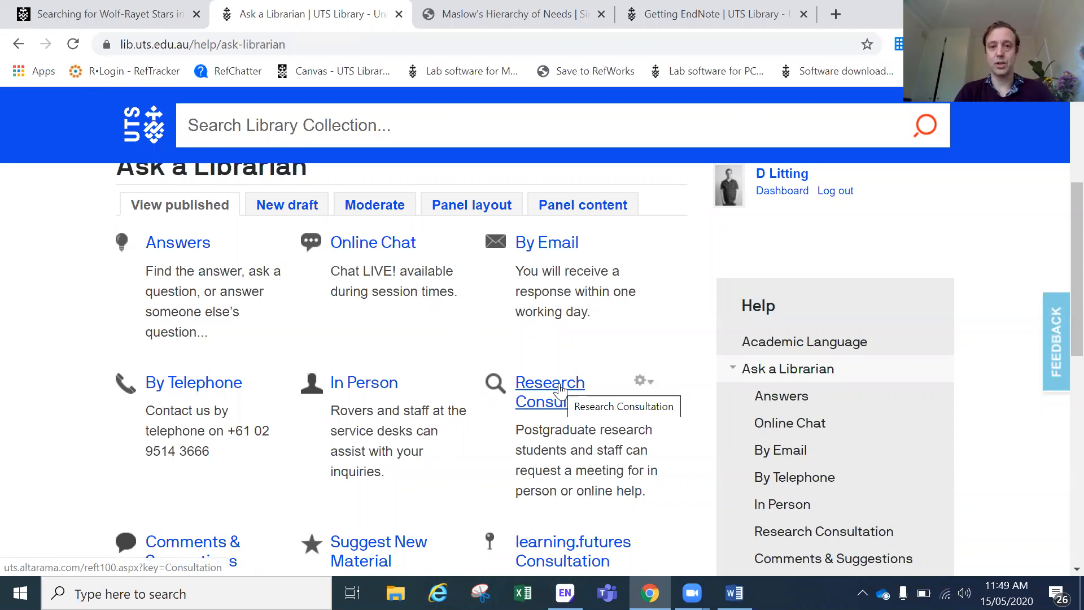
left_click(19, 47)
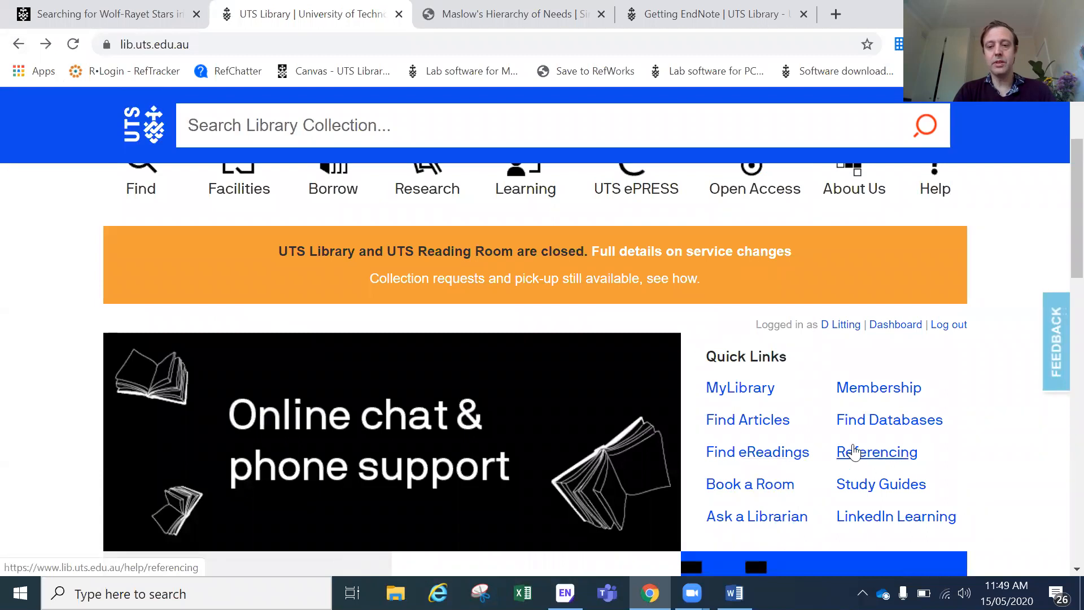
left_click(854, 451)
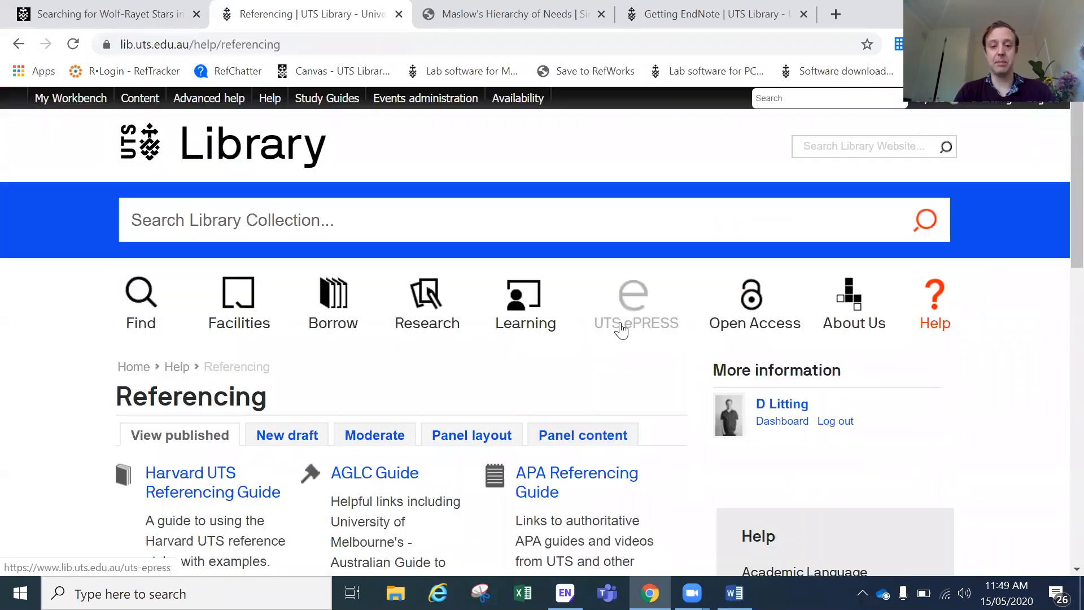
scroll(621, 329, "down", 4)
scroll(623, 326, "down", 2)
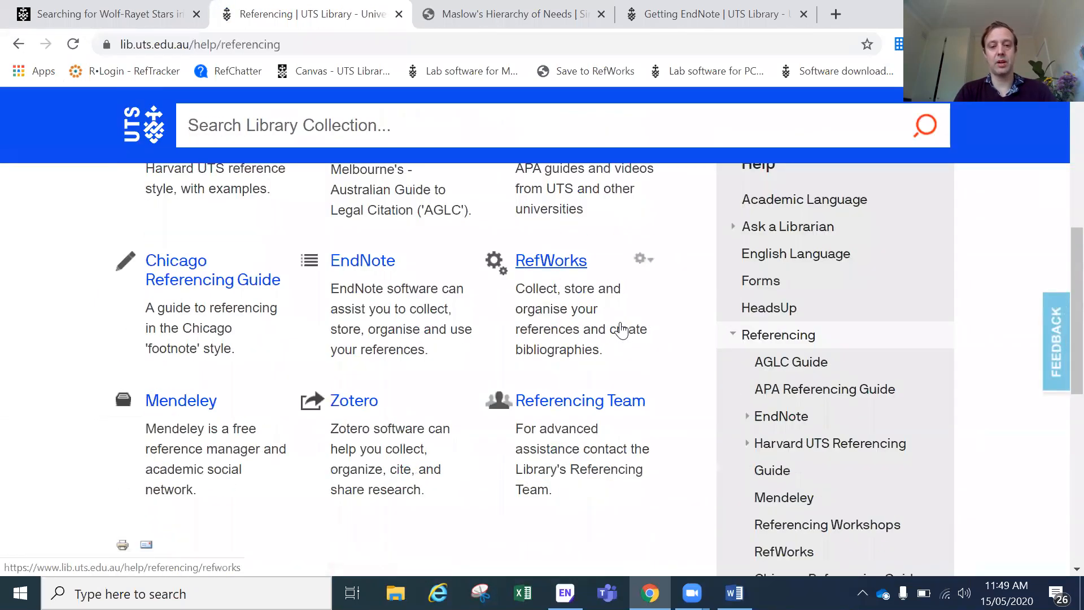
left_click(582, 404)
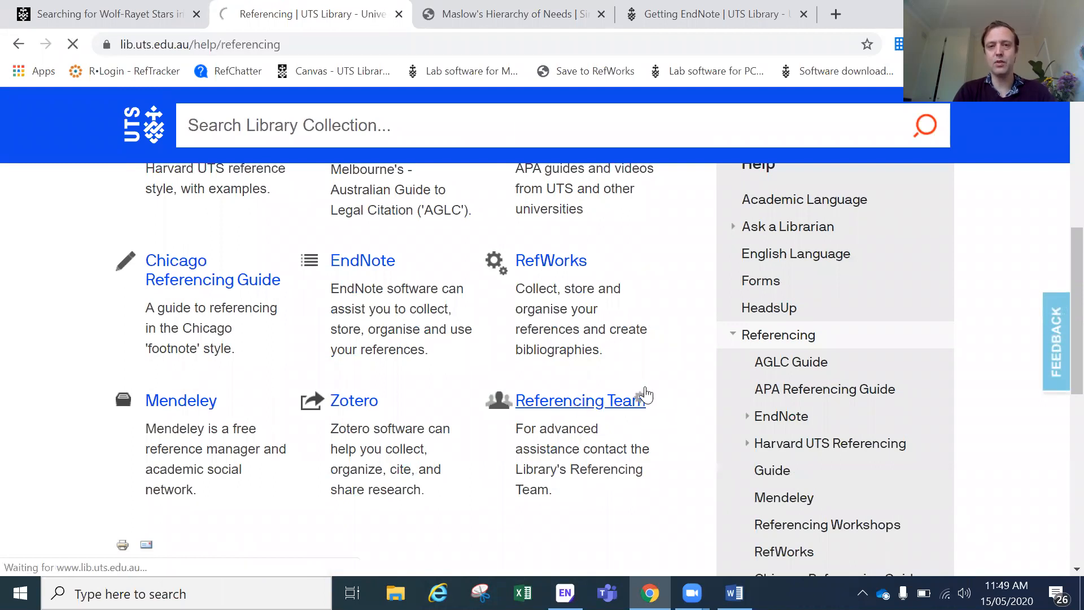
scroll(670, 362, "down", 5)
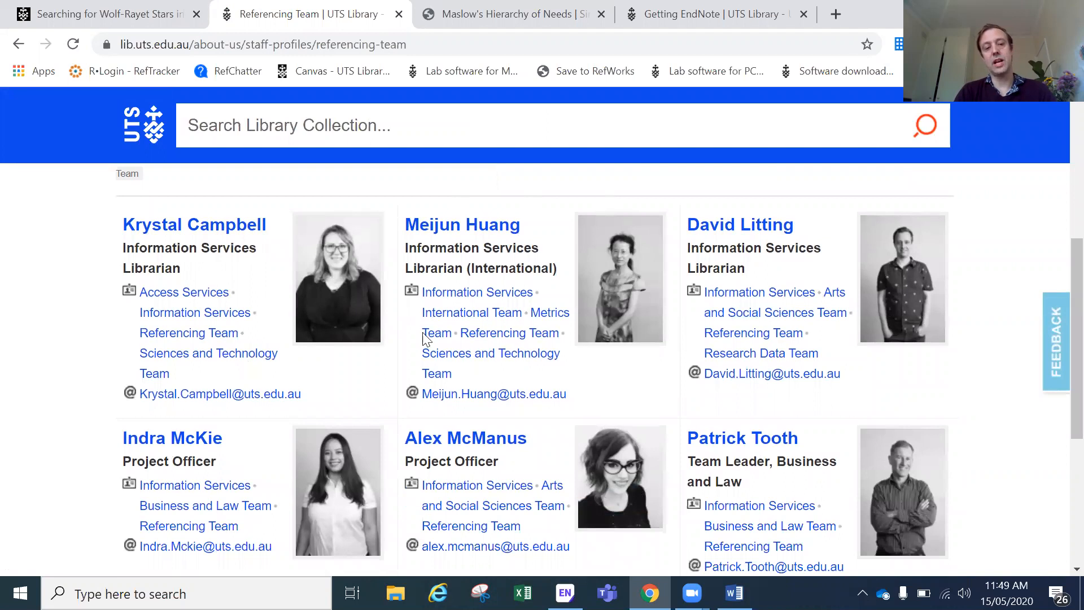
scroll(491, 288, "up", 6)
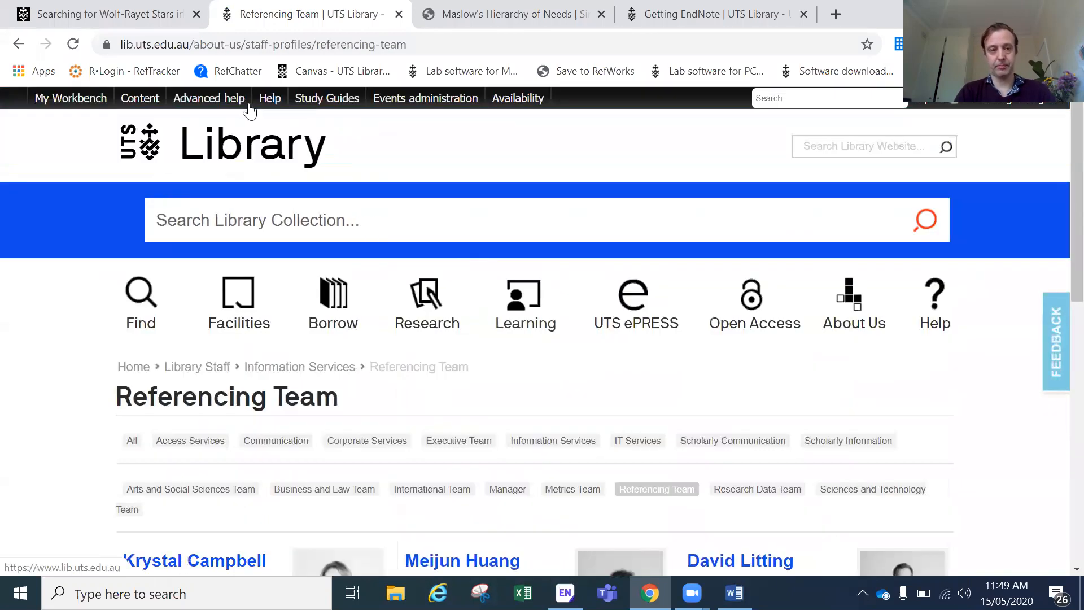
left_click(250, 162)
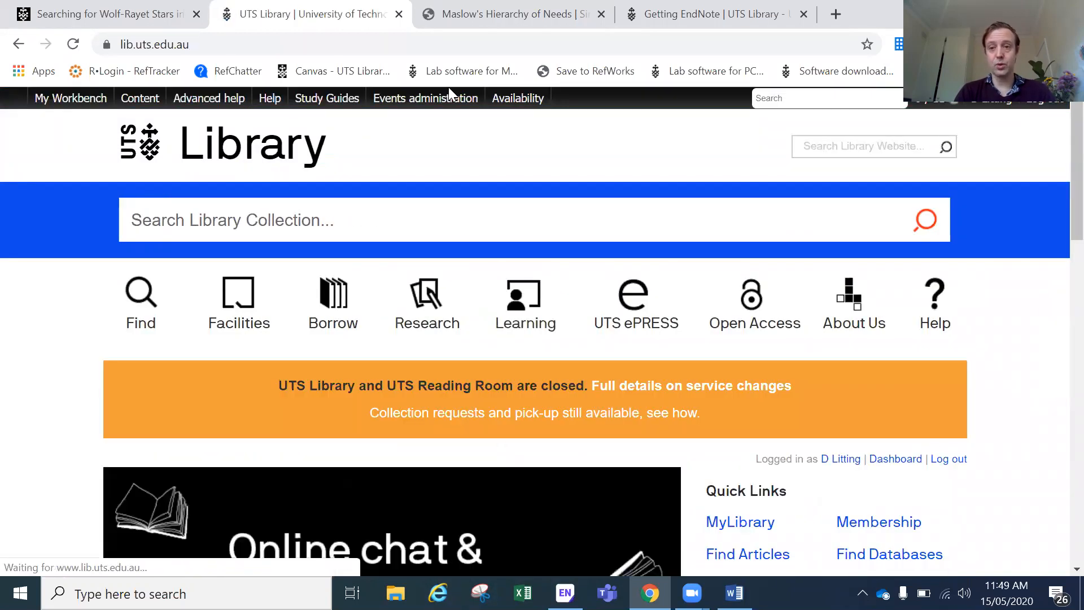